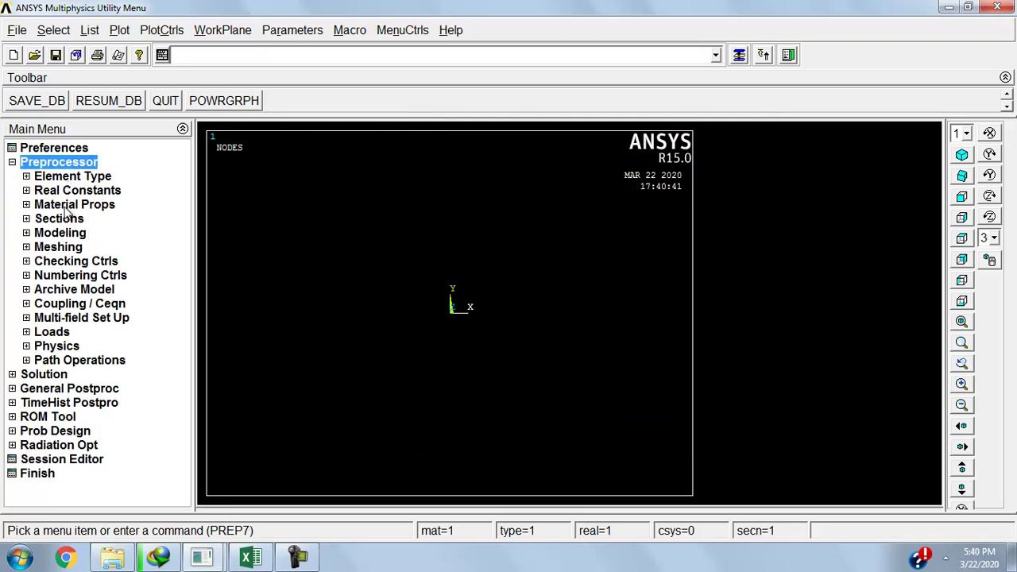
Step: Add a concrete SOLID65 solid element as element type 1
{"action": "left_click", "coordinate": [73, 176]}
{"action": "left_click", "coordinate": [80, 190]}
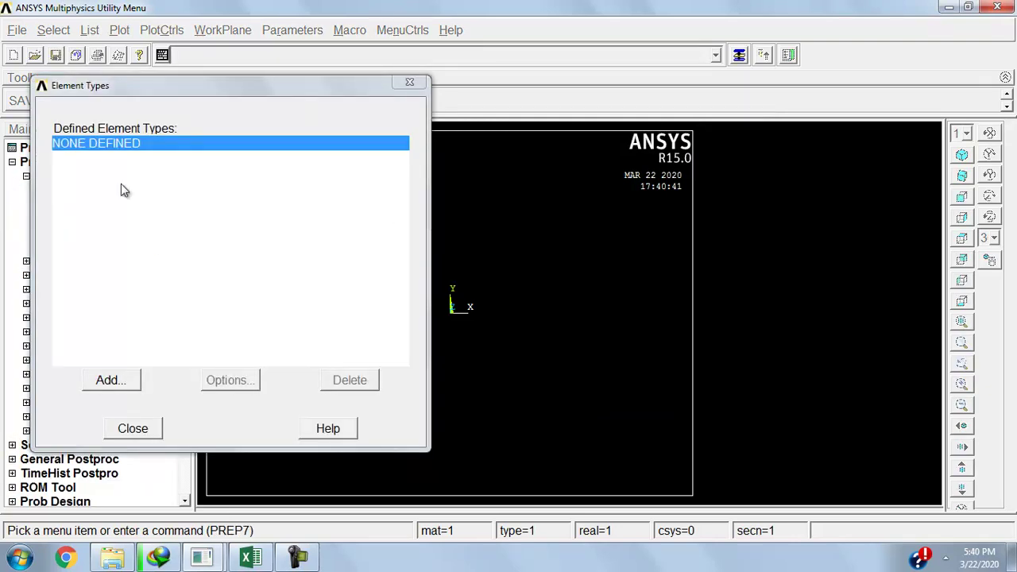
{"action": "left_click", "coordinate": [121, 380]}
{"action": "left_click", "coordinate": [547, 284]}
{"action": "left_click", "coordinate": [544, 272]}
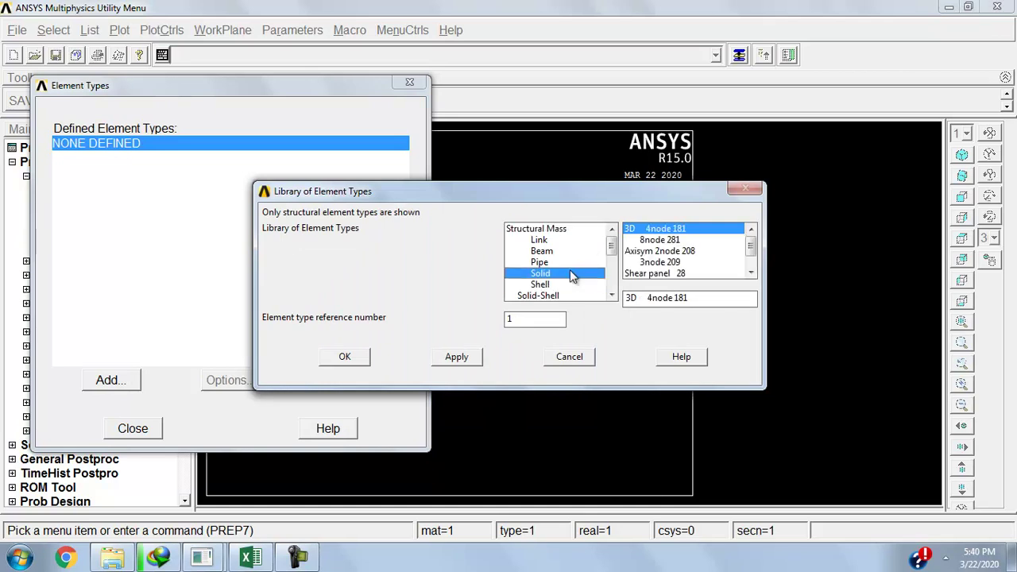
{"action": "left_click", "coordinate": [661, 274]}
{"action": "left_click", "coordinate": [344, 357]}
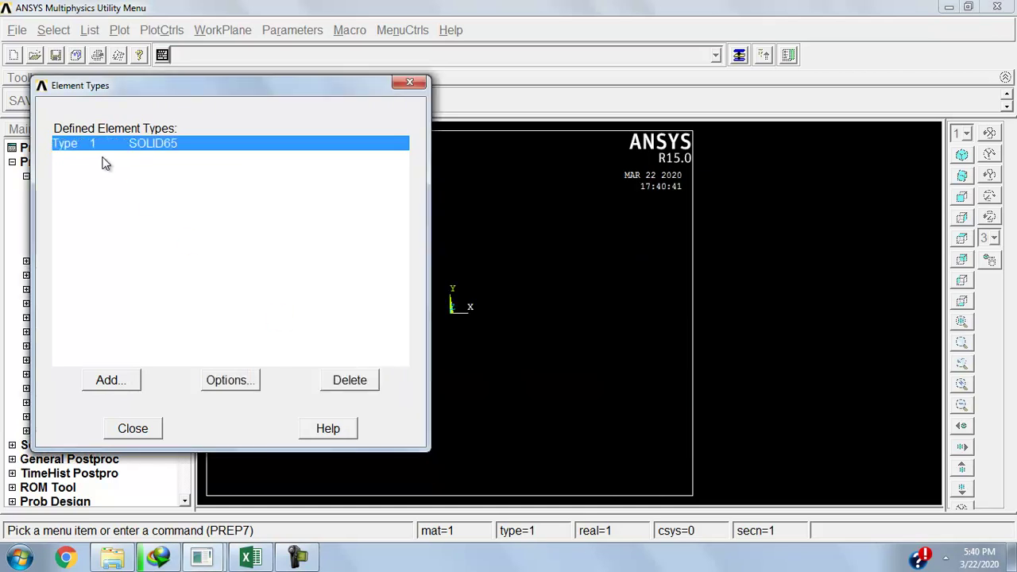
Step: Accept the SOLID65 options with extra displacement shapes included and finish the element type definition
{"action": "left_click", "coordinate": [242, 384]}
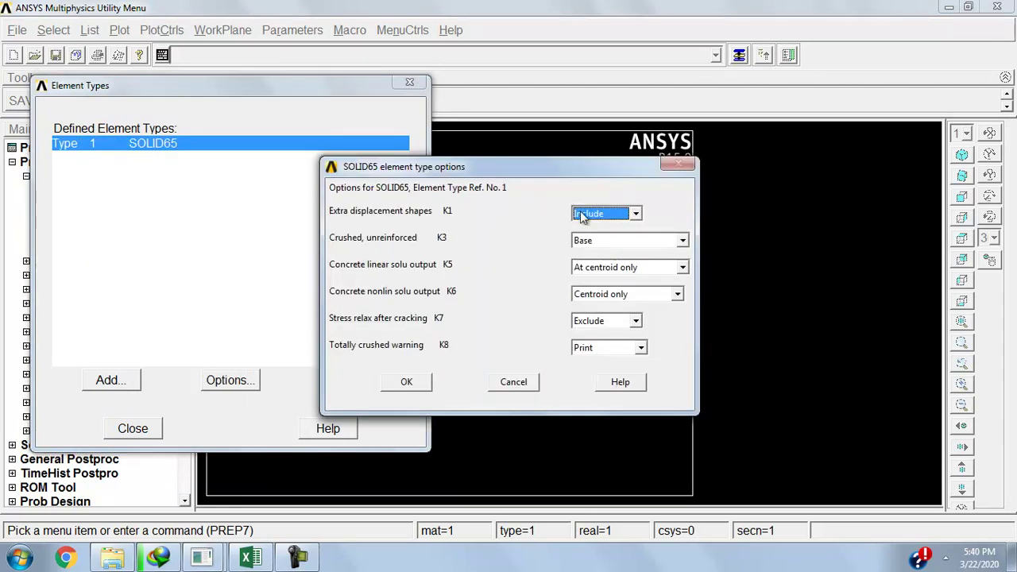
{"action": "left_click", "coordinate": [402, 384]}
{"action": "left_click", "coordinate": [132, 428]}
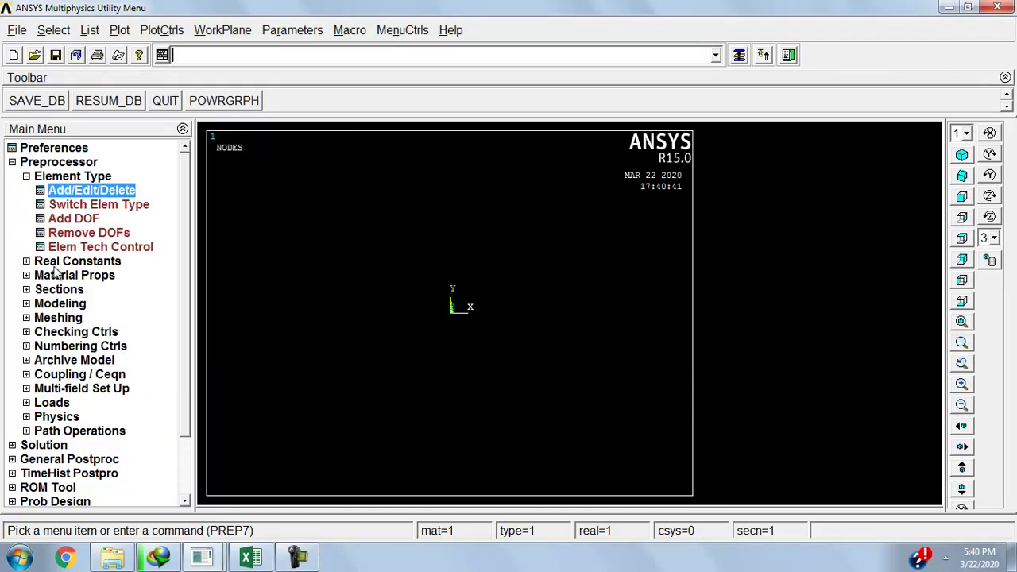
Step: Add real constant set 1 for SOLID65, leaving all rebar constants and the crushed stiffness factor blank
{"action": "left_click", "coordinate": [78, 191]}
{"action": "left_click", "coordinate": [85, 206]}
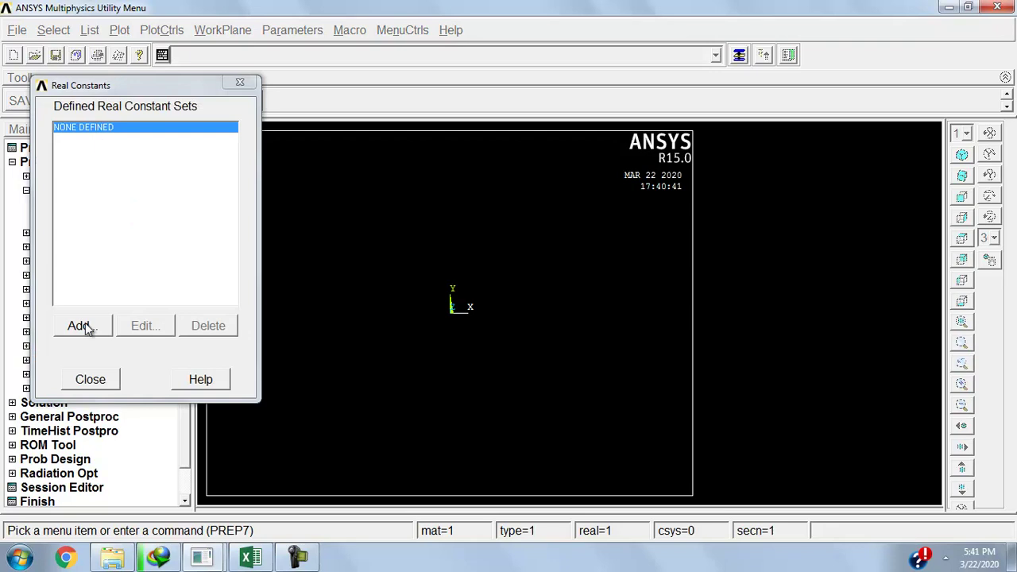
{"action": "left_click", "coordinate": [83, 326]}
{"action": "left_click", "coordinate": [89, 382]}
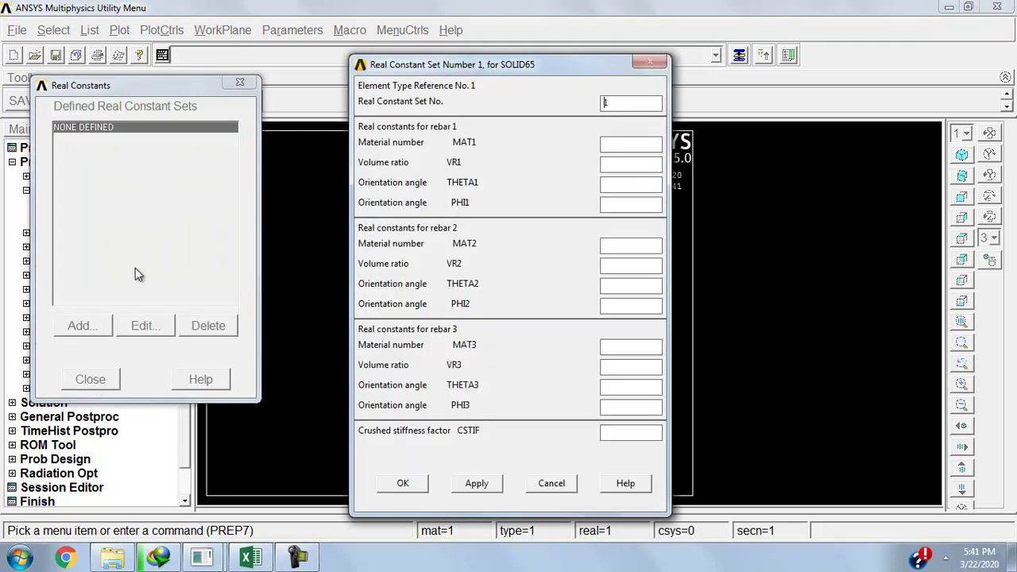
{"action": "left_click", "coordinate": [403, 483]}
{"action": "left_click", "coordinate": [112, 379]}
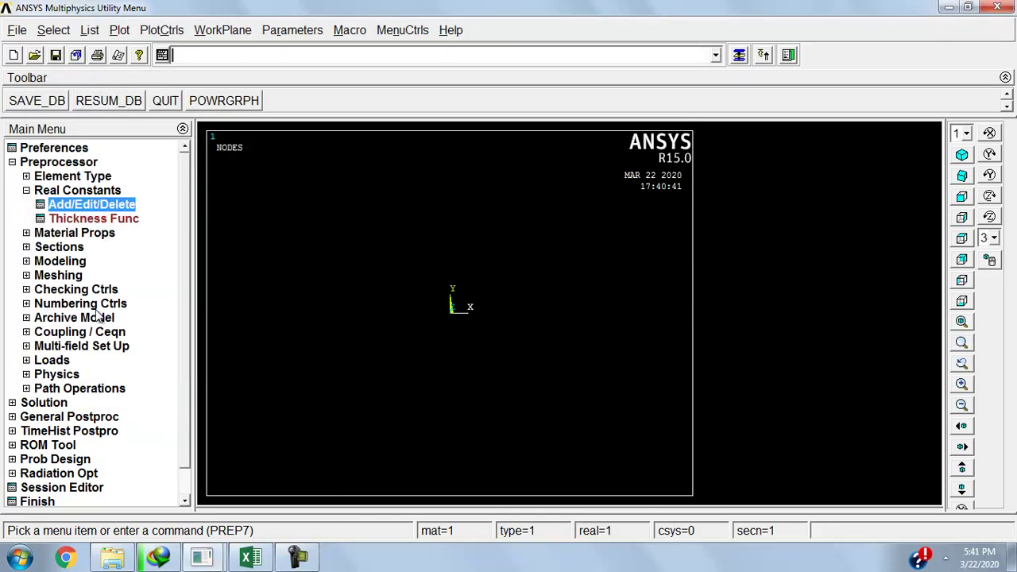
Step: Open the structural linear elastic isotropic properties for material model number 1
{"action": "left_click", "coordinate": [74, 233]}
{"action": "left_click", "coordinate": [84, 261]}
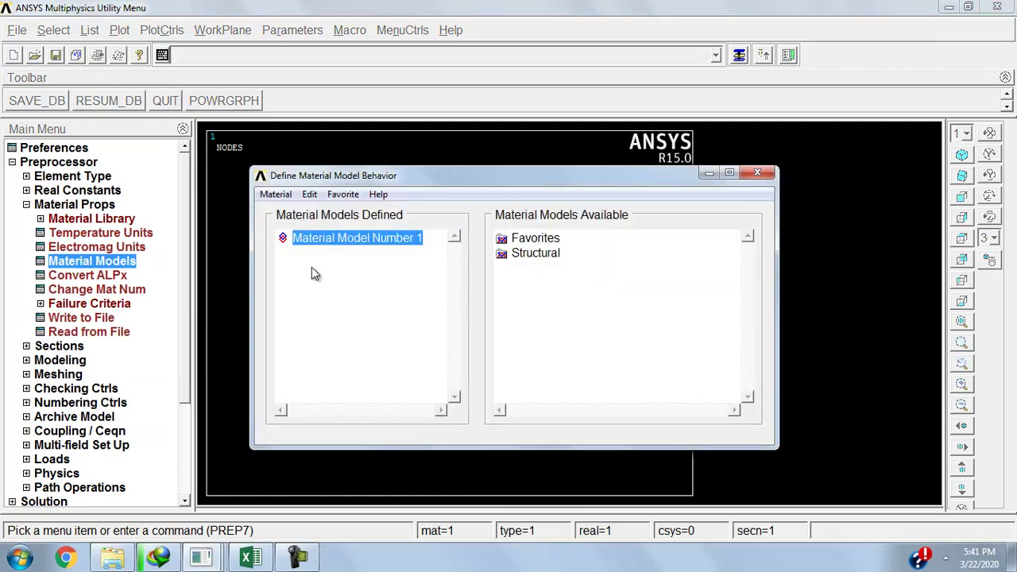
{"action": "double_click", "coordinate": [524, 254]}
{"action": "double_click", "coordinate": [550, 268]}
{"action": "double_click", "coordinate": [573, 283]}
{"action": "left_click", "coordinate": [594, 298]}
{"action": "double_click", "coordinate": [595, 298]}
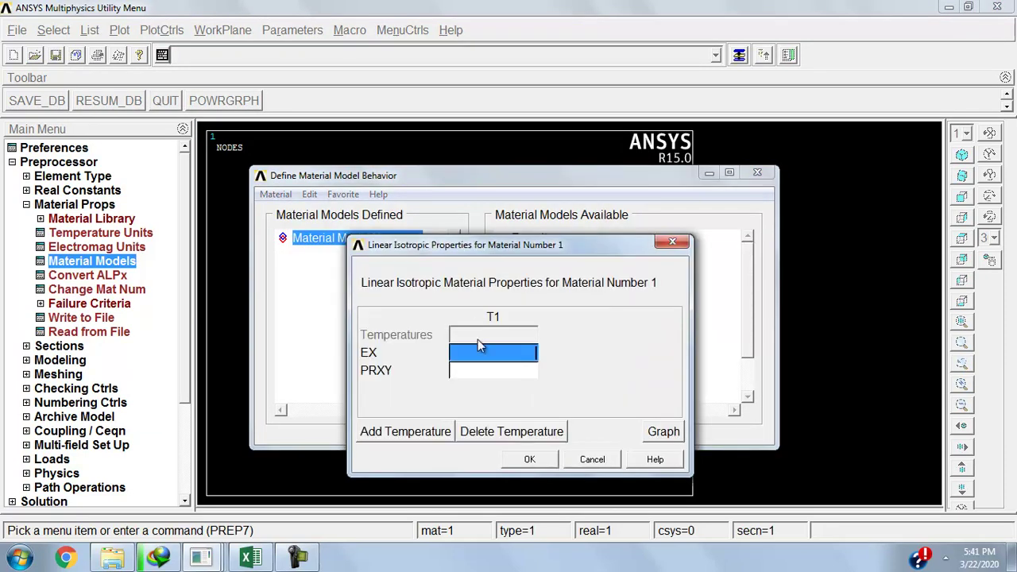
Step: Copy the brick initial elasticity module from the Wall CS05 workbook in Excel and paste it into ANSYS as EX, 9.41E+06
{"action": "left_click", "coordinate": [248, 557]}
{"action": "left_click_drag", "start_coordinate": [699, 516], "coordinate": [635, 518]}
{"action": "scroll", "coordinate": [191, 352], "scroll_direction": "up", "scroll_amount": 8}
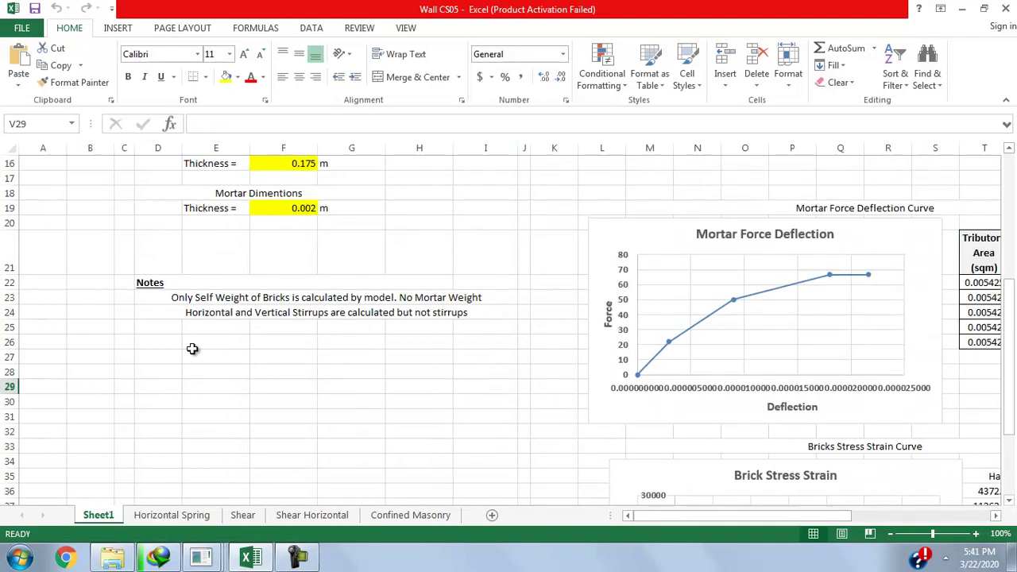
{"action": "left_click", "coordinate": [439, 256]}
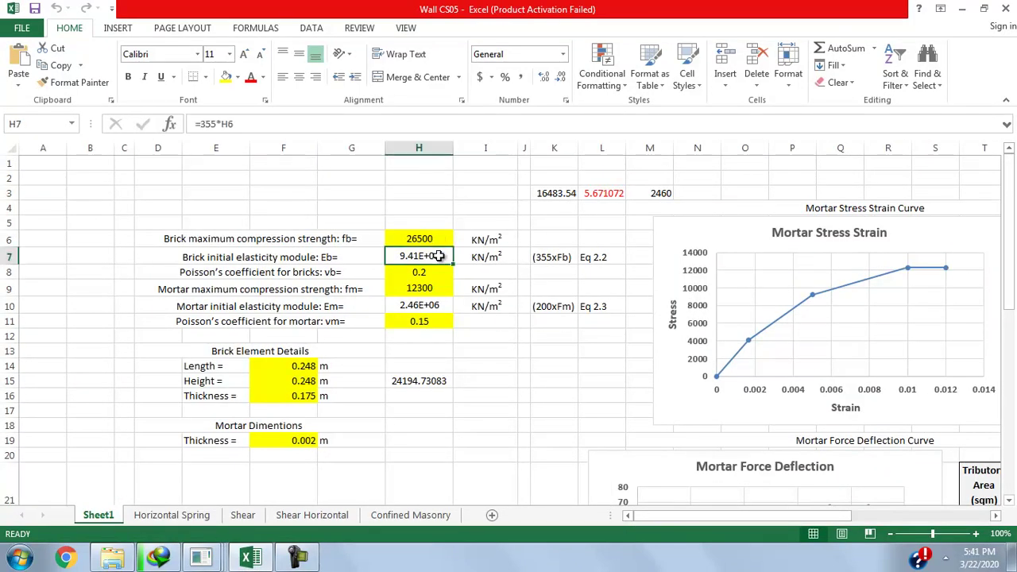
{"action": "key", "text": "ctrl+c"}
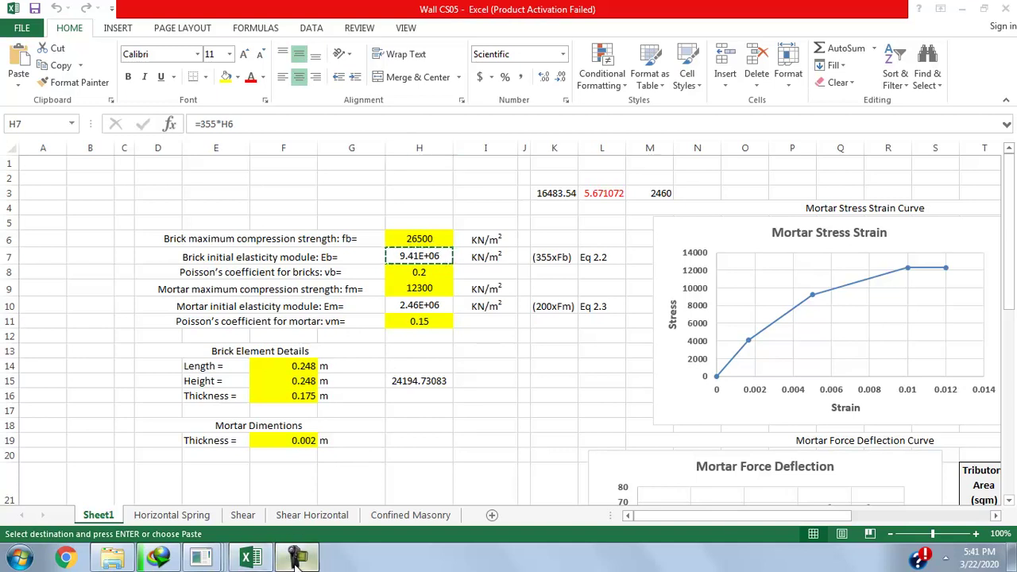
{"action": "key", "text": "alt+Tab"}
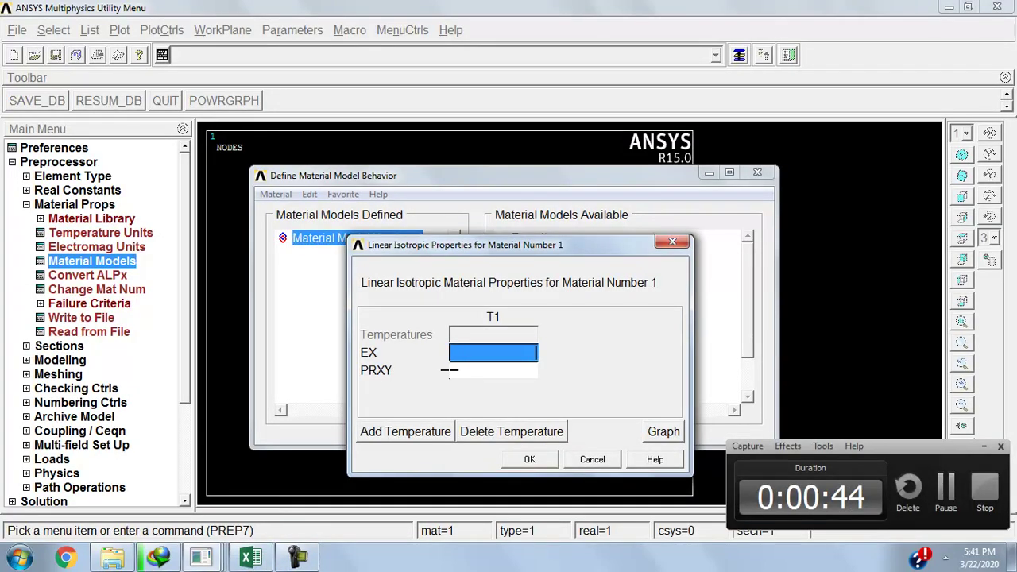
{"action": "key", "text": "ctrl+v"}
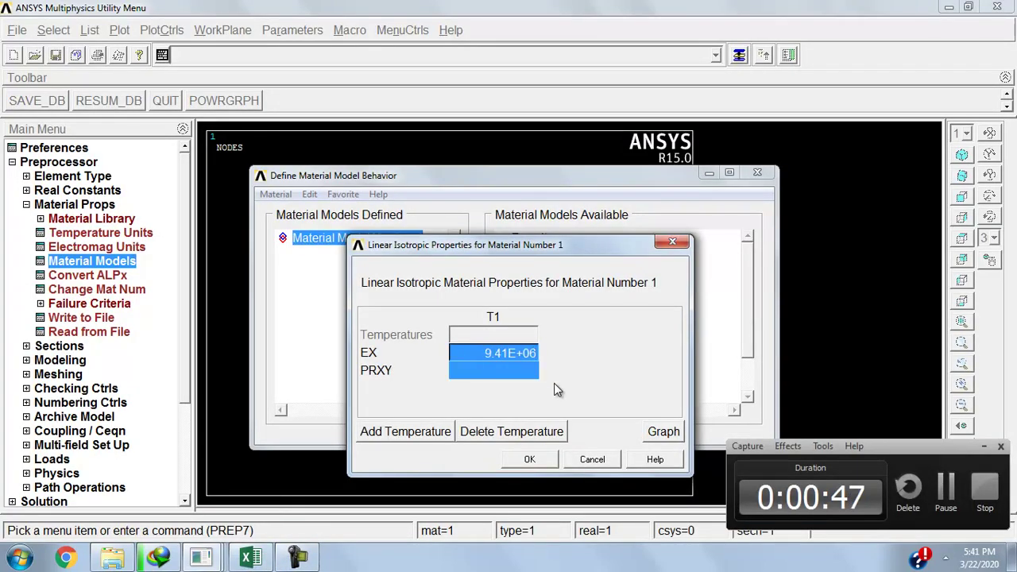
Step: Set PRXY to 0.2 and confirm the linear isotropic properties of material 1
{"action": "left_click", "coordinate": [524, 371]}
{"action": "left_click", "coordinate": [984, 446]}
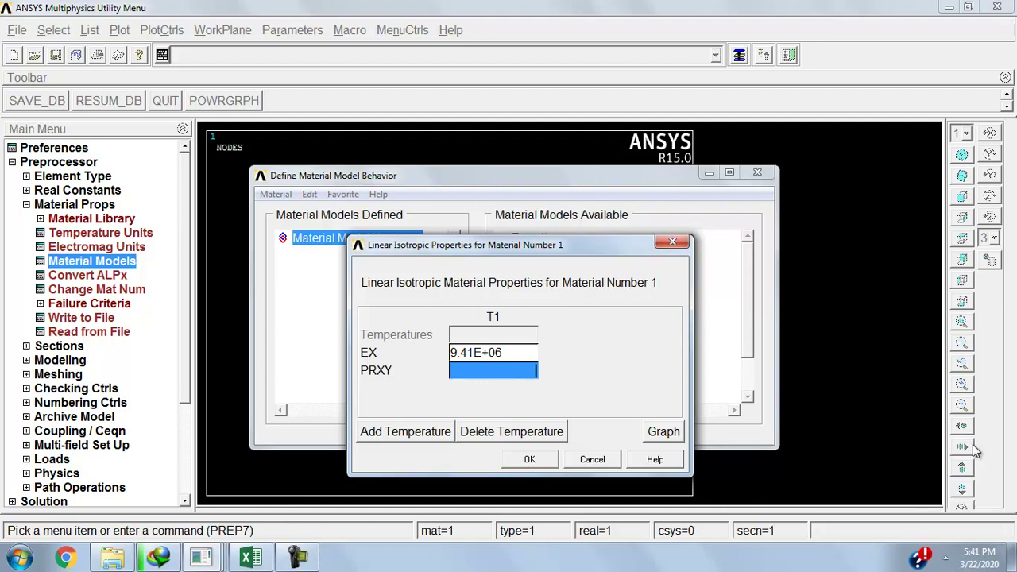
{"action": "type", "text": "0.2"}
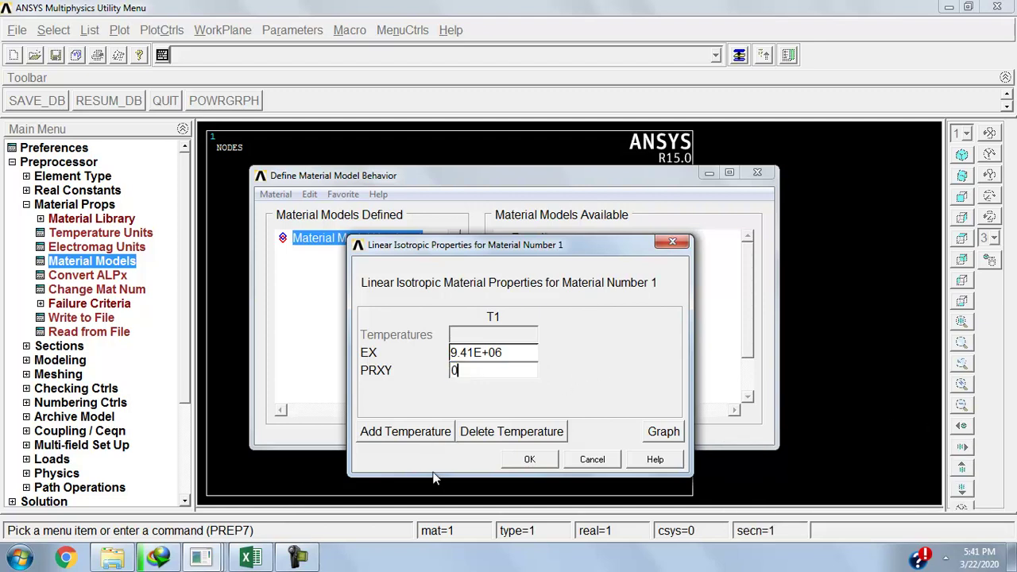
{"action": "left_click", "coordinate": [530, 459]}
Step: Open the multilinear isotropic hardening definition under rate-independent Mises plasticity for material 1
{"action": "double_click", "coordinate": [549, 283]}
{"action": "double_click", "coordinate": [557, 298]}
{"action": "double_click", "coordinate": [574, 313]}
{"action": "double_click", "coordinate": [574, 312]}
{"action": "double_click", "coordinate": [576, 328]}
{"action": "double_click", "coordinate": [591, 343]}
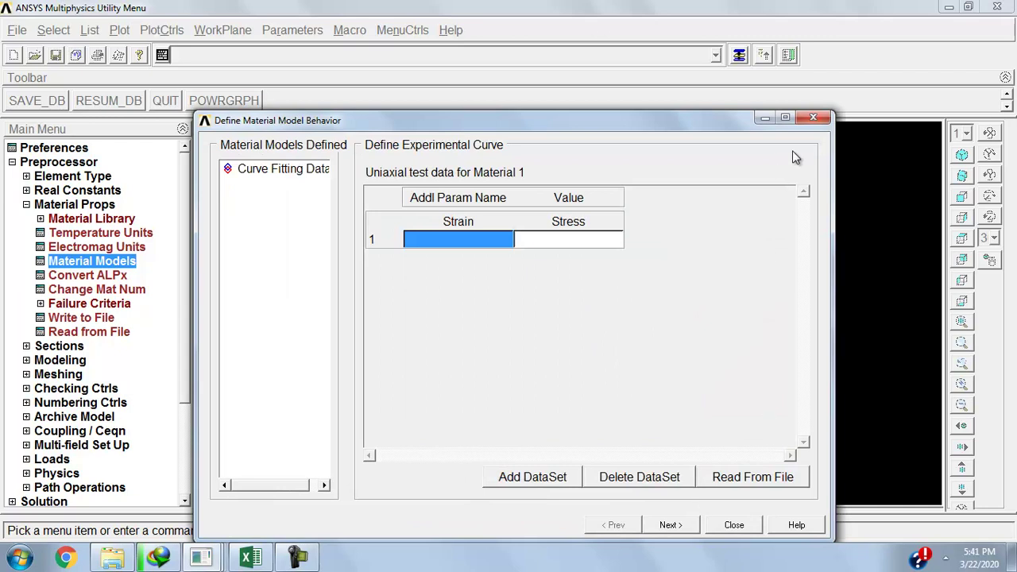
{"action": "left_click", "coordinate": [813, 117]}
{"action": "double_click", "coordinate": [662, 358]}
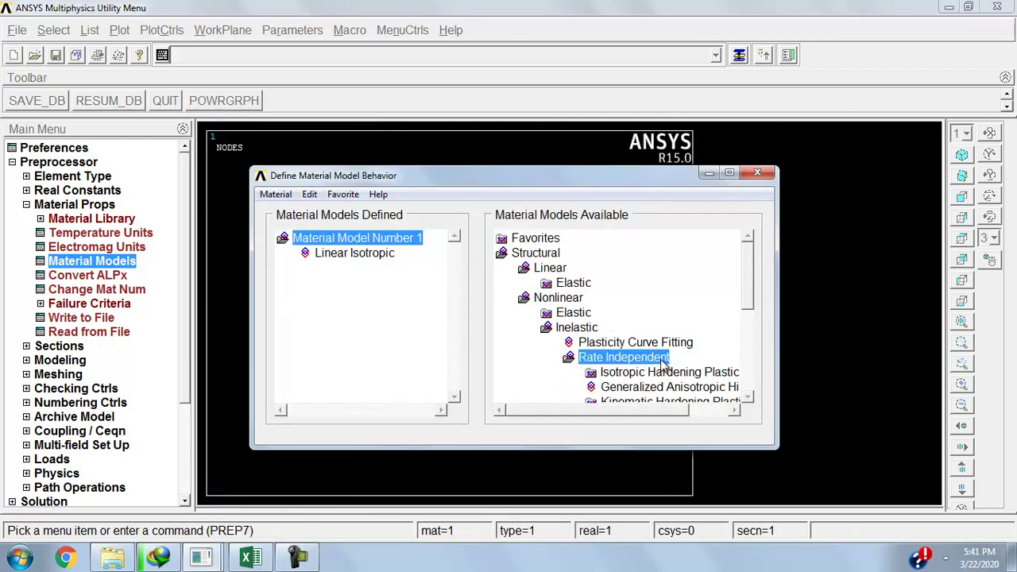
{"action": "double_click", "coordinate": [683, 373]}
{"action": "double_click", "coordinate": [663, 387]}
{"action": "scroll", "coordinate": [662, 389], "scroll_direction": "down", "scroll_amount": 2}
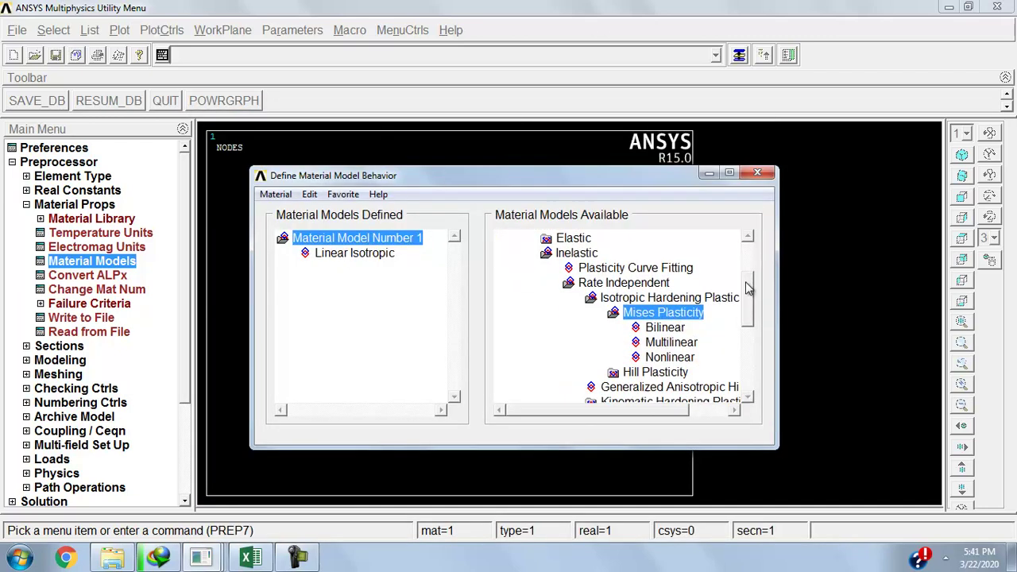
{"action": "double_click", "coordinate": [668, 327]}
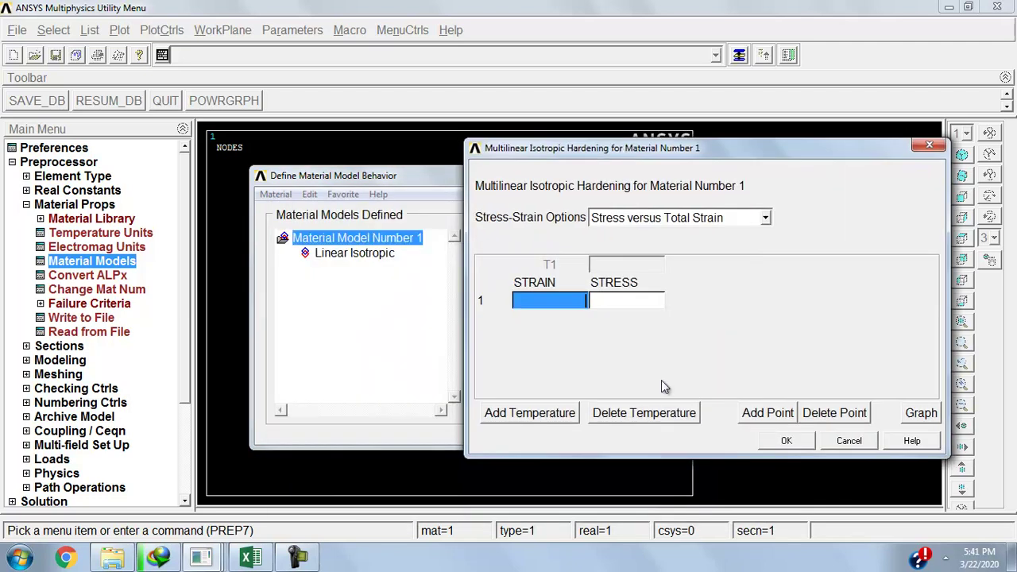
Step: Add five more points to the multilinear stress-strain table
{"action": "left_click", "coordinate": [761, 414]}
{"action": "left_click", "coordinate": [760, 415]}
{"action": "left_click", "coordinate": [760, 415]}
{"action": "left_click", "coordinate": [761, 415]}
{"action": "left_click", "coordinate": [760, 415]}
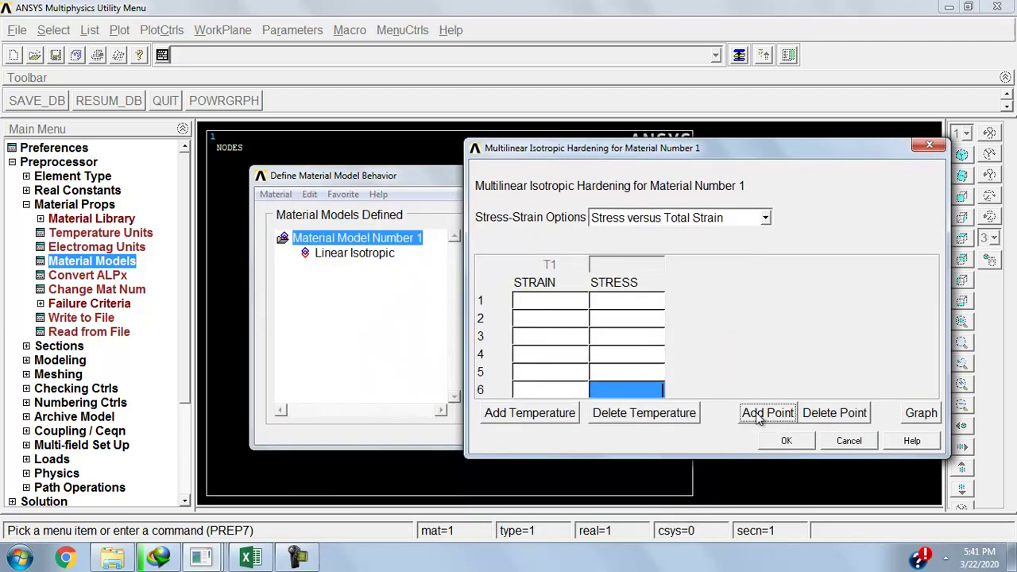
Step: Copy the brick stresses 8745, 22525, 26500 and 26500 from the Excel sheet into the first four stress rows in ANSYS
{"action": "left_click", "coordinate": [248, 558]}
{"action": "left_click_drag", "start_coordinate": [675, 519], "coordinate": [677, 418]}
{"action": "scroll", "coordinate": [676, 418], "scroll_direction": "down", "scroll_amount": 9}
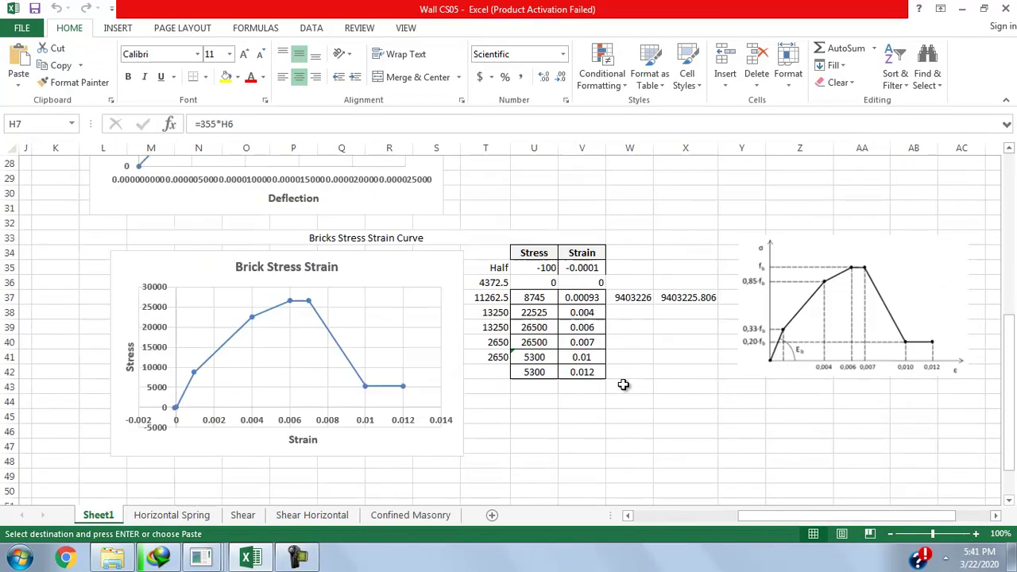
{"action": "left_click_drag", "start_coordinate": [529, 296], "coordinate": [547, 347]}
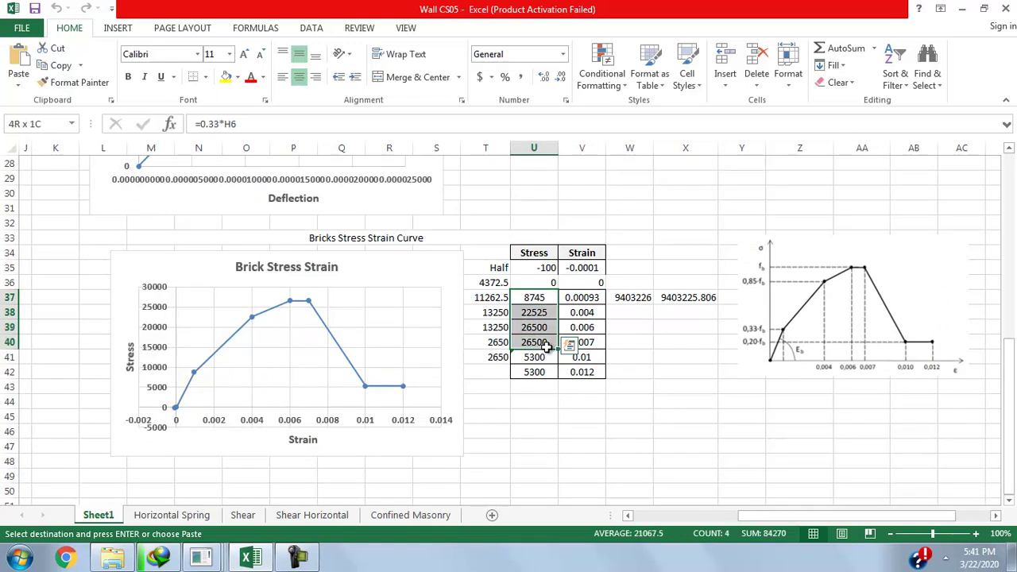
{"action": "right_click", "coordinate": [544, 302]}
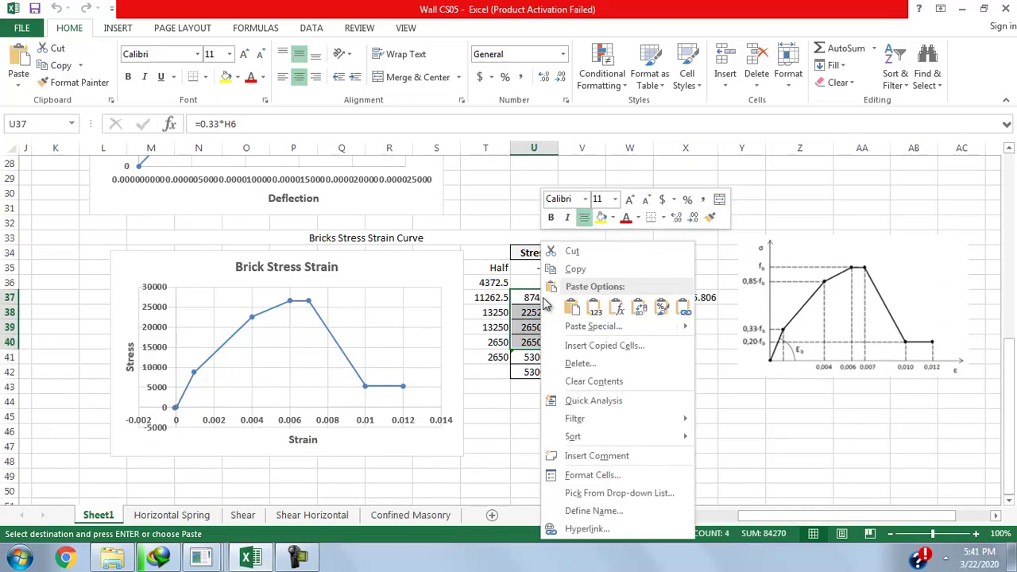
{"action": "left_click", "coordinate": [574, 268]}
{"action": "left_click", "coordinate": [298, 556]}
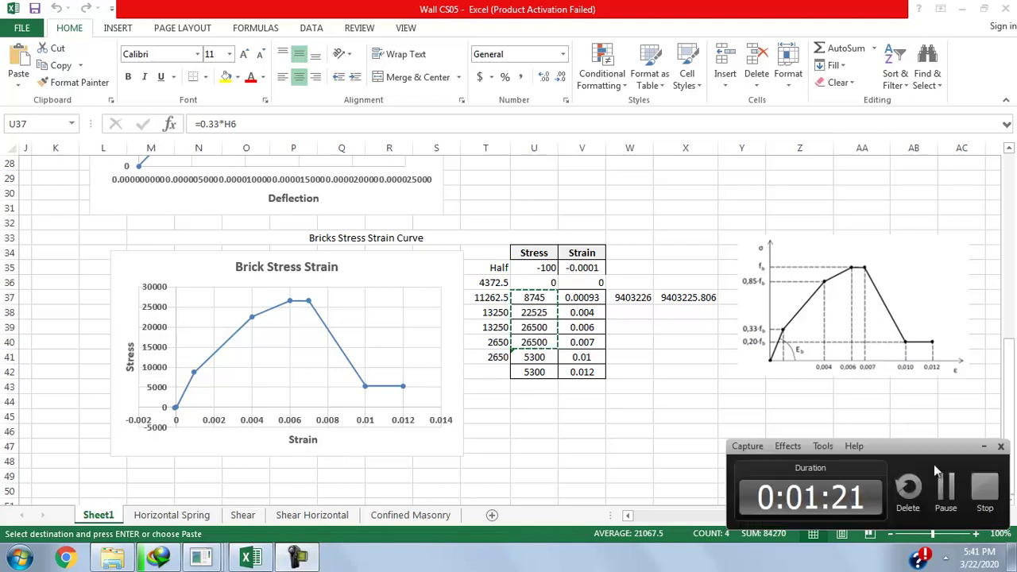
{"action": "left_click", "coordinate": [984, 446]}
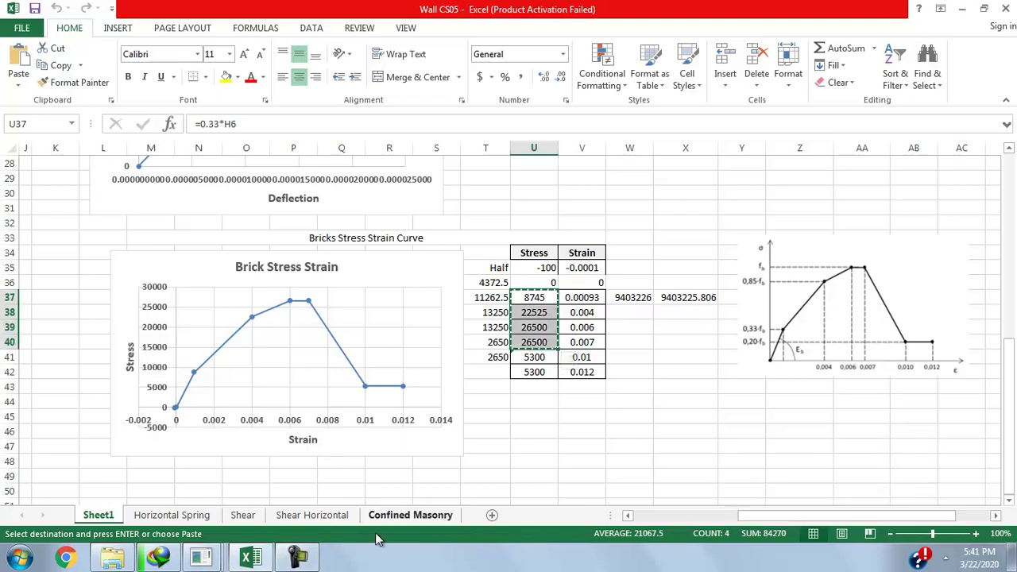
{"action": "left_click", "coordinate": [962, 9]}
{"action": "left_click", "coordinate": [607, 300]}
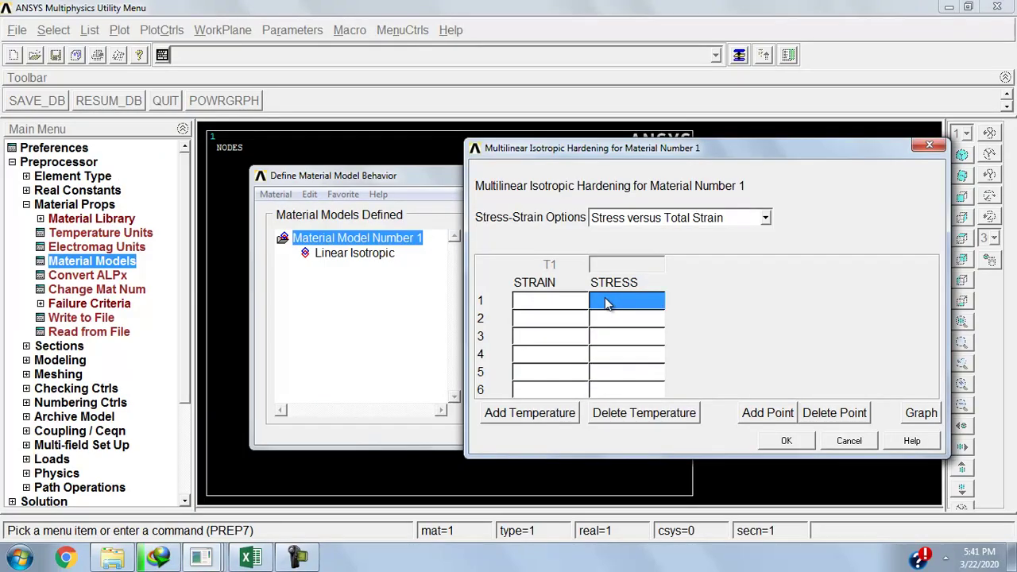
{"action": "key", "text": "ctrl+v"}
Step: Copy the brick strains 0.00093, 0.004, 0.006 and 0.007 from the Excel sheet into the first four strain rows in ANSYS
{"action": "left_click", "coordinate": [542, 303]}
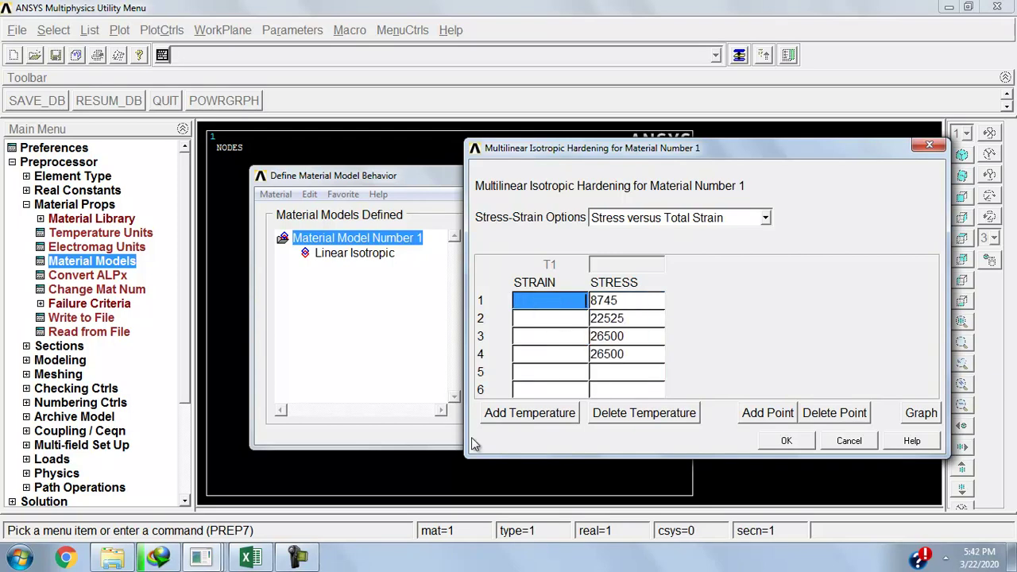
{"action": "left_click", "coordinate": [246, 556]}
{"action": "left_click_drag", "start_coordinate": [576, 298], "coordinate": [575, 334]}
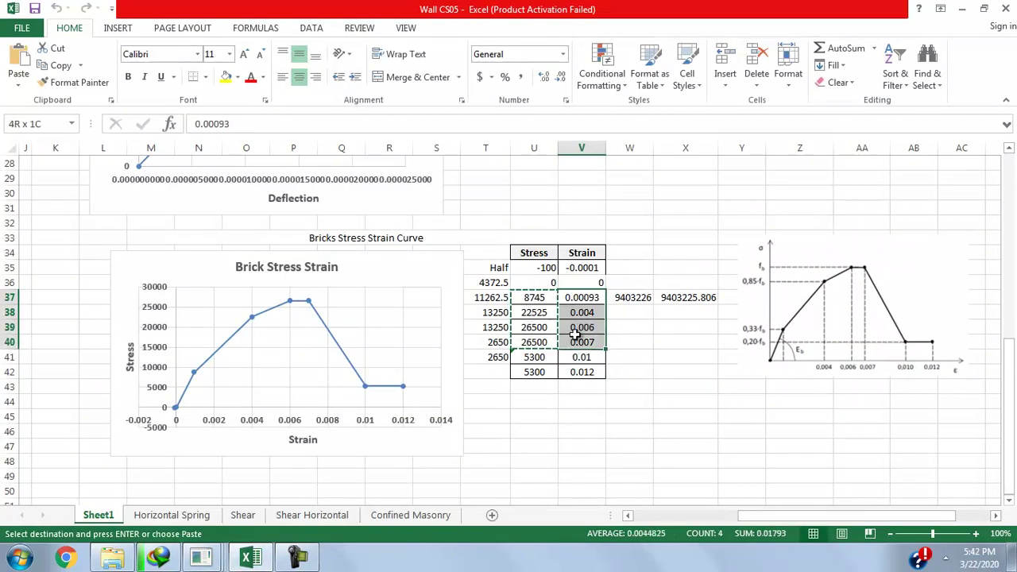
{"action": "key", "text": "Escape"}
{"action": "key", "text": "ctrl+c"}
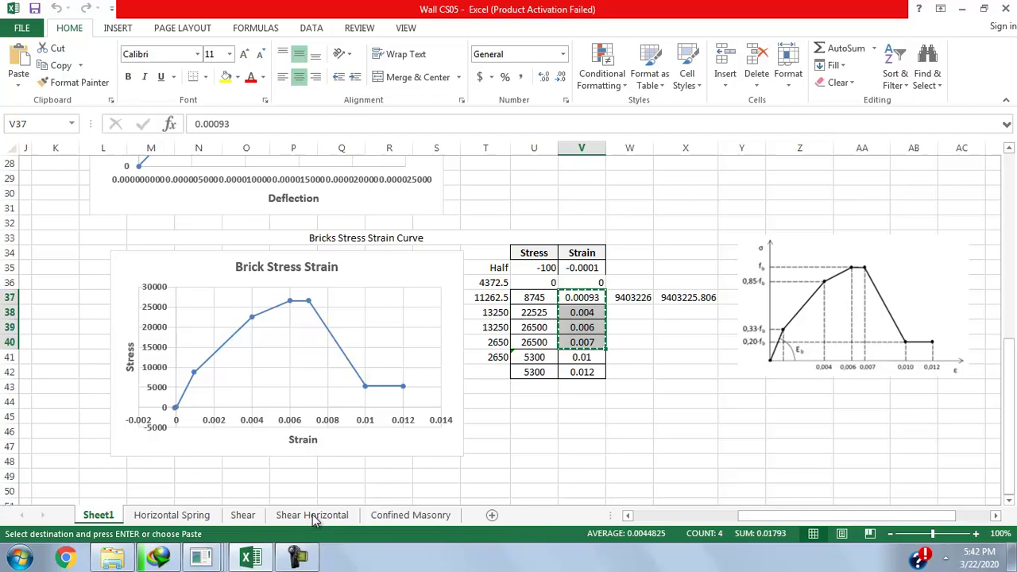
{"action": "left_click", "coordinate": [297, 556]}
{"action": "key", "text": "ctrl+v"}
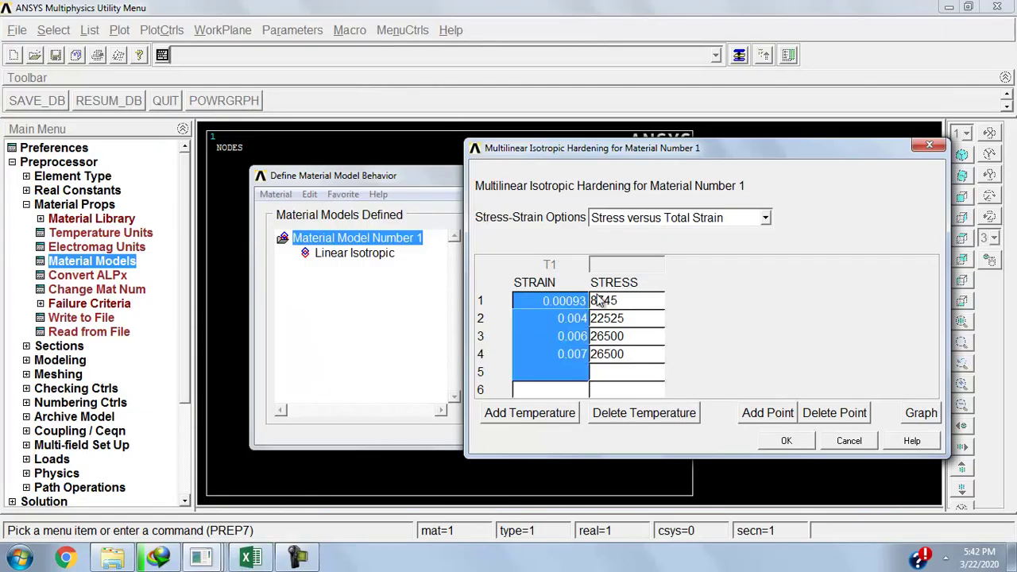
Step: Graph the multilinear stress-strain curve and confirm the hardening data for material 1
{"action": "left_click", "coordinate": [657, 302]}
{"action": "left_click", "coordinate": [920, 412]}
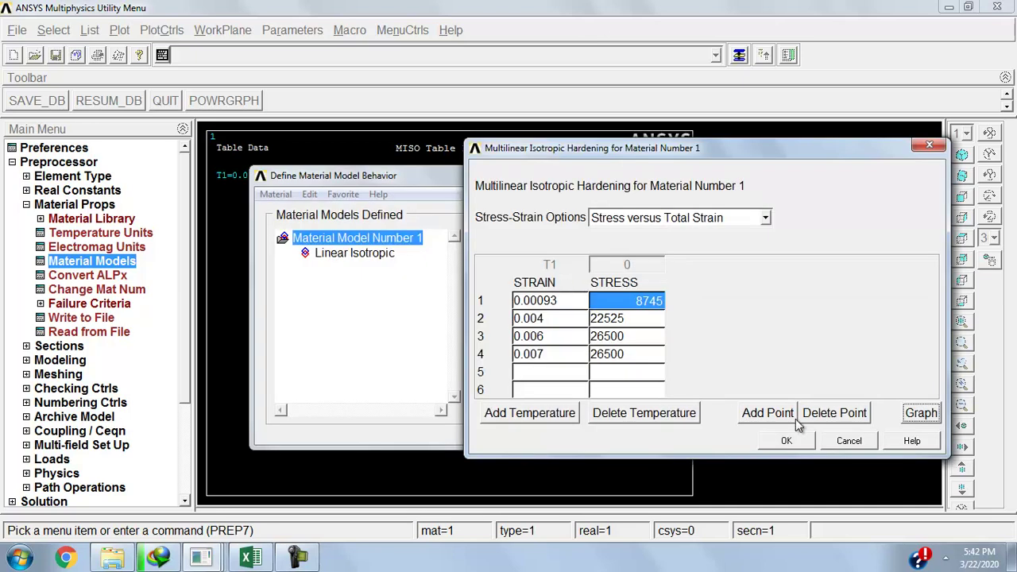
{"action": "left_click", "coordinate": [783, 445]}
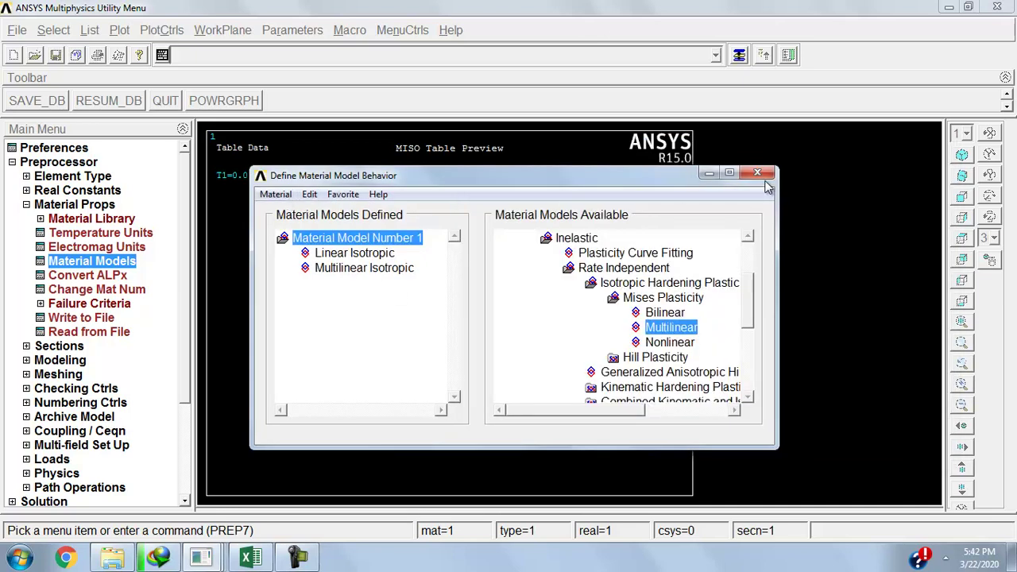
Step: Open the Concrete definition for material 1 within the nonlinear inelastic non-metal plasticity models
{"action": "double_click", "coordinate": [594, 270]}
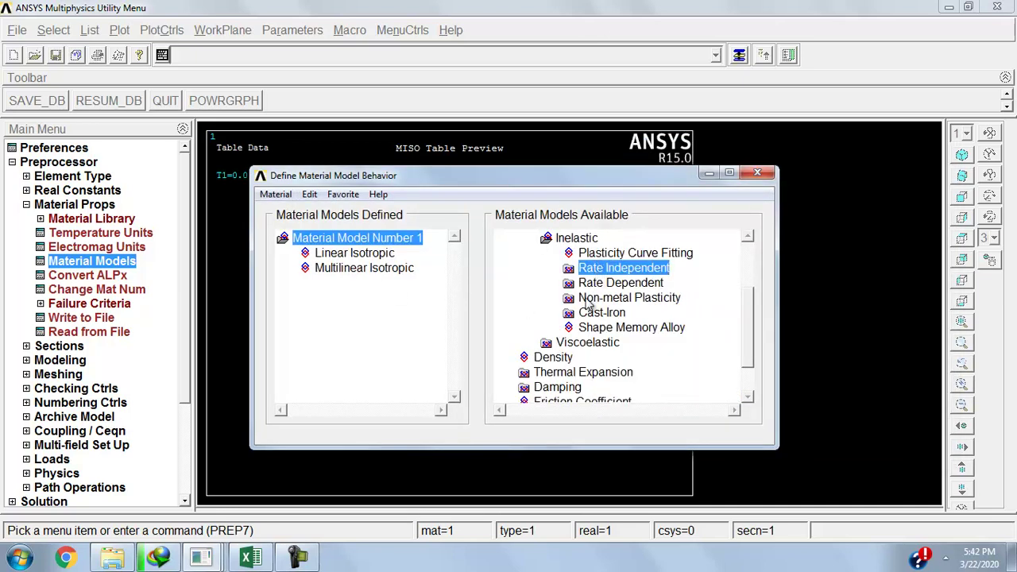
{"action": "double_click", "coordinate": [582, 240]}
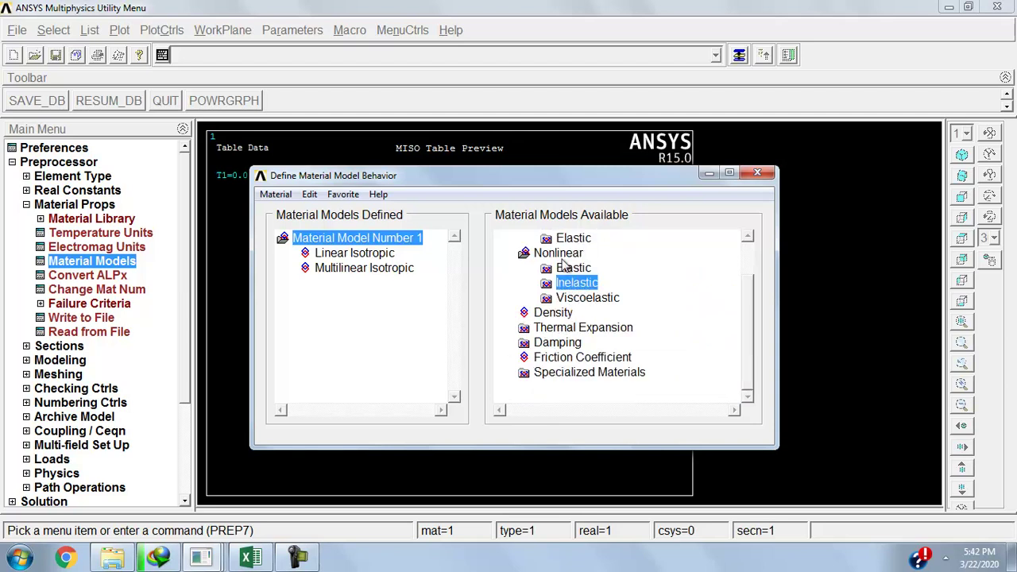
{"action": "double_click", "coordinate": [569, 253]}
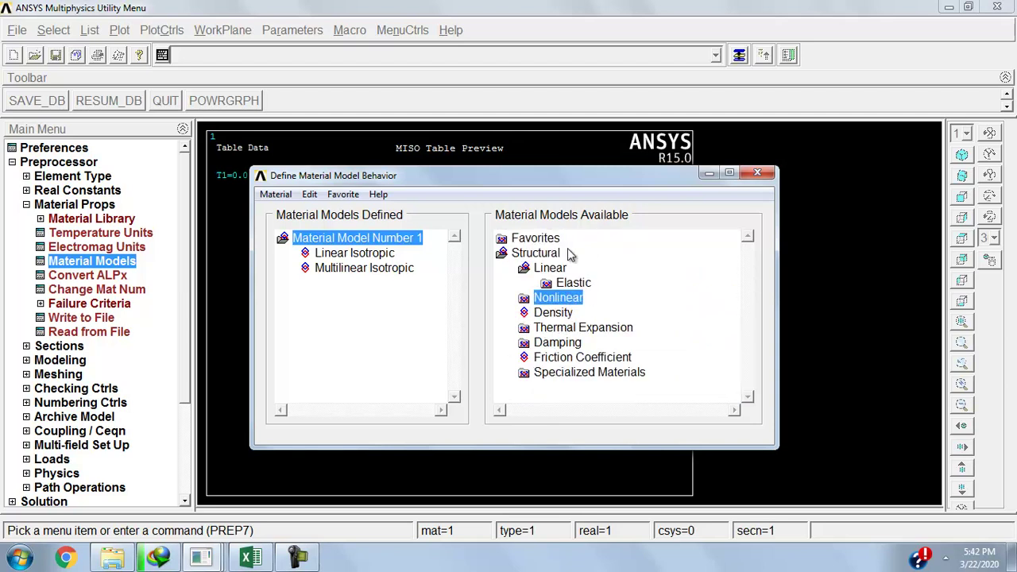
{"action": "double_click", "coordinate": [560, 300]}
{"action": "double_click", "coordinate": [577, 328]}
{"action": "left_click_drag", "start_coordinate": [748, 280], "coordinate": [747, 317]}
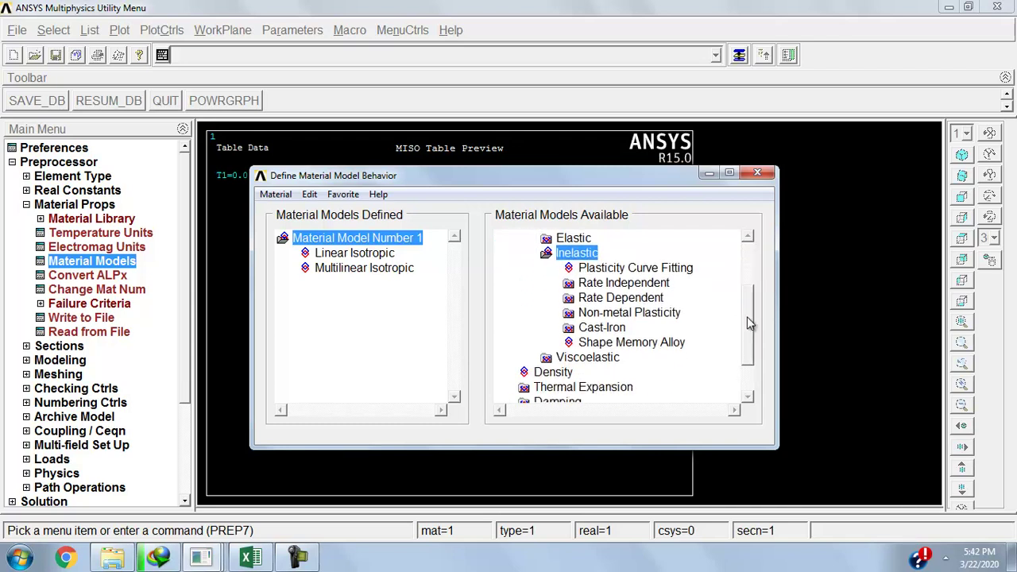
{"action": "double_click", "coordinate": [612, 313]}
{"action": "double_click", "coordinate": [612, 327]}
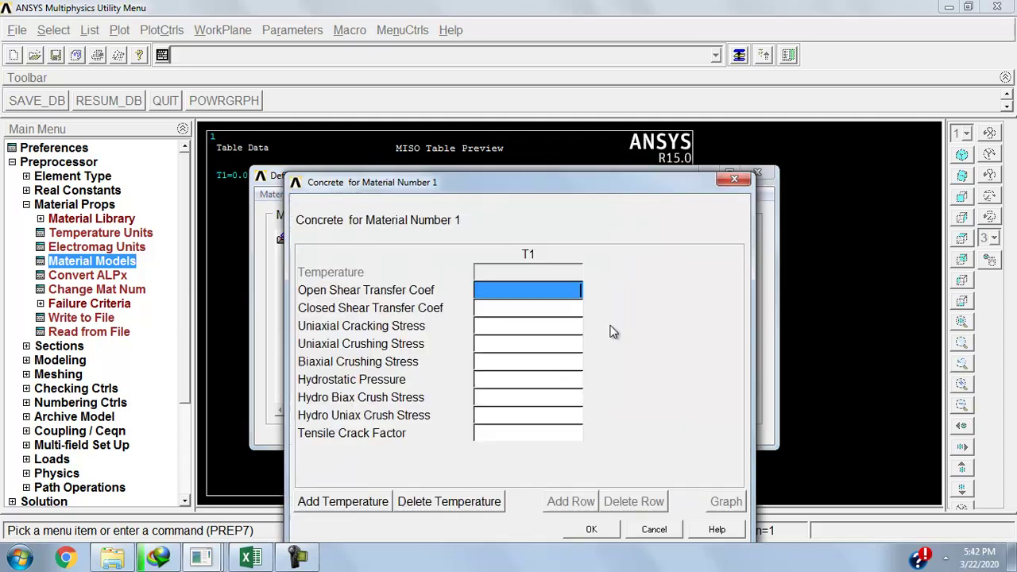
Step: Set the concrete open shear transfer coefficient to 0.2 and the closed shear transfer coefficient to 0.8
{"action": "type", "text": "0.2"}
{"action": "key", "text": "Tab"}
{"action": "type", "text": "0"}
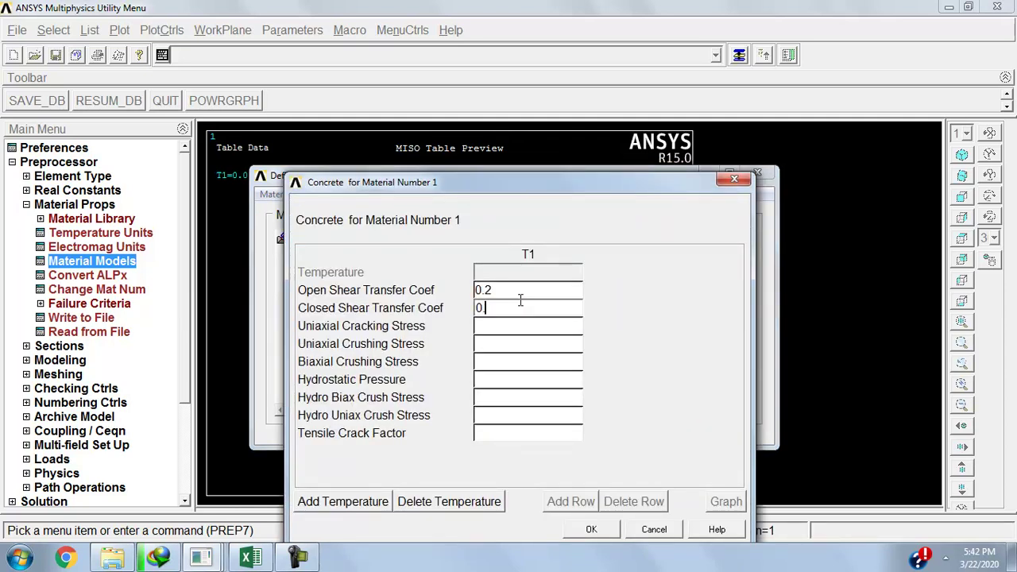
{"action": "type", "text": ".8"}
{"action": "key", "text": "Tab"}
Step: Set the uniaxial cracking stress to 2650 and the uniaxial crushing stress to 26500, then finish the material definition
{"action": "left_click", "coordinate": [250, 556]}
{"action": "left_click", "coordinate": [250, 556]}
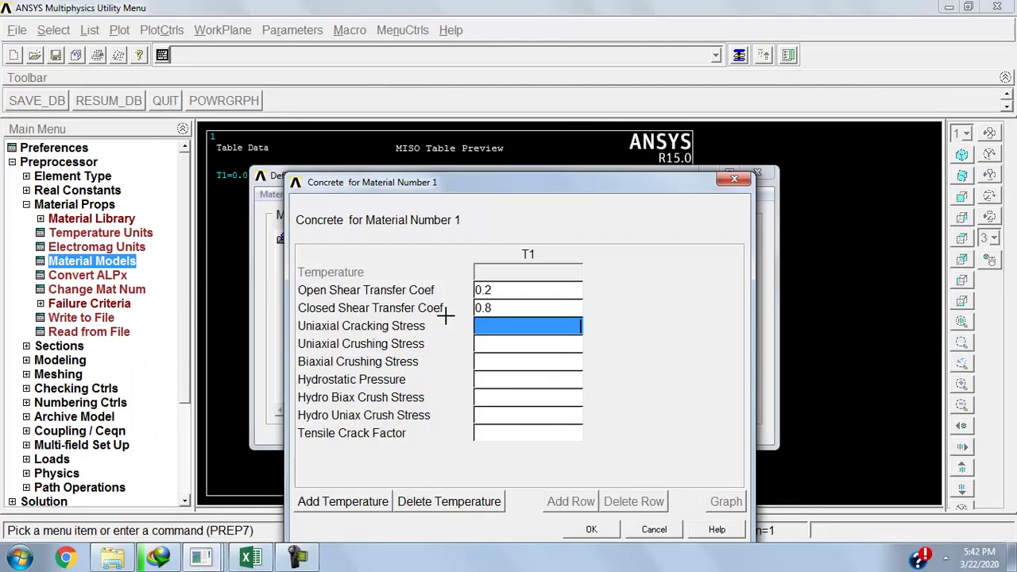
{"action": "type", "text": "2650"}
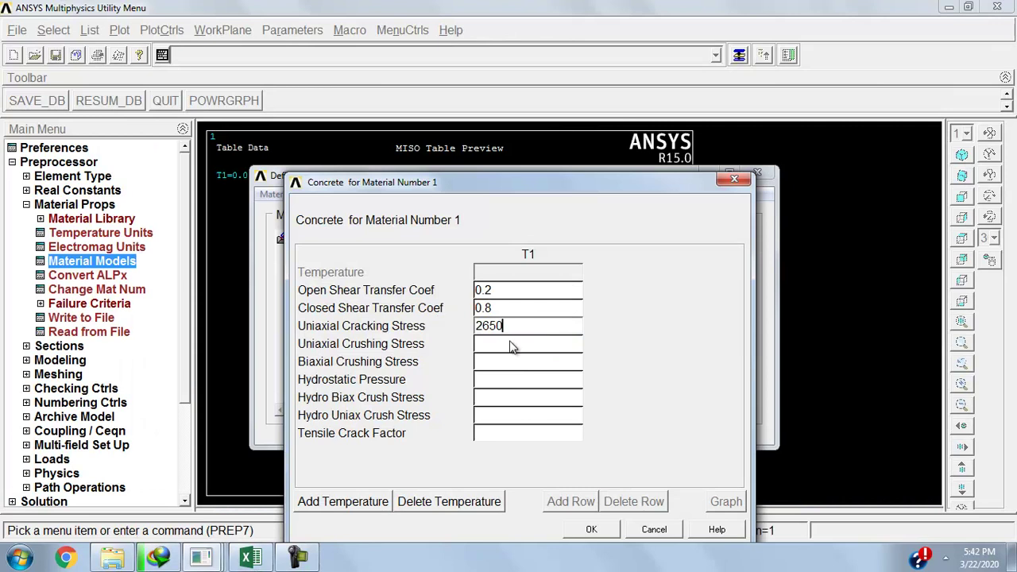
{"action": "left_click", "coordinate": [513, 344]}
{"action": "type", "text": "26500"}
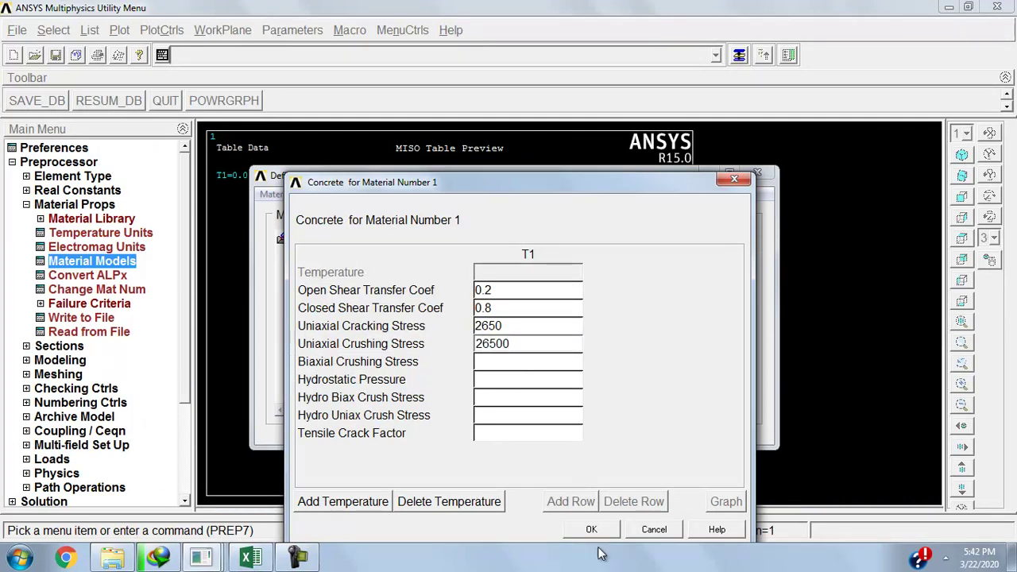
{"action": "left_click", "coordinate": [594, 530]}
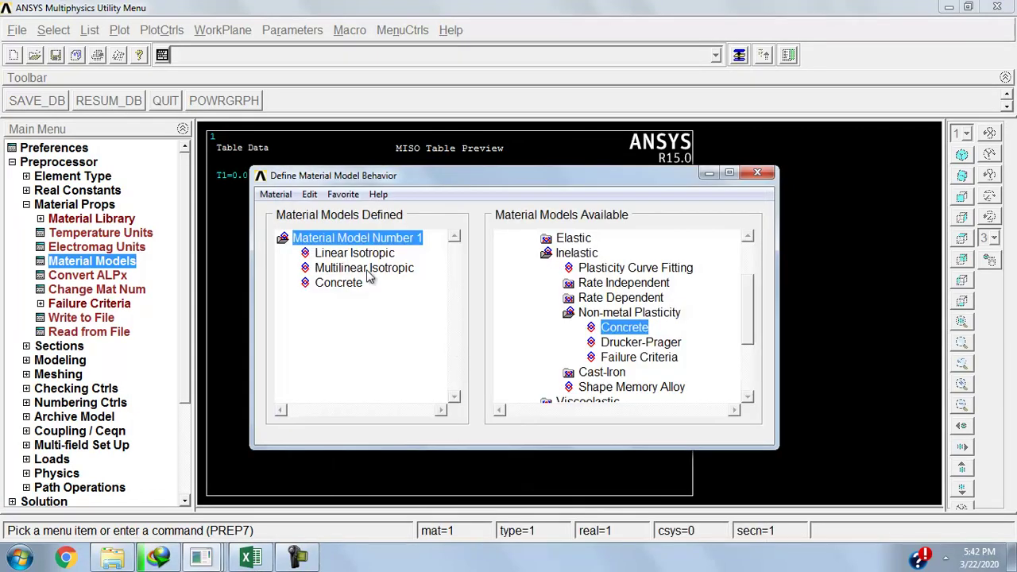
{"action": "left_click", "coordinate": [758, 173]}
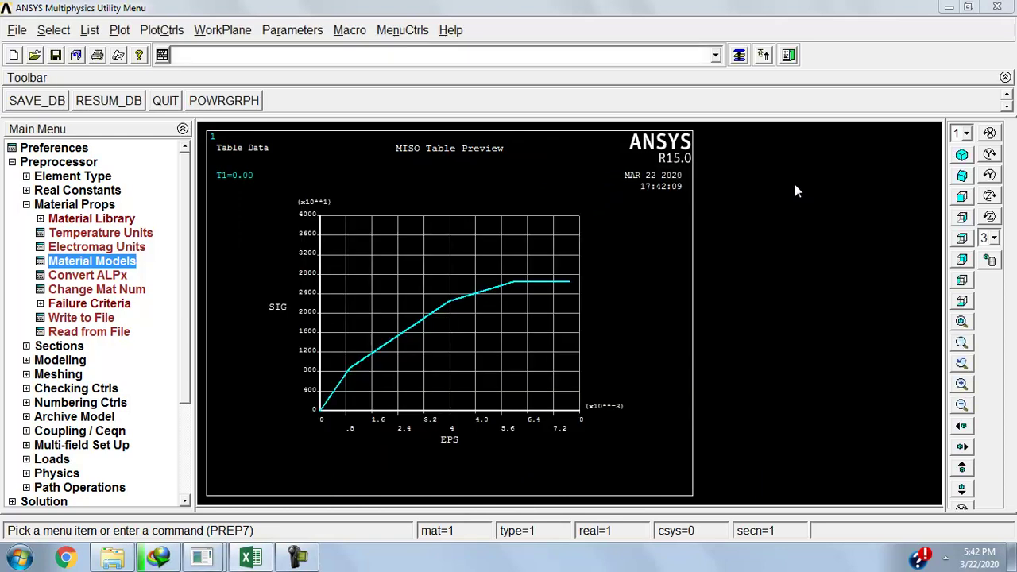
Step: Create the first brick keypoint in the active coordinate system at the origin (0, 0, 0)
{"action": "left_click", "coordinate": [12, 163]}
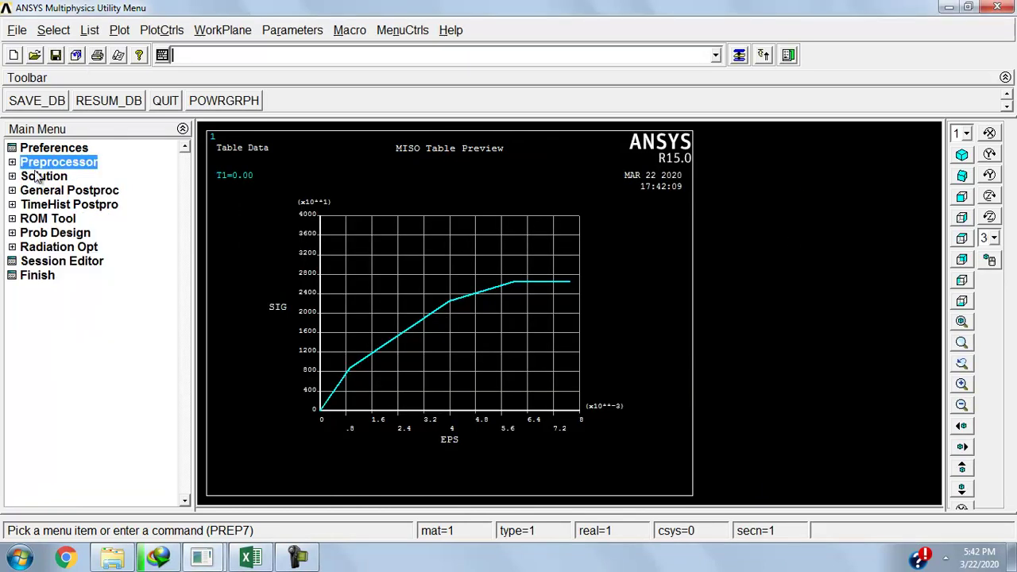
{"action": "left_click", "coordinate": [50, 163]}
{"action": "left_click", "coordinate": [57, 205]}
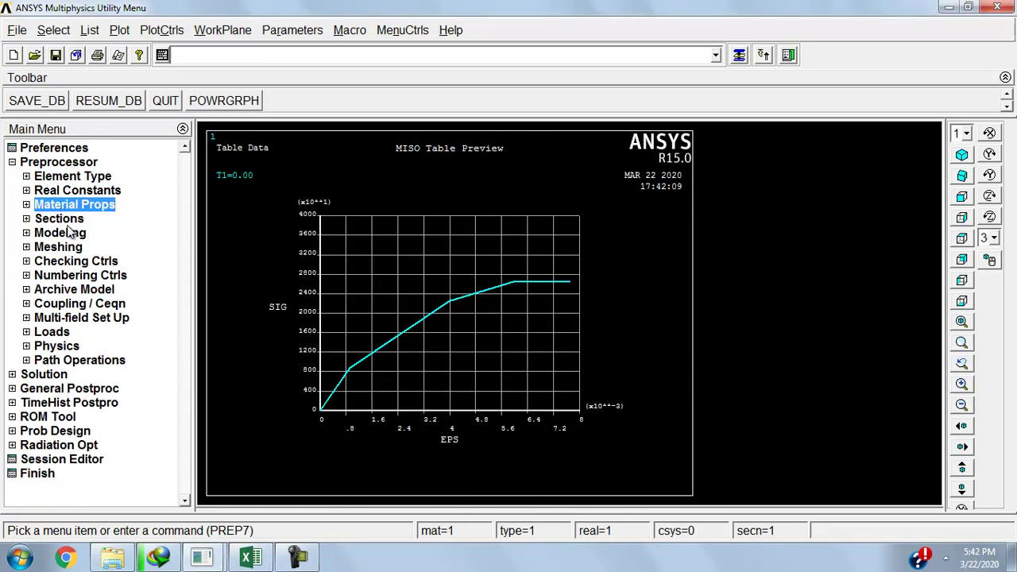
{"action": "left_click", "coordinate": [68, 235]}
{"action": "left_click", "coordinate": [71, 249]}
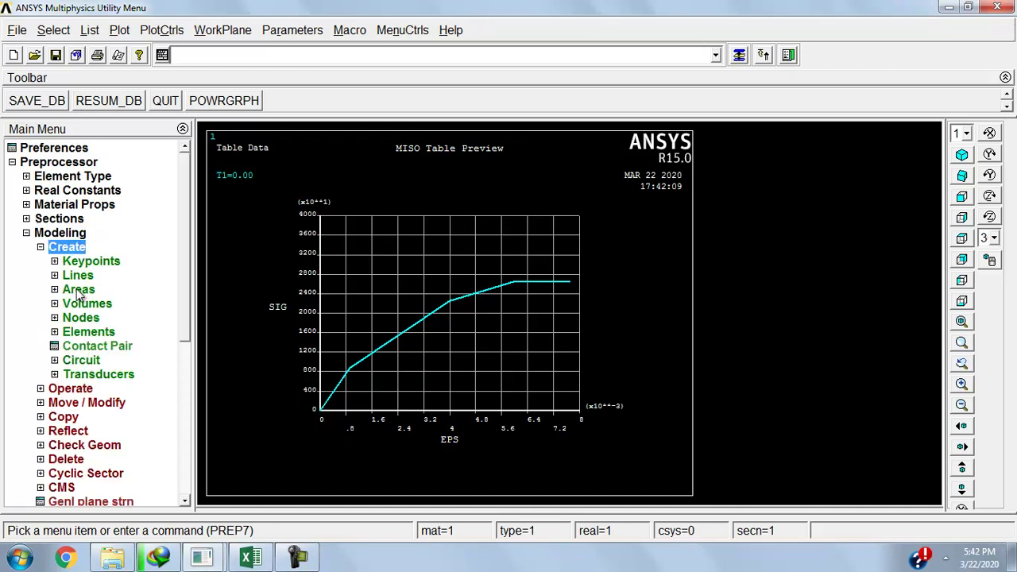
{"action": "left_click", "coordinate": [91, 262]}
{"action": "left_click", "coordinate": [116, 290]}
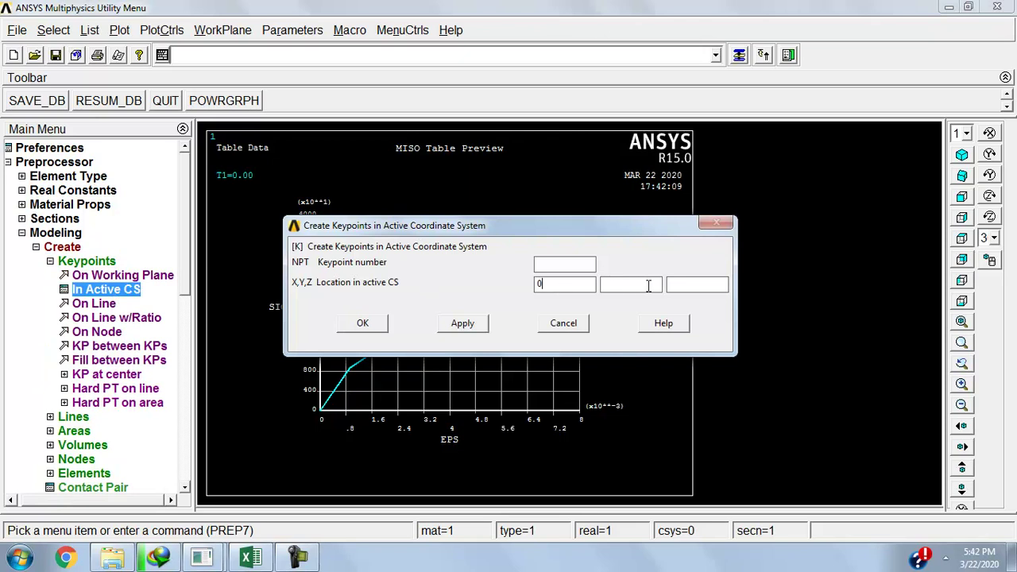
{"action": "left_click", "coordinate": [694, 293]}
{"action": "type", "text": "0"}
{"action": "left_click", "coordinate": [371, 324]}
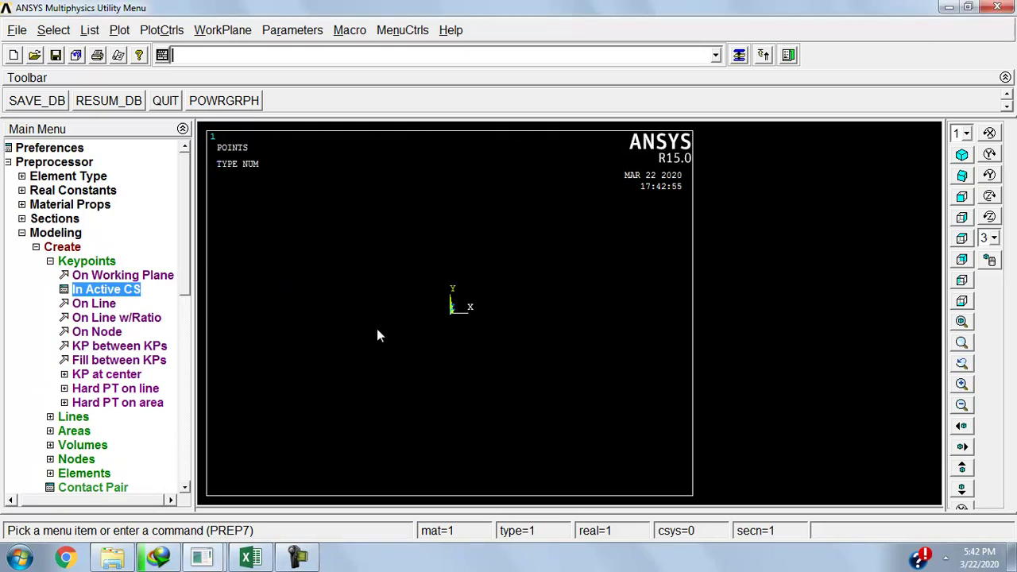
Step: Create the other three brick corner keypoints at (0.228, 0, 0), (0.228, 0.076, 0) and (0, 0.076, 0)
{"action": "left_click", "coordinate": [80, 291]}
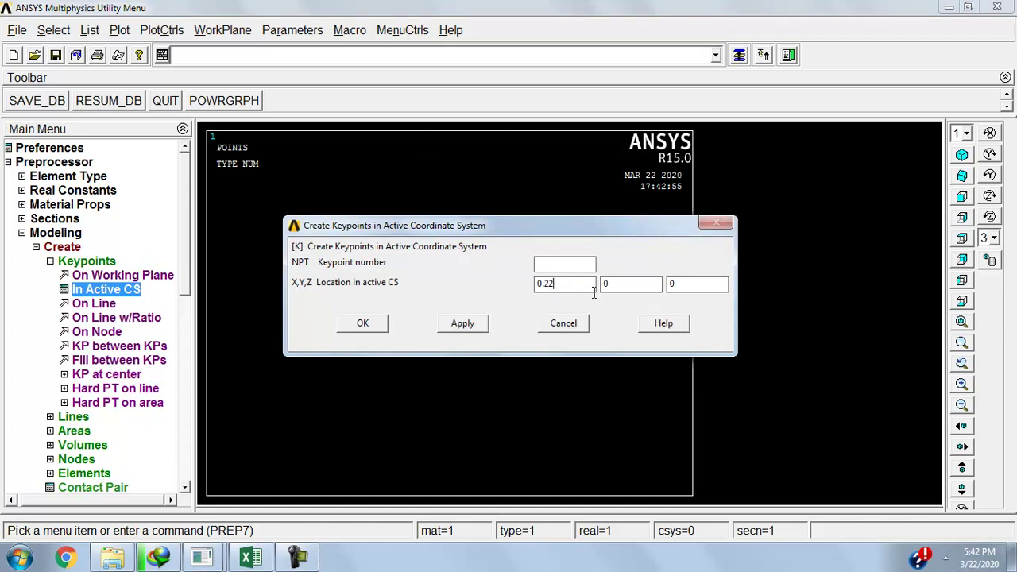
{"action": "left_click_drag", "start_coordinate": [615, 229], "coordinate": [609, 372]}
{"action": "left_click", "coordinate": [467, 475]}
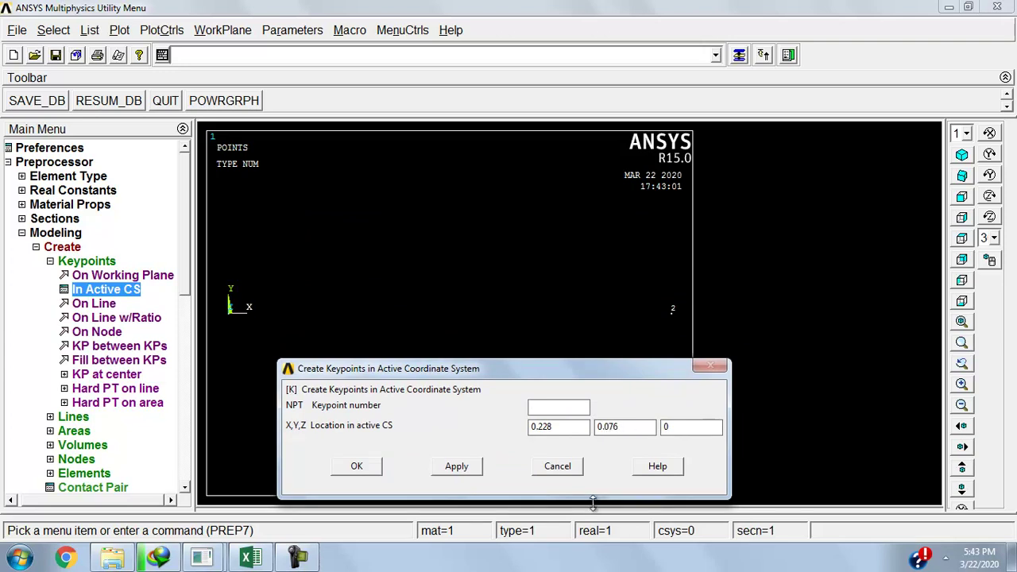
{"action": "left_click", "coordinate": [477, 467]}
{"action": "double_click", "coordinate": [569, 427]}
{"action": "type", "text": "0"}
{"action": "left_click", "coordinate": [370, 468]}
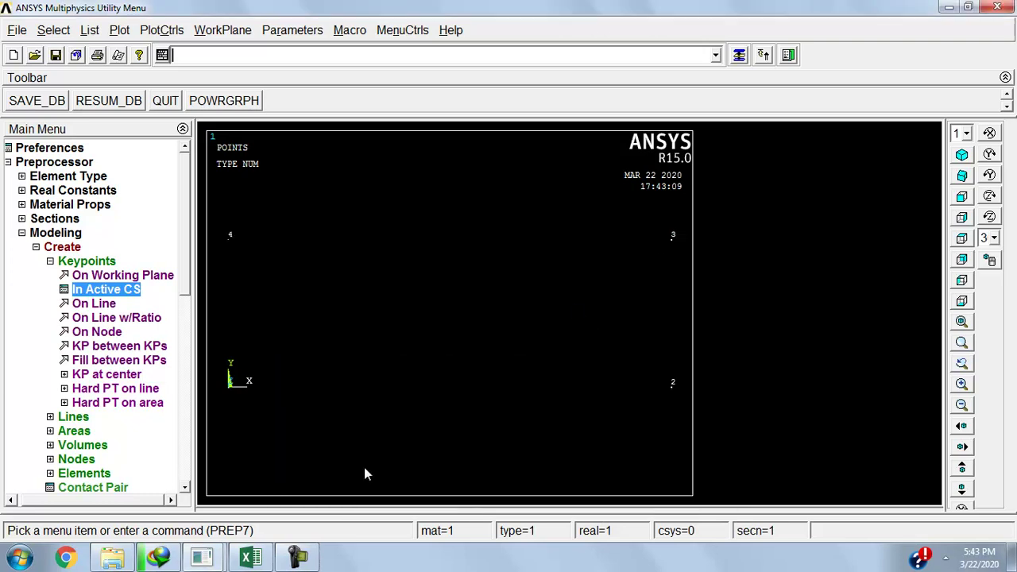
{"action": "left_click", "coordinate": [102, 291]}
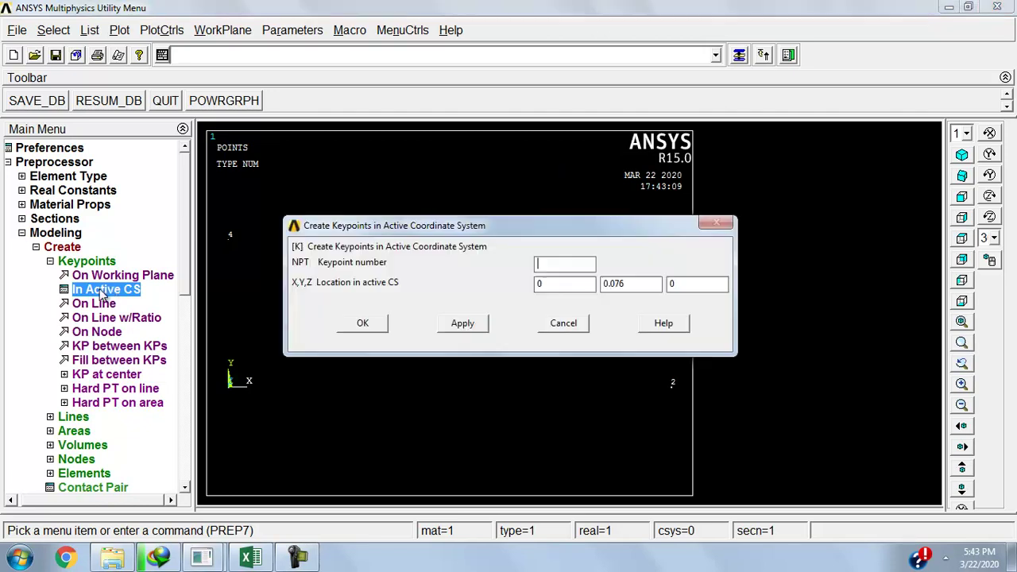
{"action": "left_click", "coordinate": [564, 323]}
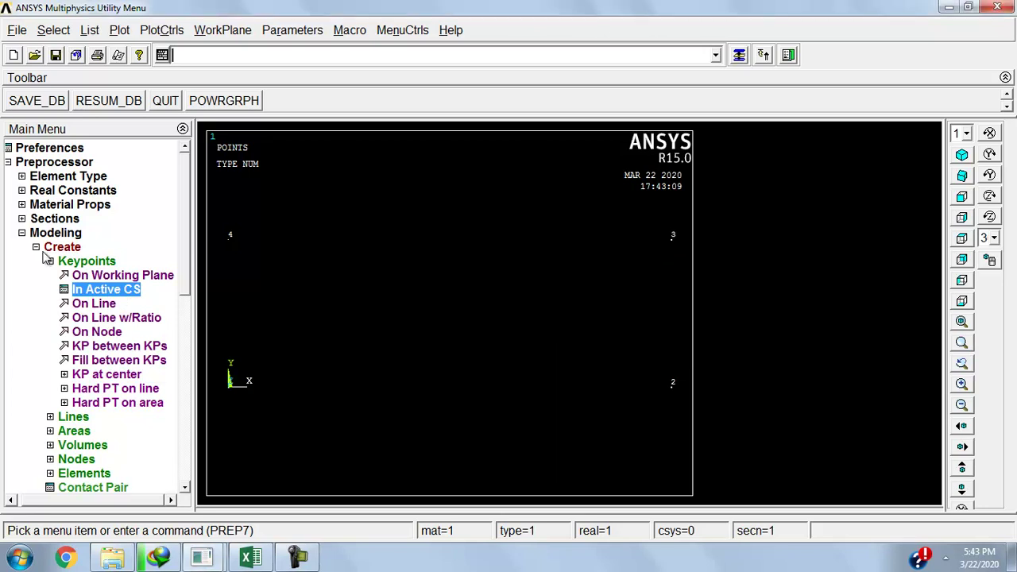
Step: Create an arbitrary rectangular area through the four brick corner keypoints
{"action": "left_click", "coordinate": [36, 248]}
{"action": "left_click", "coordinate": [41, 247]}
{"action": "left_click", "coordinate": [79, 261]}
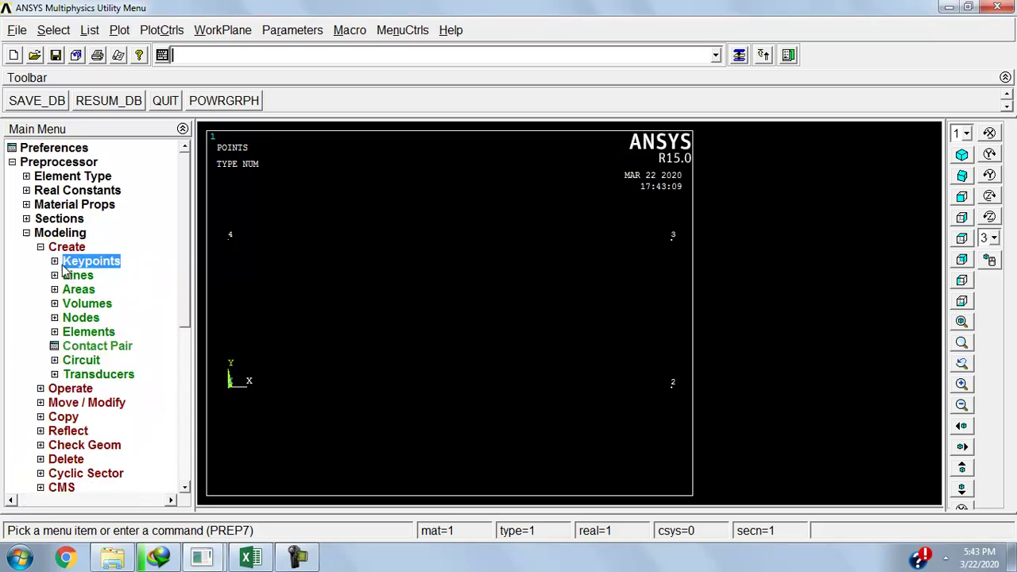
{"action": "left_click", "coordinate": [79, 290]}
{"action": "left_click", "coordinate": [91, 304]}
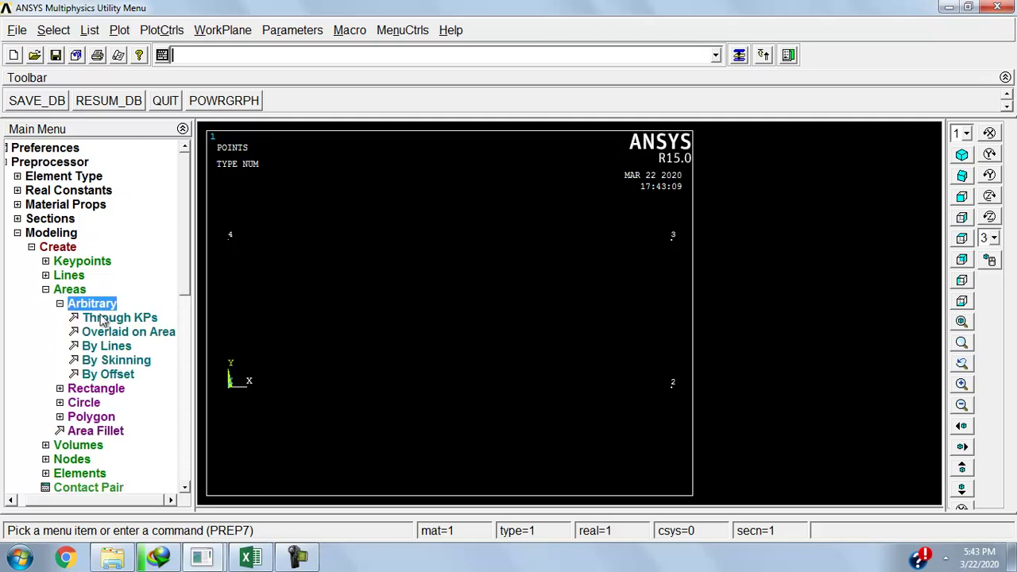
{"action": "left_click", "coordinate": [124, 317]}
{"action": "left_click", "coordinate": [247, 245]}
{"action": "left_click", "coordinate": [629, 254]}
{"action": "left_click", "coordinate": [629, 317]}
{"action": "left_click", "coordinate": [392, 352]}
{"action": "left_click", "coordinate": [39, 518]}
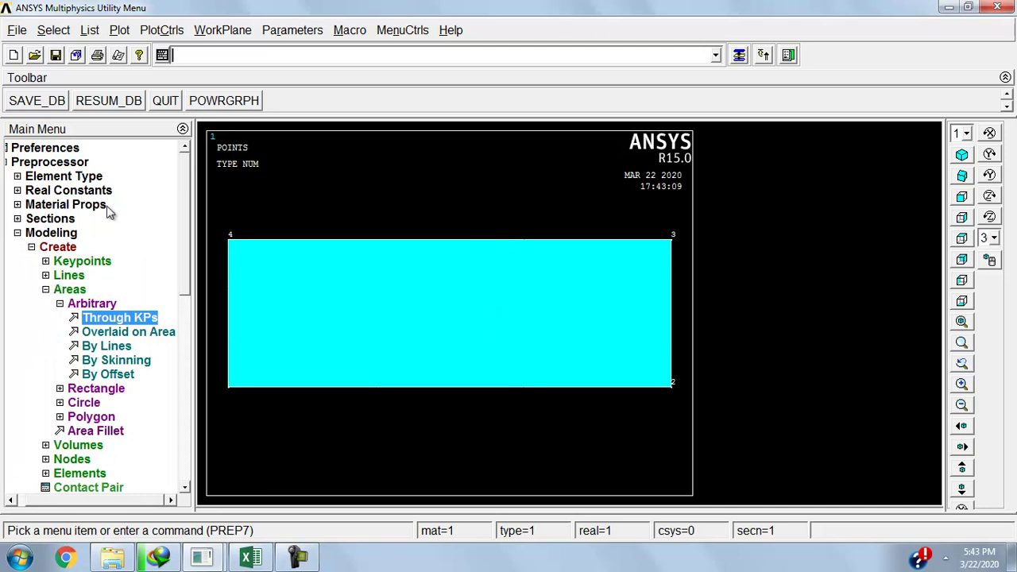
Step: Plot the areas and show the brick face in isometric view
{"action": "left_click", "coordinate": [119, 30]}
{"action": "left_click", "coordinate": [139, 111]}
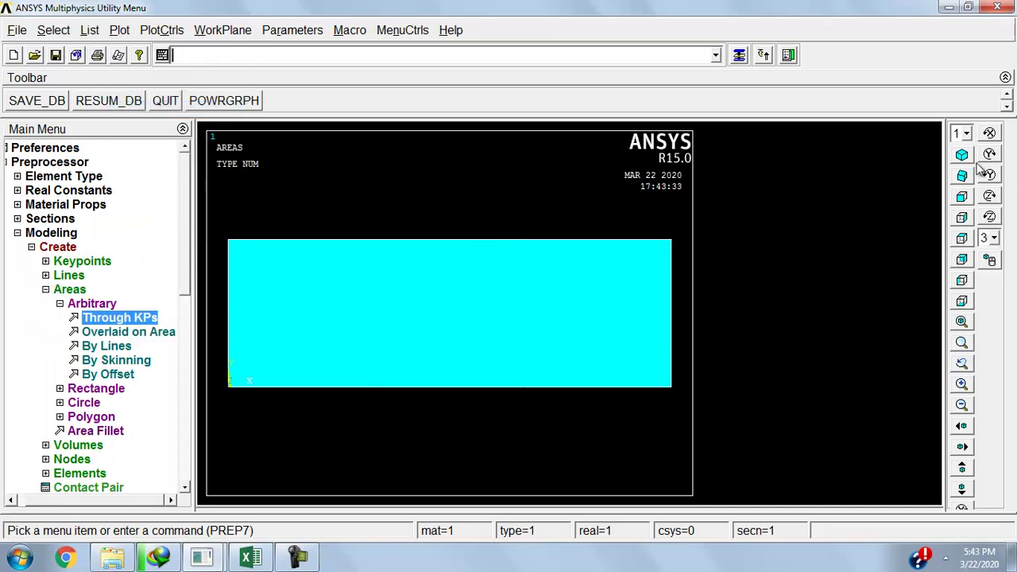
{"action": "left_click", "coordinate": [963, 156]}
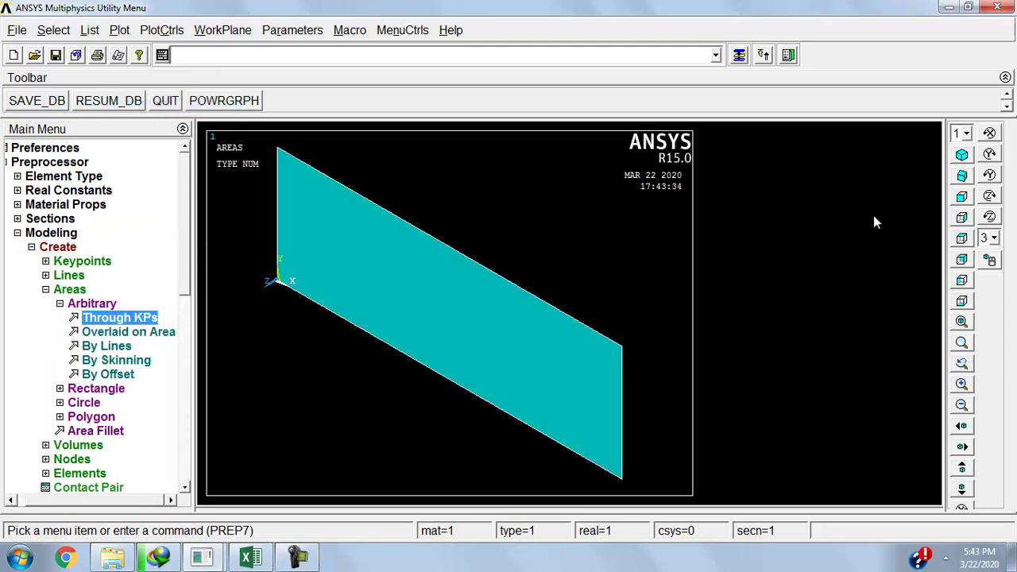
Step: Extrude the brick face area along its normal with an extrusion length of 0.114
{"action": "left_click", "coordinate": [45, 290]}
{"action": "left_click", "coordinate": [45, 250]}
{"action": "left_click", "coordinate": [64, 261]}
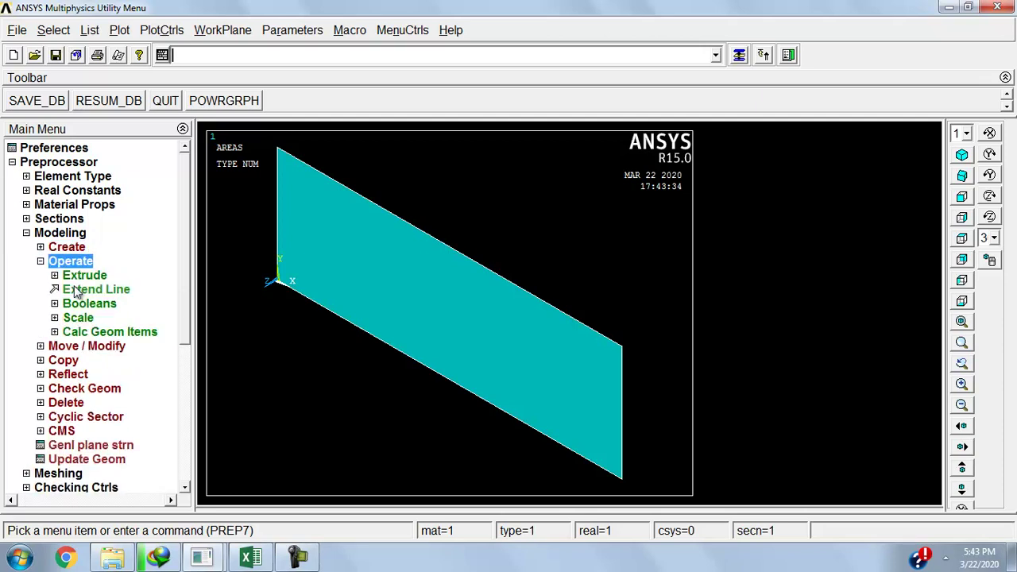
{"action": "left_click", "coordinate": [81, 275]}
{"action": "left_click", "coordinate": [92, 303]}
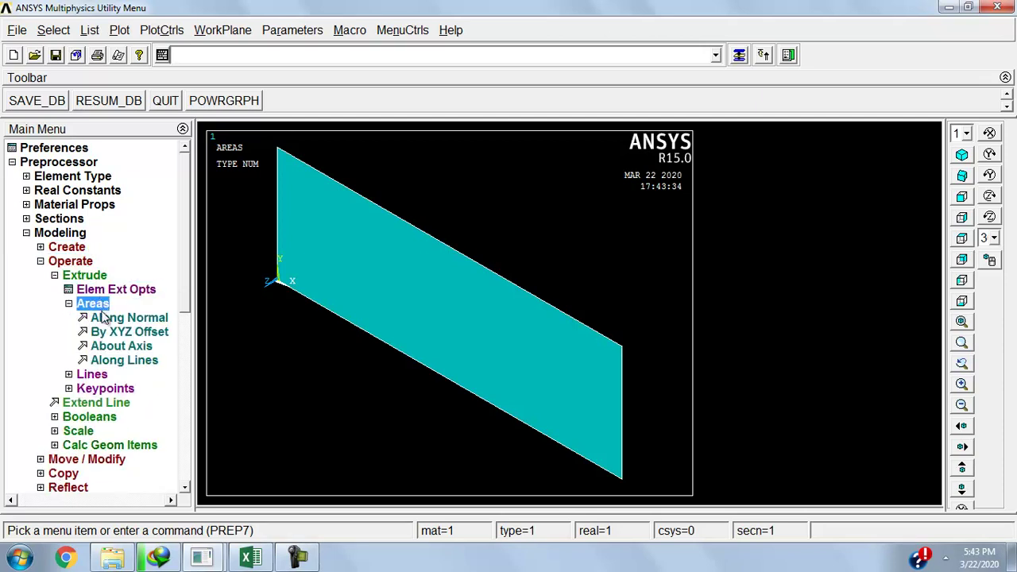
{"action": "left_click", "coordinate": [104, 318]}
{"action": "left_click", "coordinate": [212, 318]}
{"action": "left_click", "coordinate": [39, 519]}
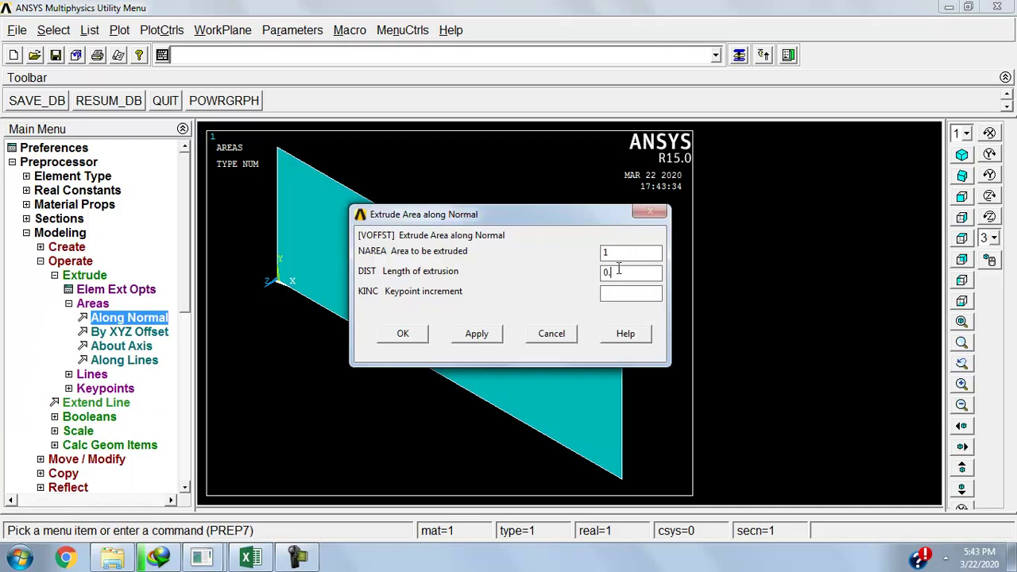
{"action": "left_click", "coordinate": [606, 273]}
{"action": "type", "text": "0.114"}
{"action": "left_click", "coordinate": [403, 333]}
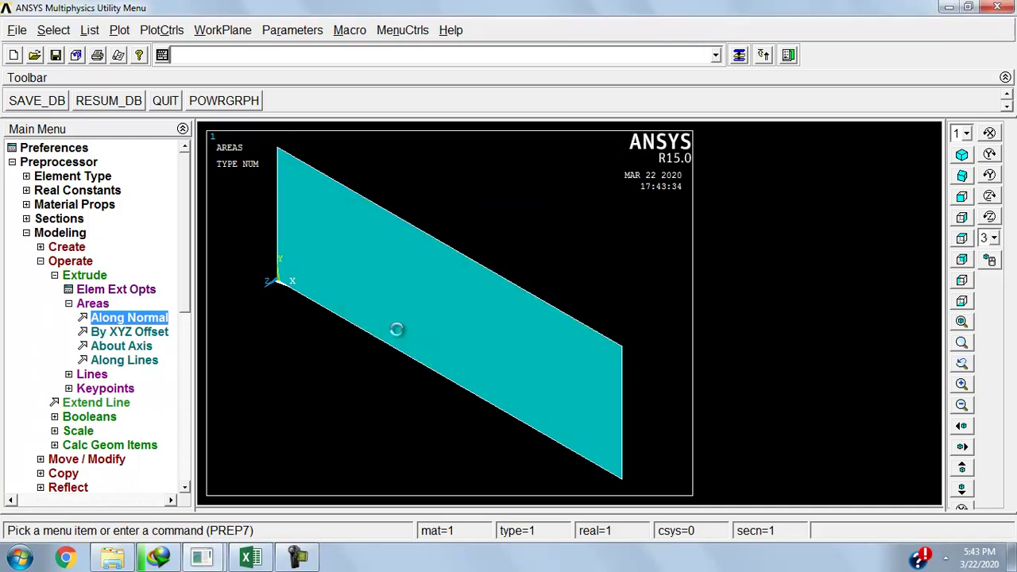
Step: Set the view rotation increment to 1, inspect the brick volume in dynamic mode and return to the front view
{"action": "left_click", "coordinate": [993, 238]}
{"action": "left_click", "coordinate": [993, 270]}
{"action": "left_click", "coordinate": [989, 260]}
{"action": "middle_click_drag", "start_coordinate": [608, 289], "coordinate": [443, 250]}
{"action": "mouse_move", "coordinate": [443, 249]}
{"action": "left_mouse_down"}
{"action": "mouse_move", "coordinate": [421, 271]}
{"action": "mouse_move", "coordinate": [455, 259]}
{"action": "mouse_move", "coordinate": [414, 273]}
{"action": "mouse_move", "coordinate": [406, 289]}
{"action": "left_mouse_up"}
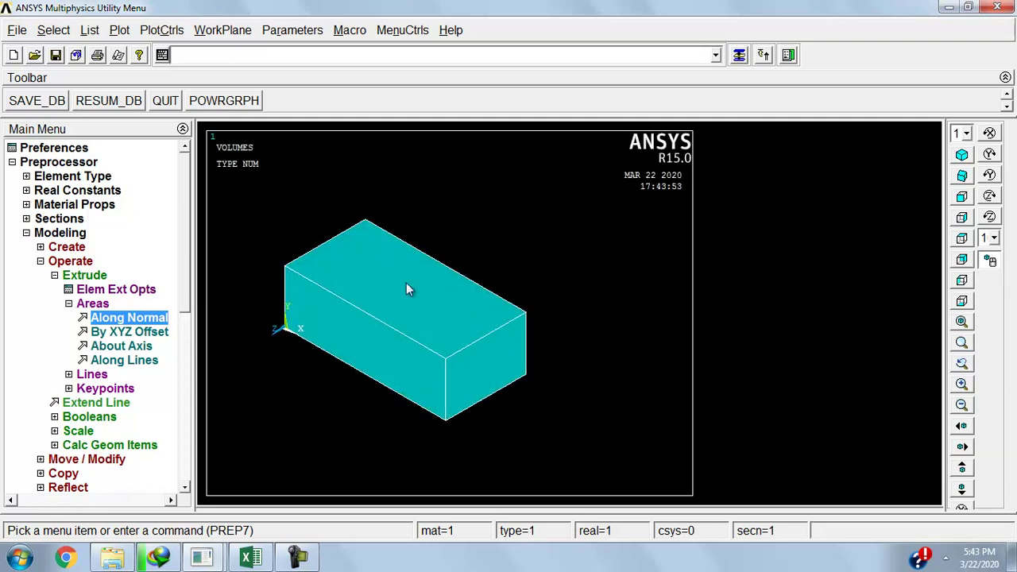
{"action": "left_click", "coordinate": [965, 198]}
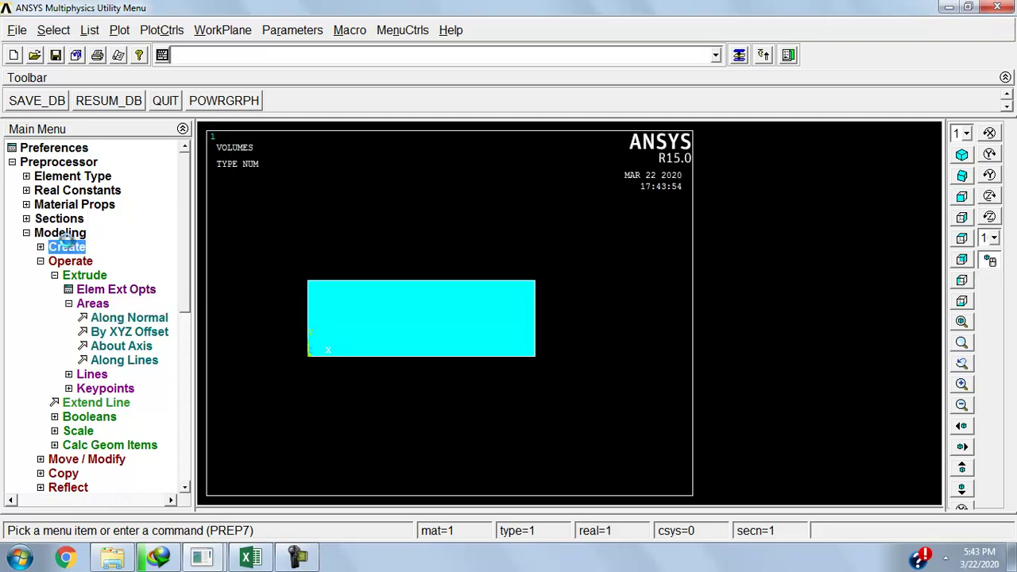
Step: Create keypoints along the brick's top edge at (0, 0.076, 0) and (0.114, 0.076, 0)
{"action": "left_click", "coordinate": [82, 261]}
{"action": "left_click", "coordinate": [125, 290]}
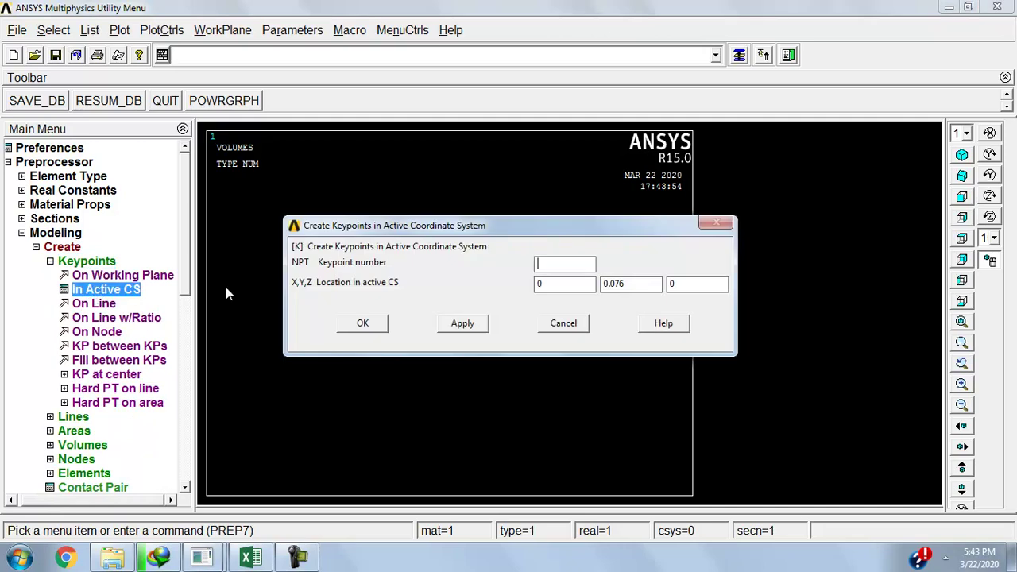
{"action": "left_click_drag", "start_coordinate": [577, 226], "coordinate": [700, 330]}
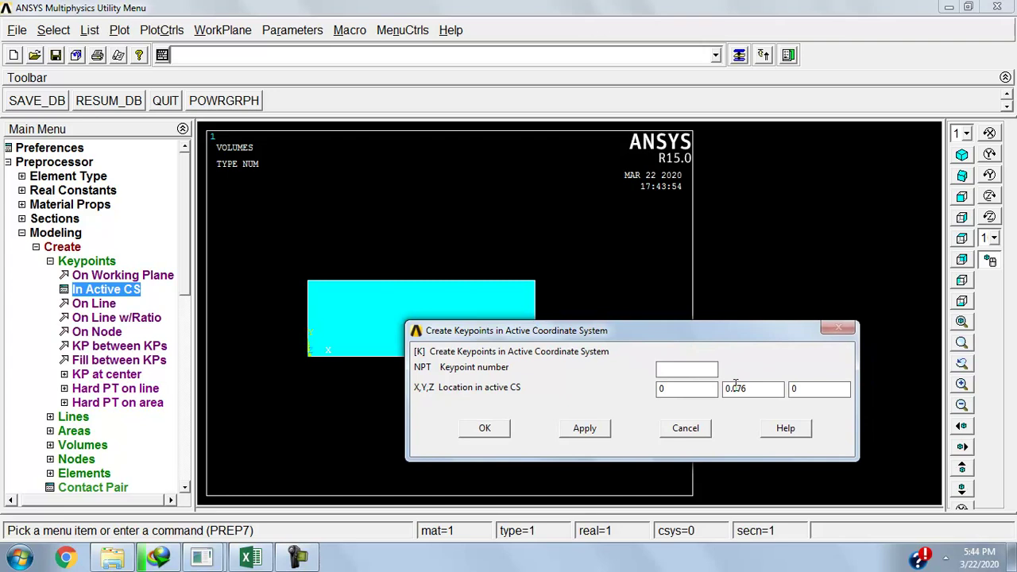
{"action": "left_click", "coordinate": [592, 433]}
{"action": "left_click", "coordinate": [580, 429]}
Step: Calculate 0.076 times 2 in the Windows Calculator to get the height of the second brick course
{"action": "left_click", "coordinate": [20, 558]}
{"action": "left_click", "coordinate": [47, 352]}
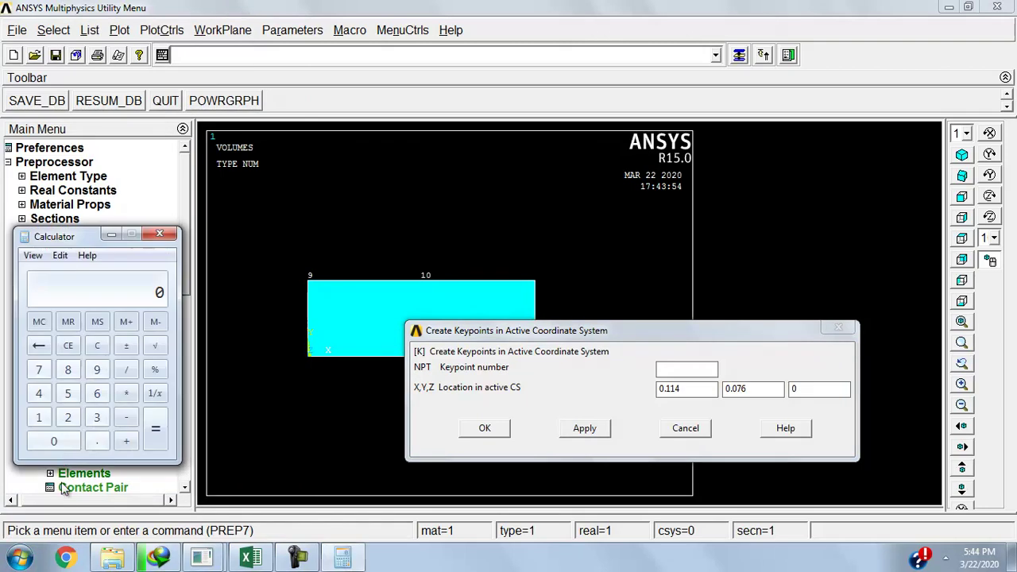
{"action": "left_click", "coordinate": [97, 442]}
{"action": "left_click", "coordinate": [53, 442]}
{"action": "left_click", "coordinate": [39, 369]}
{"action": "left_click", "coordinate": [97, 393]}
{"action": "left_click", "coordinate": [129, 399]}
{"action": "left_click", "coordinate": [68, 417]}
{"action": "left_click", "coordinate": [156, 429]}
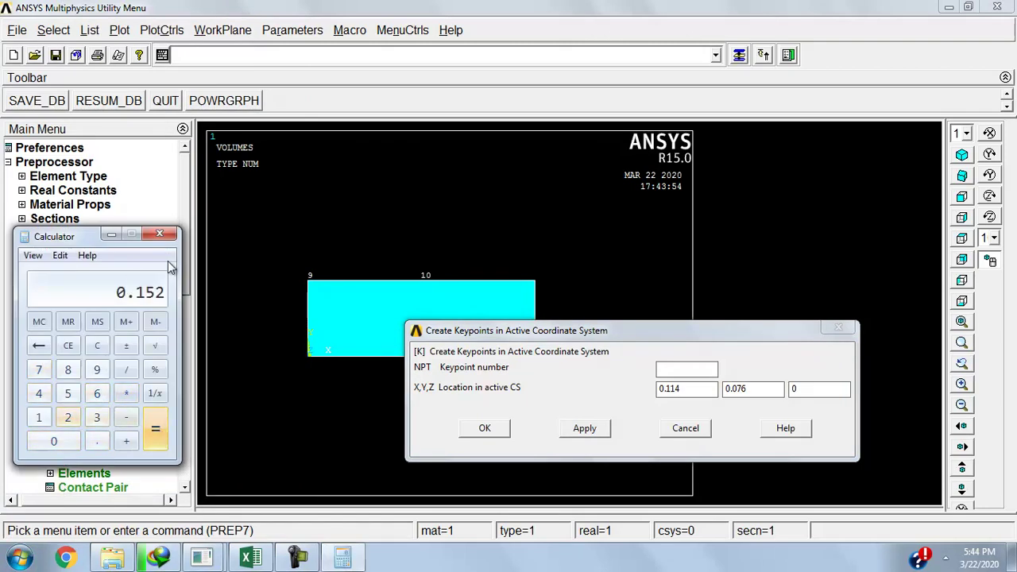
{"action": "left_click", "coordinate": [168, 237]}
Step: Create keypoints in the active coordinate system at (0.114, 0.152, 0) and (0, 0.152, 0)
{"action": "double_click", "coordinate": [735, 391]}
{"action": "type", "text": "0.152"}
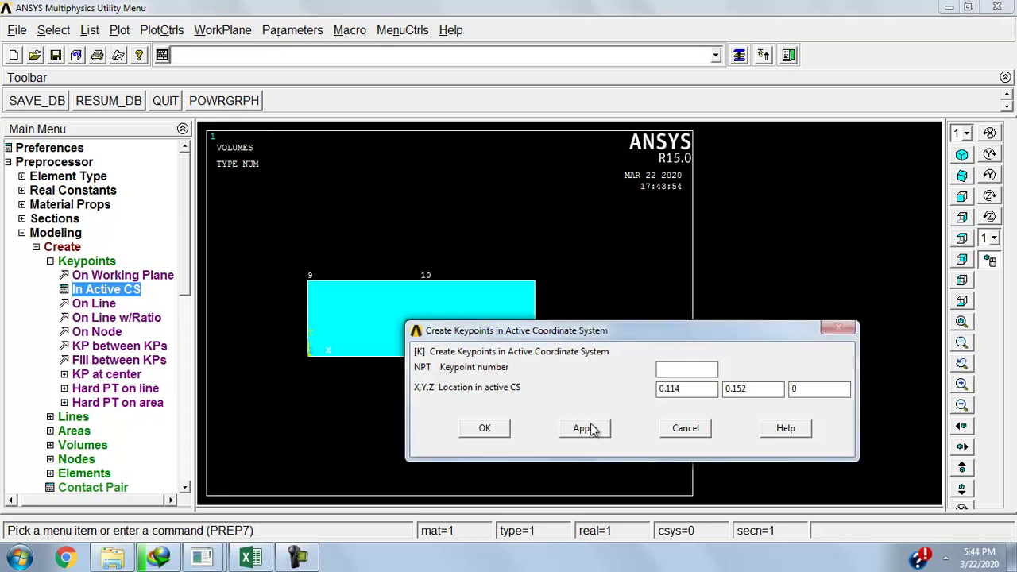
{"action": "left_click", "coordinate": [592, 430]}
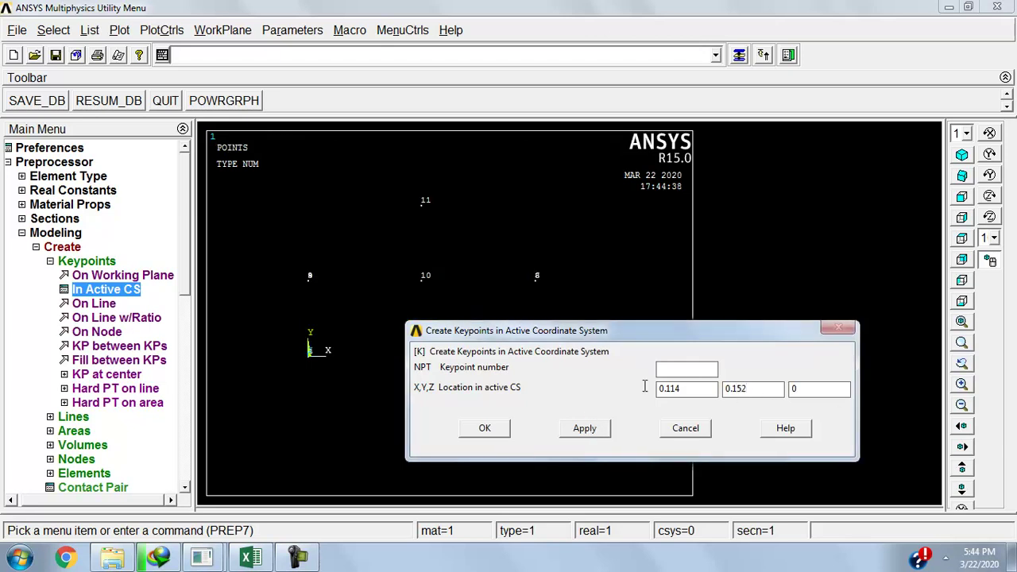
{"action": "left_click_drag", "start_coordinate": [688, 387], "coordinate": [635, 394]}
{"action": "type", "text": "0"}
{"action": "left_click", "coordinate": [479, 430]}
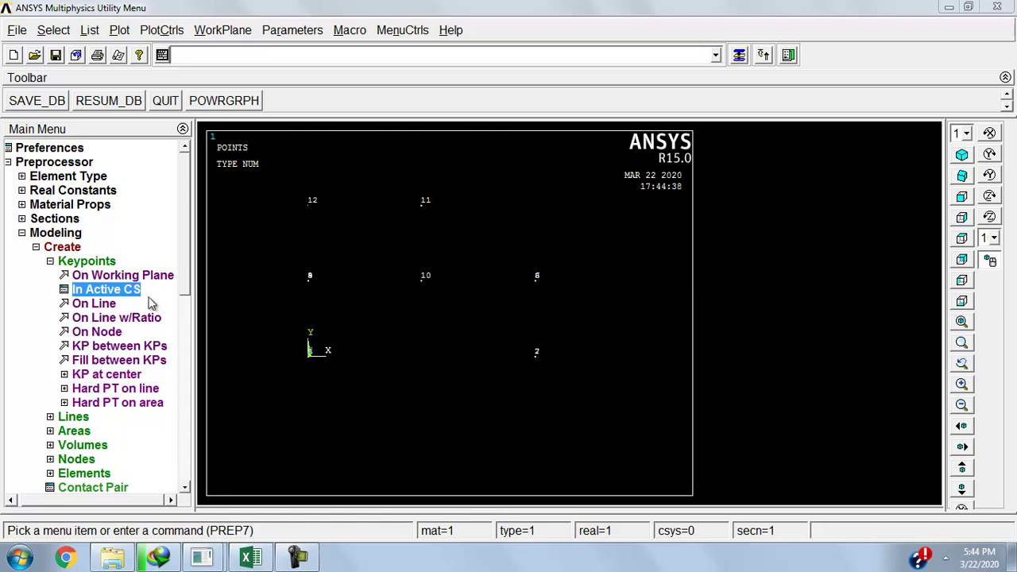
Step: Create the half-brick area above the first brick through keypoints 12, 11, 10 and 9
{"action": "left_click", "coordinate": [50, 261]}
{"action": "left_click", "coordinate": [78, 289]}
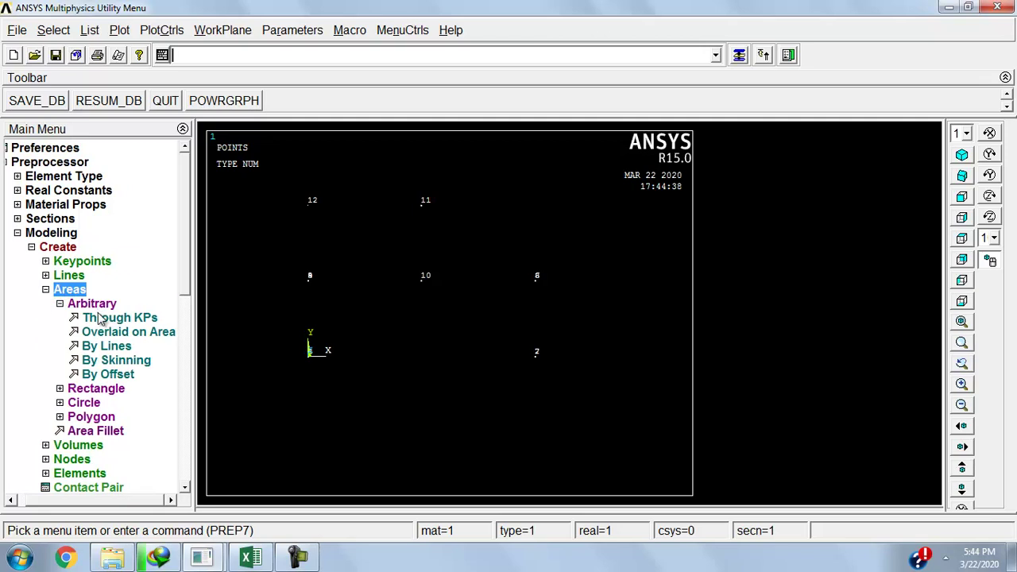
{"action": "left_click", "coordinate": [119, 317]}
{"action": "left_click", "coordinate": [309, 204]}
{"action": "left_click", "coordinate": [421, 205]}
{"action": "left_click", "coordinate": [414, 259]}
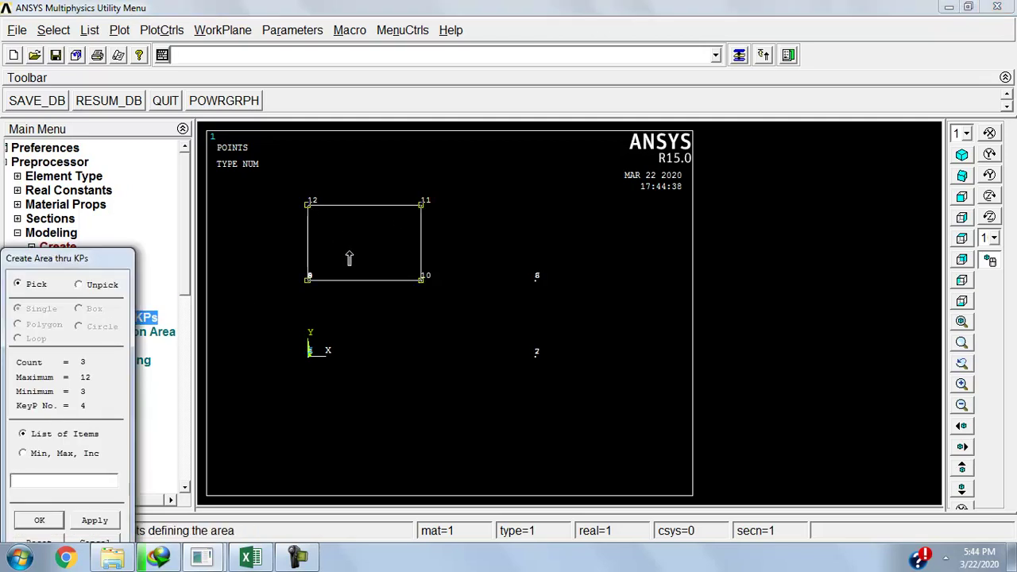
{"action": "left_click", "coordinate": [350, 258]}
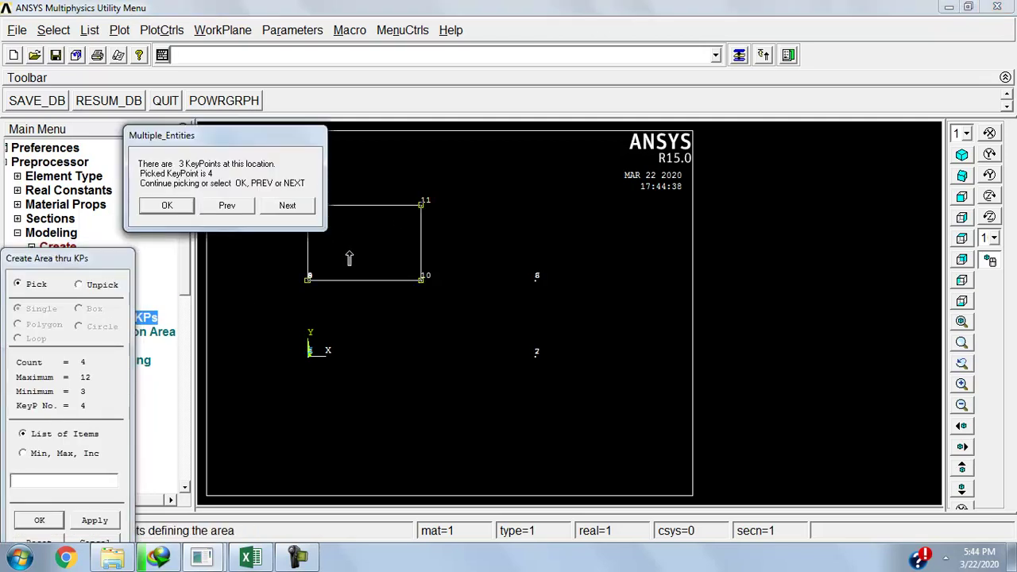
{"action": "left_click", "coordinate": [282, 207]}
{"action": "left_click", "coordinate": [168, 206]}
{"action": "left_click", "coordinate": [40, 522]}
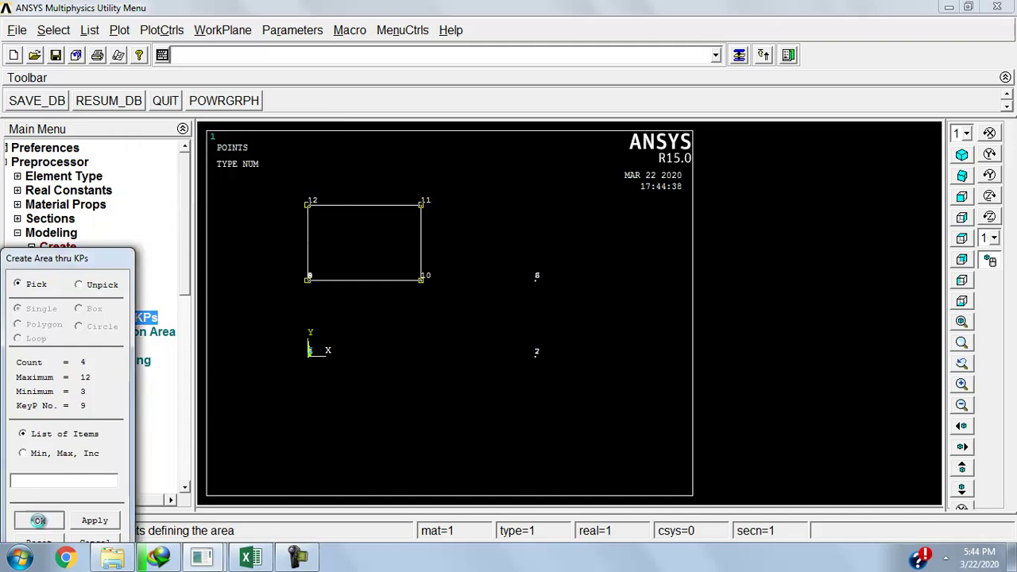
Step: Plot the areas and show them in isometric view
{"action": "left_click", "coordinate": [119, 29]}
{"action": "left_click", "coordinate": [136, 108]}
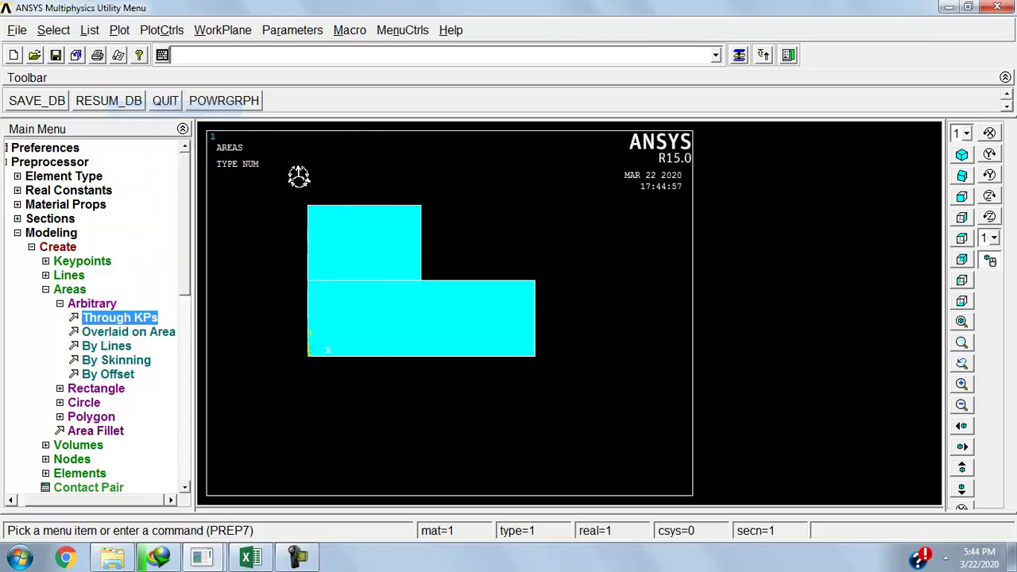
{"action": "left_click", "coordinate": [963, 158]}
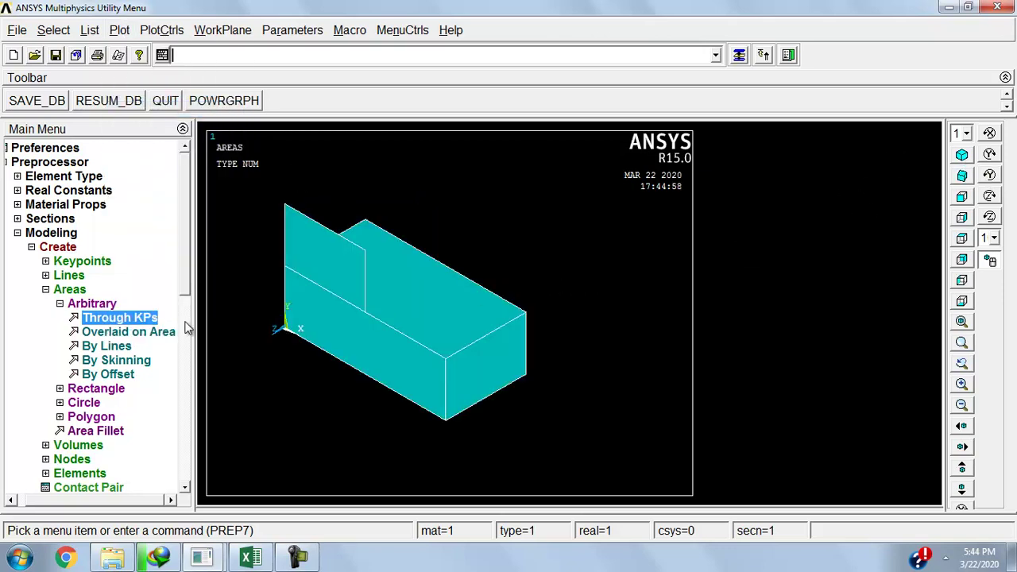
{"action": "left_click", "coordinate": [45, 289]}
{"action": "left_click", "coordinate": [54, 262]}
{"action": "left_click", "coordinate": [54, 262]}
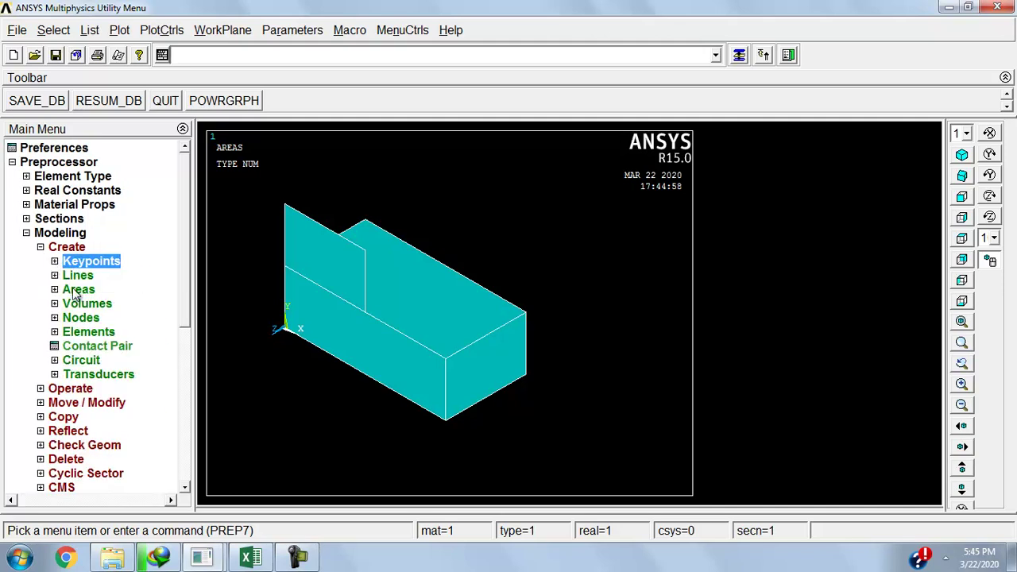
{"action": "left_click", "coordinate": [41, 246]}
{"action": "left_click", "coordinate": [63, 263]}
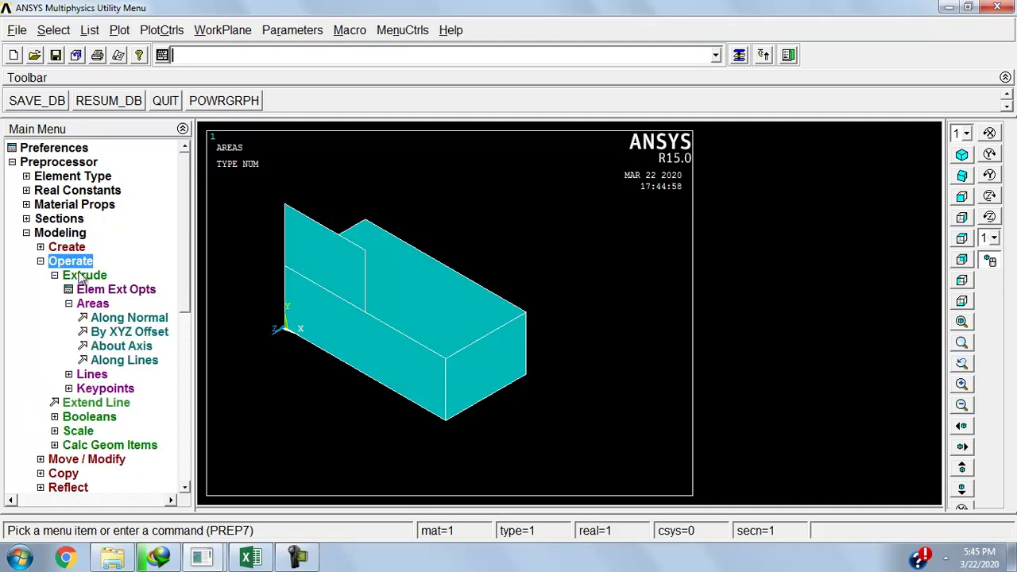
{"action": "left_click", "coordinate": [92, 417]}
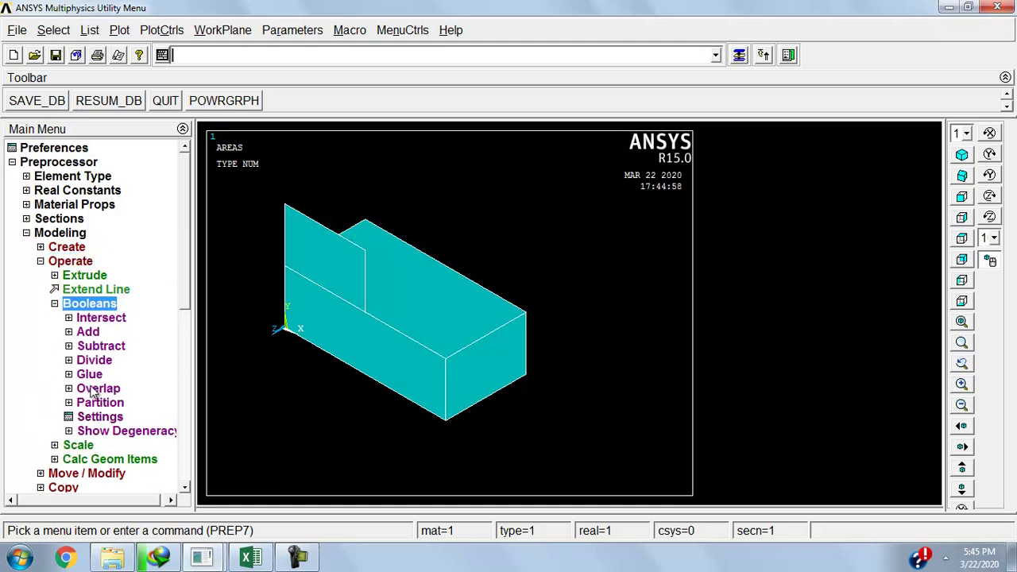
{"action": "left_click", "coordinate": [77, 276]}
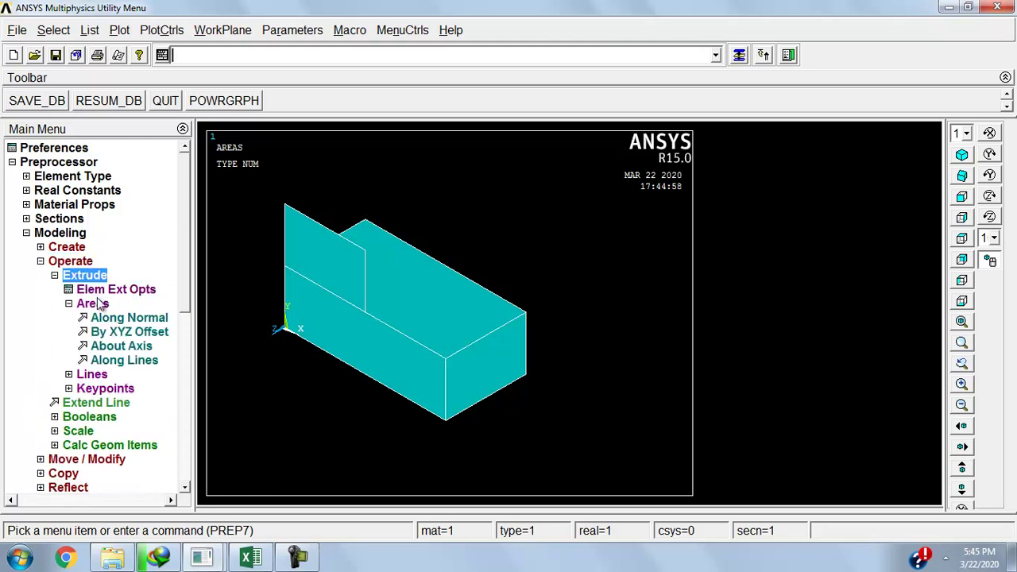
{"action": "left_click", "coordinate": [120, 318]}
{"action": "left_click", "coordinate": [327, 279]}
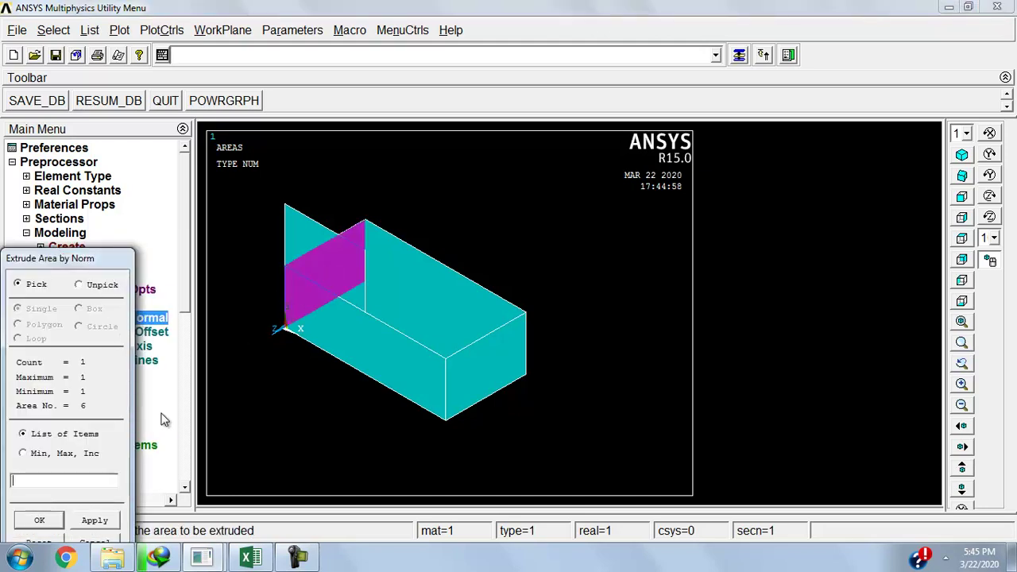
{"action": "left_click", "coordinate": [39, 519]}
Step: Extrude the upper half-brick area along its normal with an extrusion length of 0.114
{"action": "left_click", "coordinate": [123, 318]}
{"action": "left_click", "coordinate": [326, 262]}
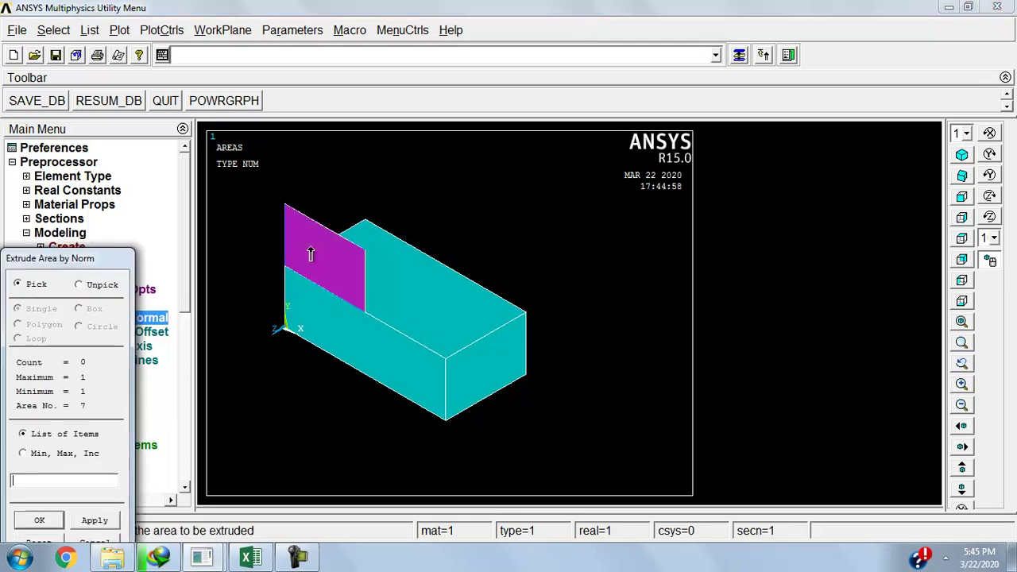
{"action": "left_click", "coordinate": [39, 520]}
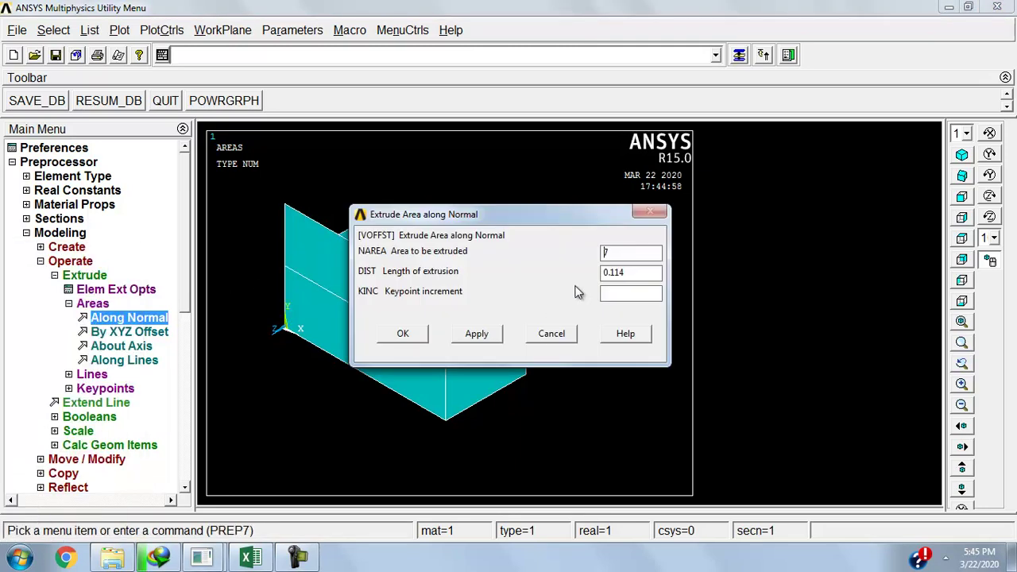
{"action": "left_click", "coordinate": [427, 330]}
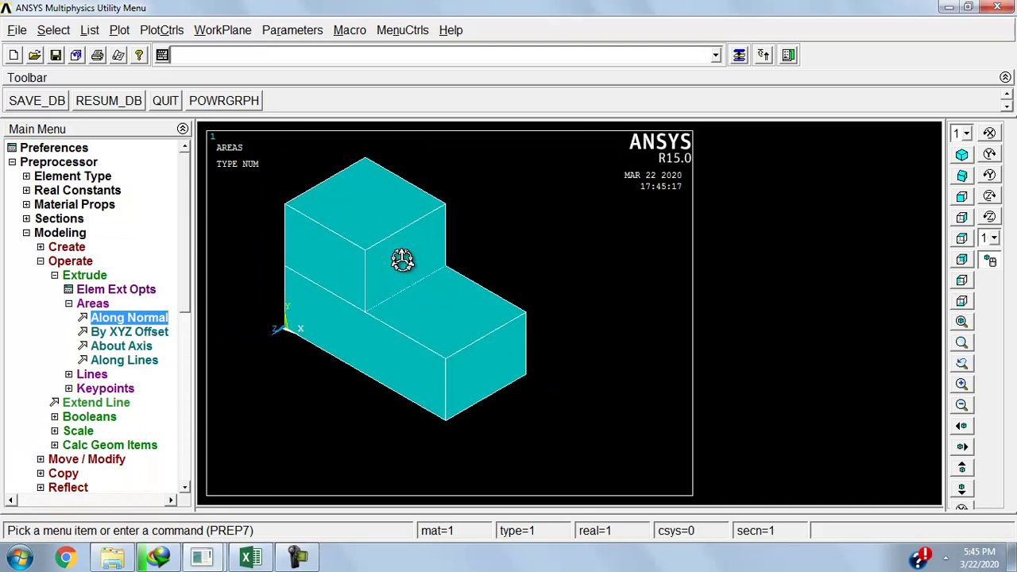
Step: Open the MeshTool and accept global meshing attributes of element type SOLID65, material 1 and real constant set 1
{"action": "left_click", "coordinate": [26, 233]}
{"action": "left_click", "coordinate": [58, 246]}
{"action": "left_click", "coordinate": [75, 274]}
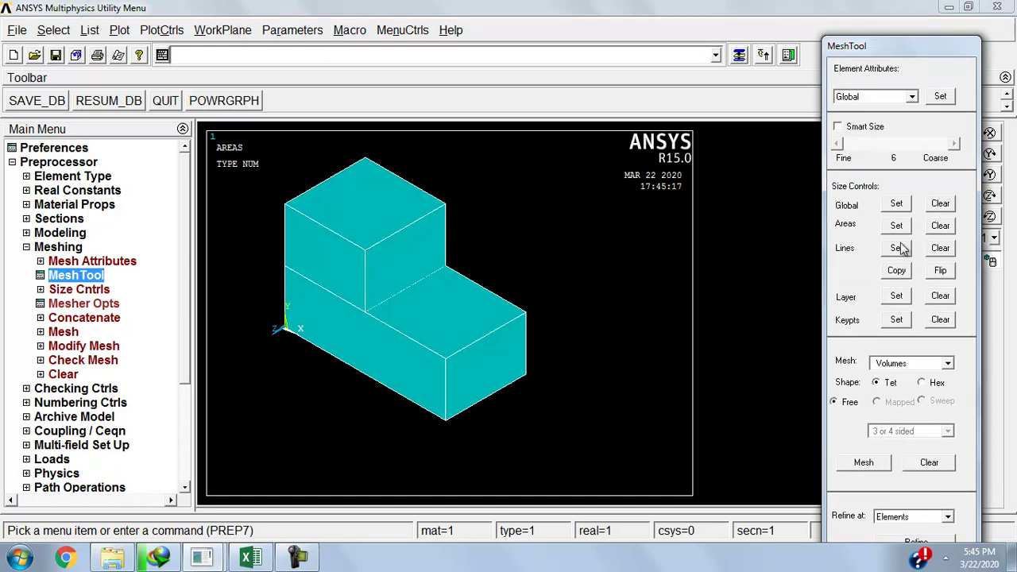
{"action": "left_click", "coordinate": [940, 96]}
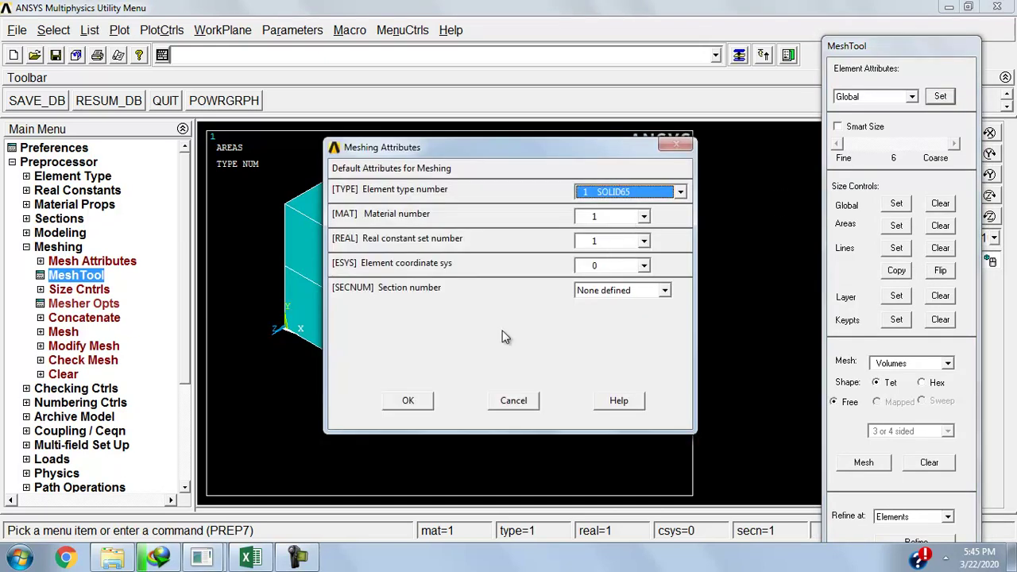
{"action": "left_click", "coordinate": [407, 400]}
Step: Set the number of element divisions to 1 on all lines of both brick volumes using a box selection
{"action": "left_click", "coordinate": [897, 248]}
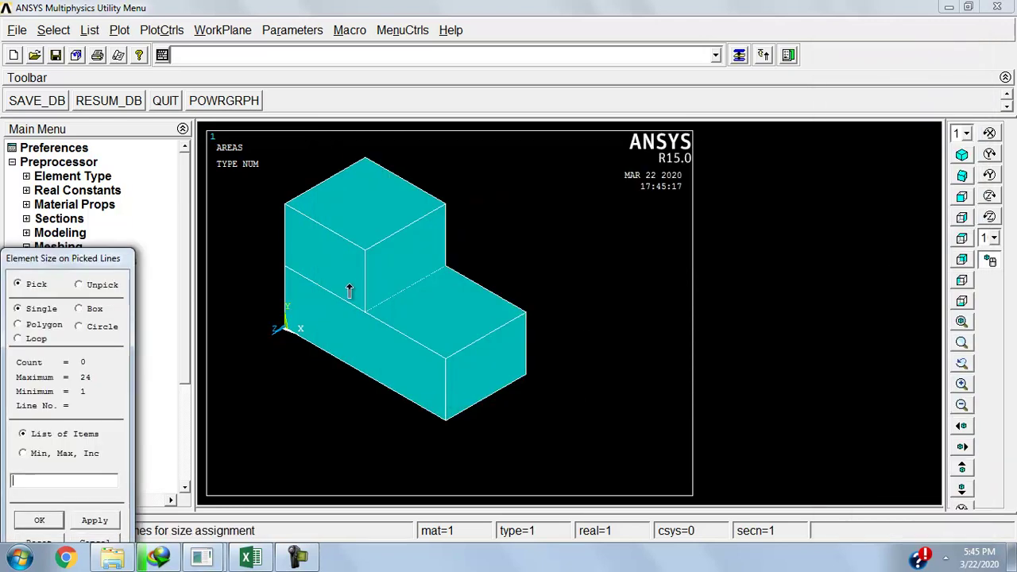
{"action": "left_click", "coordinate": [80, 308]}
{"action": "left_click_drag", "start_coordinate": [260, 147], "coordinate": [565, 445]}
{"action": "left_click", "coordinate": [43, 521]}
{"action": "left_click", "coordinate": [576, 200]}
{"action": "type", "text": "3"}
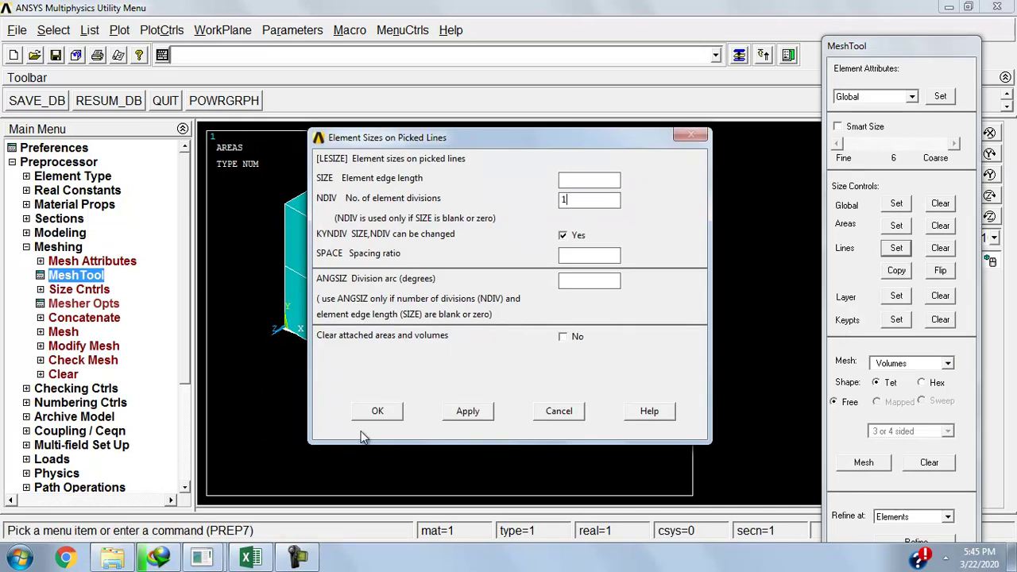
{"action": "left_click", "coordinate": [376, 410]}
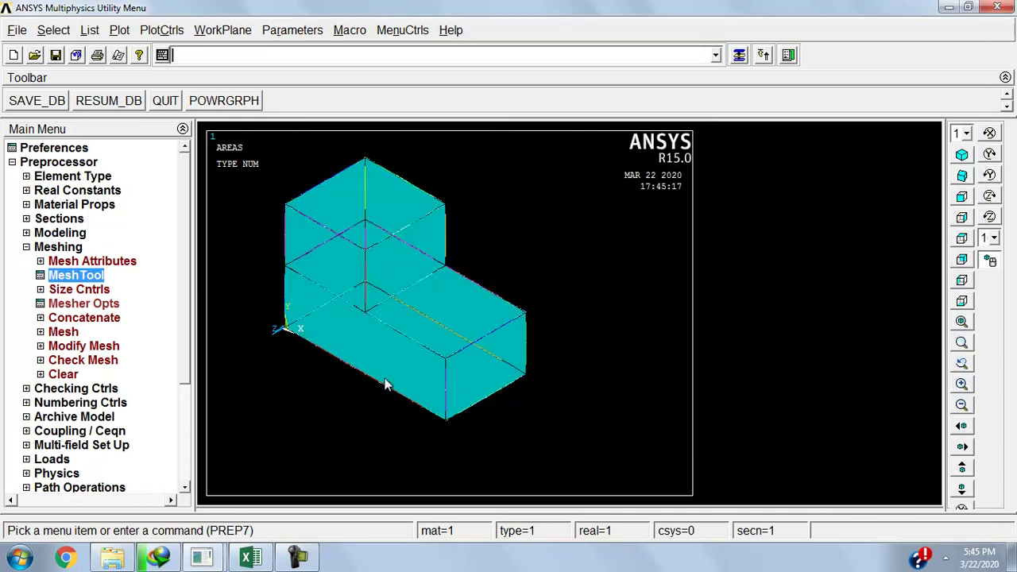
Step: Mesh both brick volumes with hexahedral sweep elements and show the front view
{"action": "left_click", "coordinate": [63, 280]}
{"action": "left_click", "coordinate": [935, 385]}
{"action": "left_click", "coordinate": [936, 403]}
{"action": "left_click", "coordinate": [864, 463]}
{"action": "left_click", "coordinate": [438, 344]}
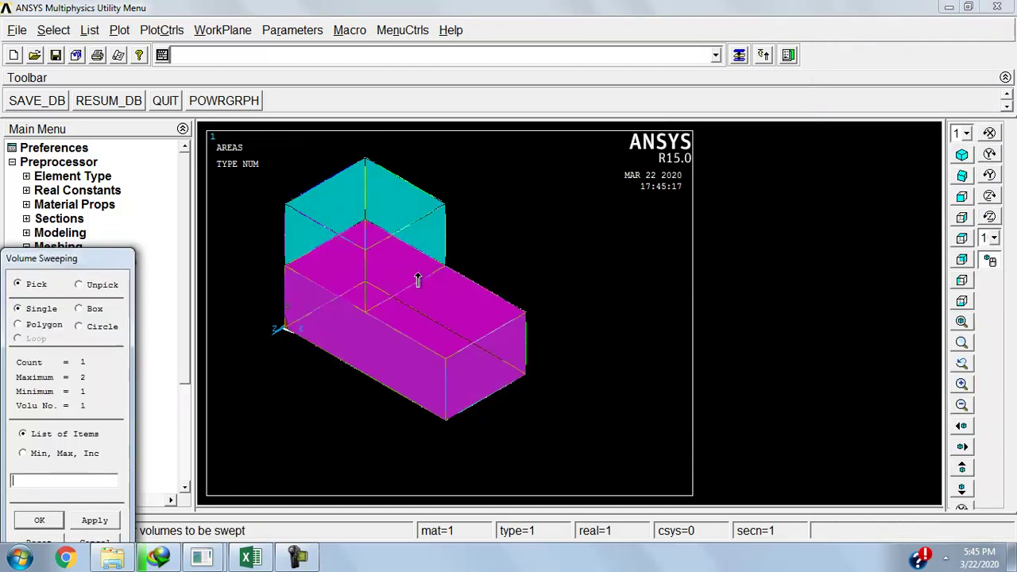
{"action": "left_click", "coordinate": [48, 520]}
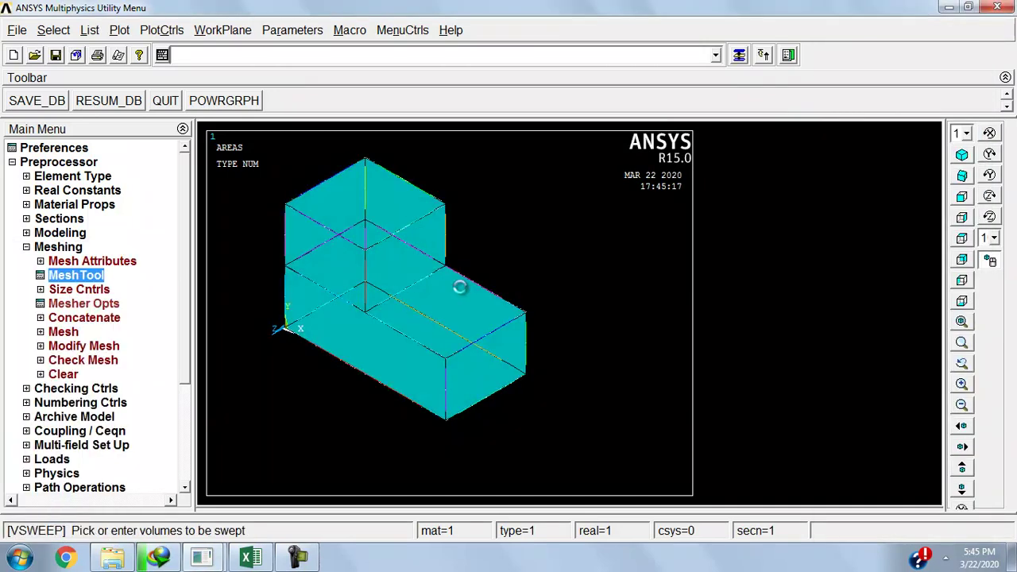
{"action": "left_click", "coordinate": [966, 198]}
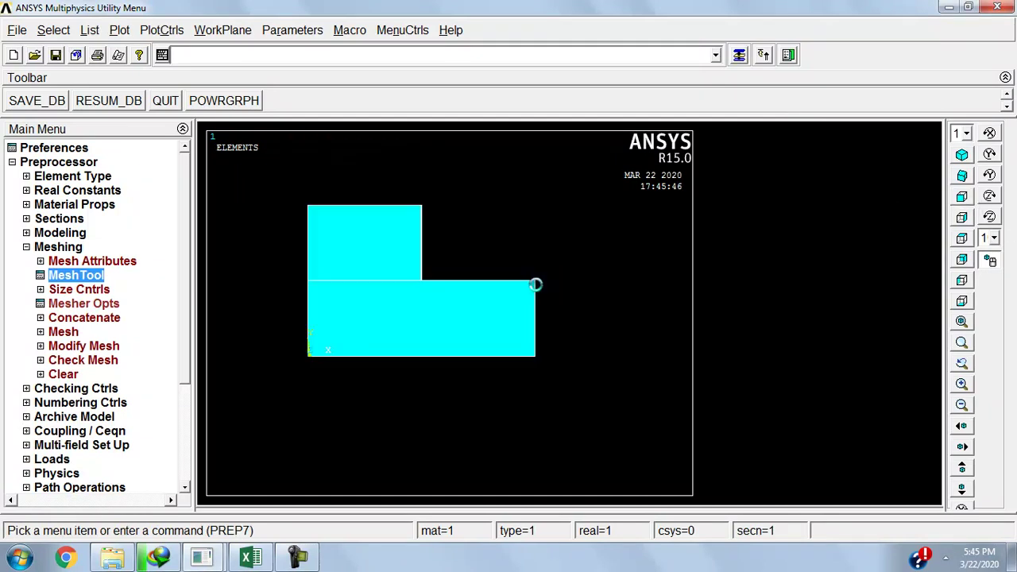
Step: Copy the full brick volume with its mesh into a row of 5 copies at an X-offset of 0.228
{"action": "left_click", "coordinate": [27, 247]}
{"action": "left_click", "coordinate": [26, 233]}
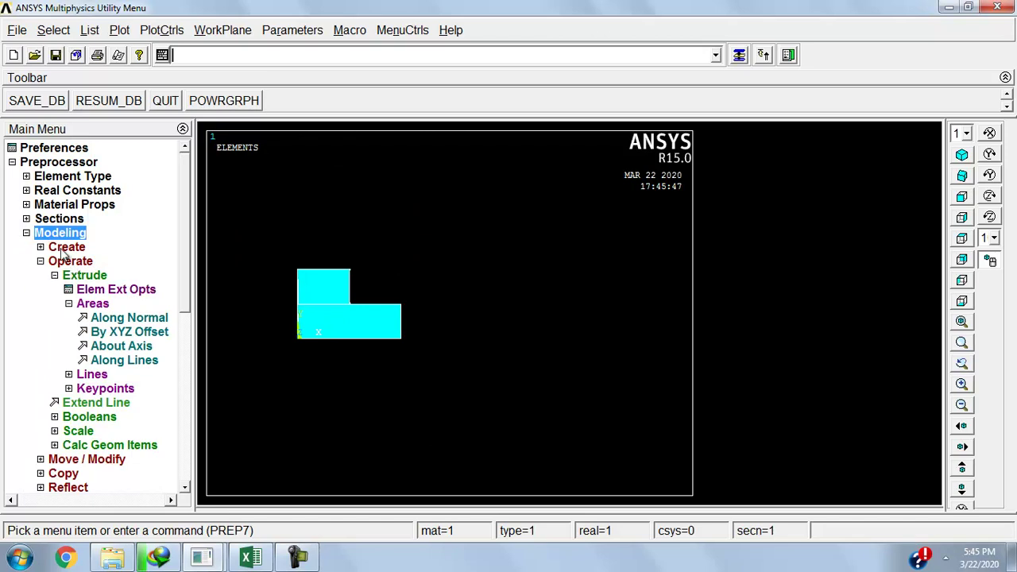
{"action": "left_click", "coordinate": [48, 261]}
{"action": "left_click", "coordinate": [67, 290]}
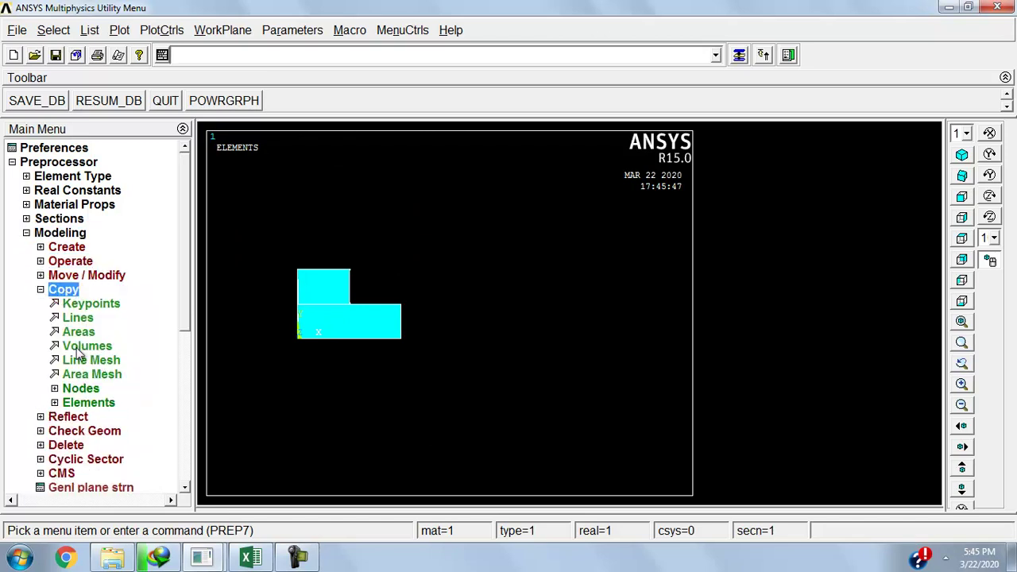
{"action": "left_click", "coordinate": [83, 347]}
{"action": "left_click", "coordinate": [357, 336]}
{"action": "left_click", "coordinate": [37, 520]}
{"action": "left_click", "coordinate": [597, 199]}
{"action": "type", "text": "5"}
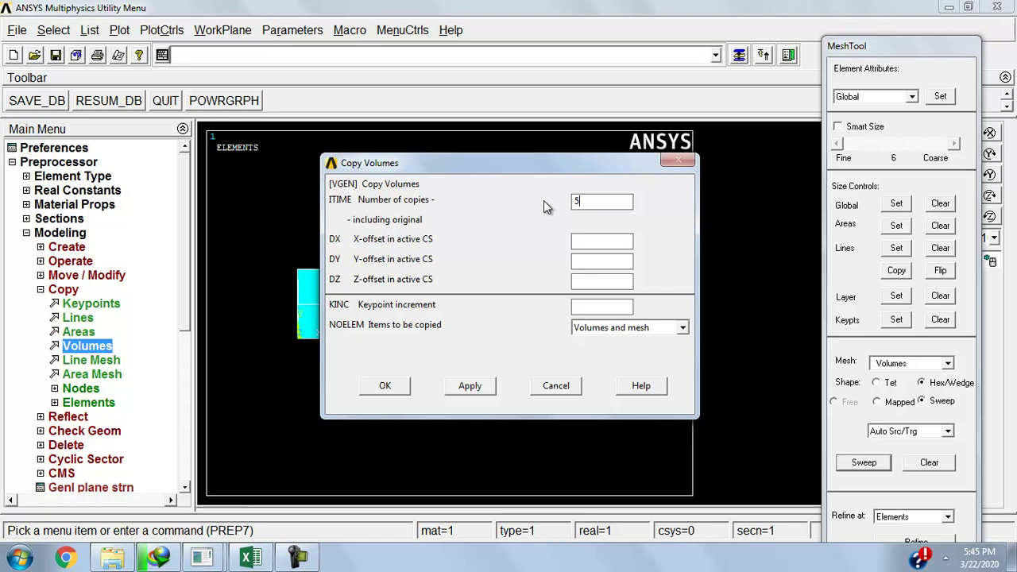
{"action": "left_click", "coordinate": [605, 239]}
{"action": "type", "text": "0.228"}
{"action": "left_click_drag", "start_coordinate": [585, 167], "coordinate": [780, 169]}
{"action": "left_click", "coordinate": [595, 388]}
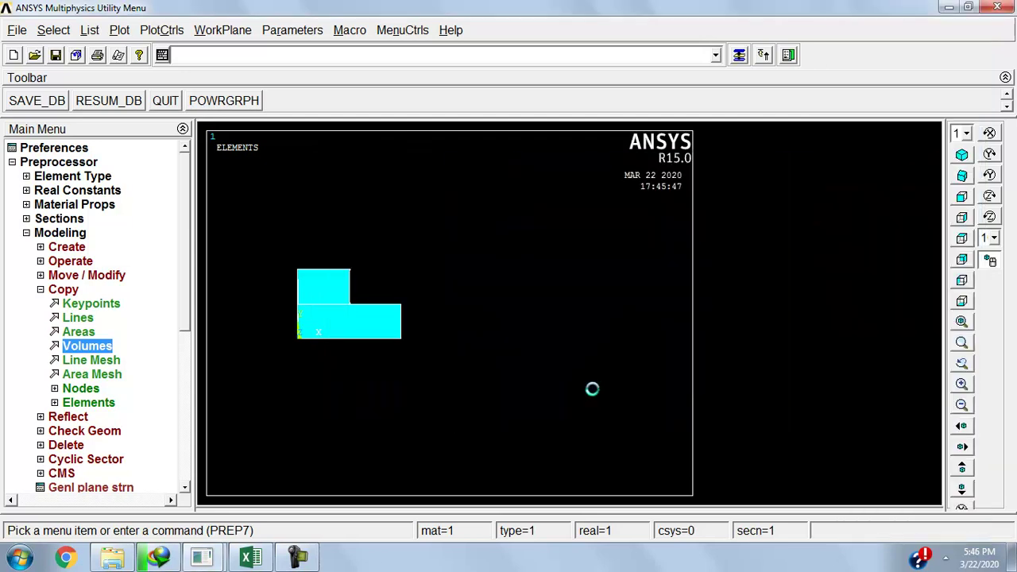
Step: Copy the first bottom-row brick beside the half brick in the second course, using 2 copies offset half a brick in X and one brick height in Y
{"action": "middle_click_drag", "start_coordinate": [390, 350], "coordinate": [413, 336], "text": "ctrl"}
{"action": "left_click", "coordinate": [84, 347]}
{"action": "left_click", "coordinate": [268, 352]}
{"action": "left_click", "coordinate": [36, 520]}
{"action": "left_click_drag", "start_coordinate": [509, 173], "coordinate": [683, 173]}
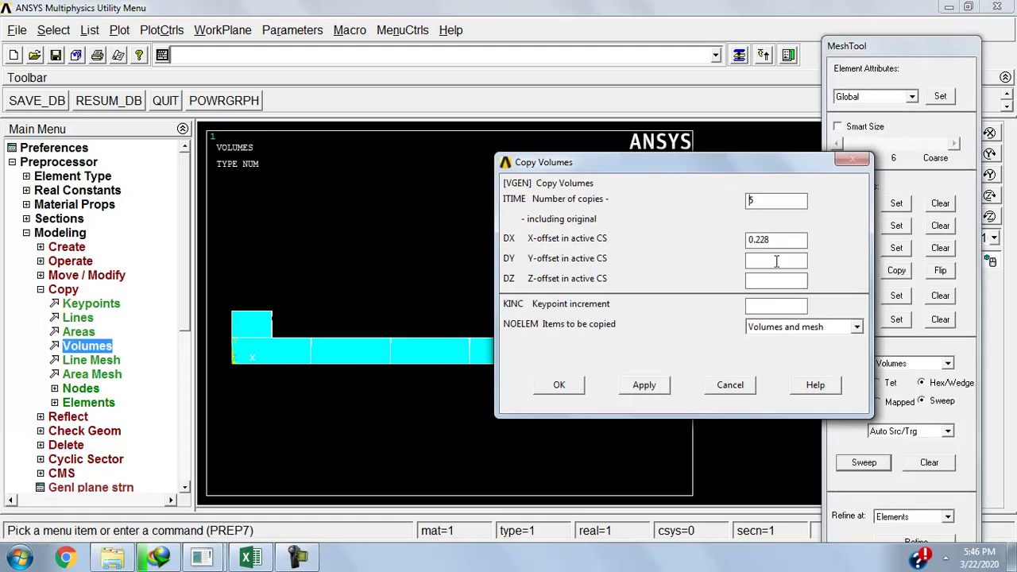
{"action": "left_click_drag", "start_coordinate": [756, 239], "coordinate": [818, 242]}
{"action": "type", "text": ".11"}
{"action": "double_click", "coordinate": [750, 204]}
{"action": "type", "text": "2"}
{"action": "left_click", "coordinate": [560, 387]}
{"action": "left_click", "coordinate": [86, 347]}
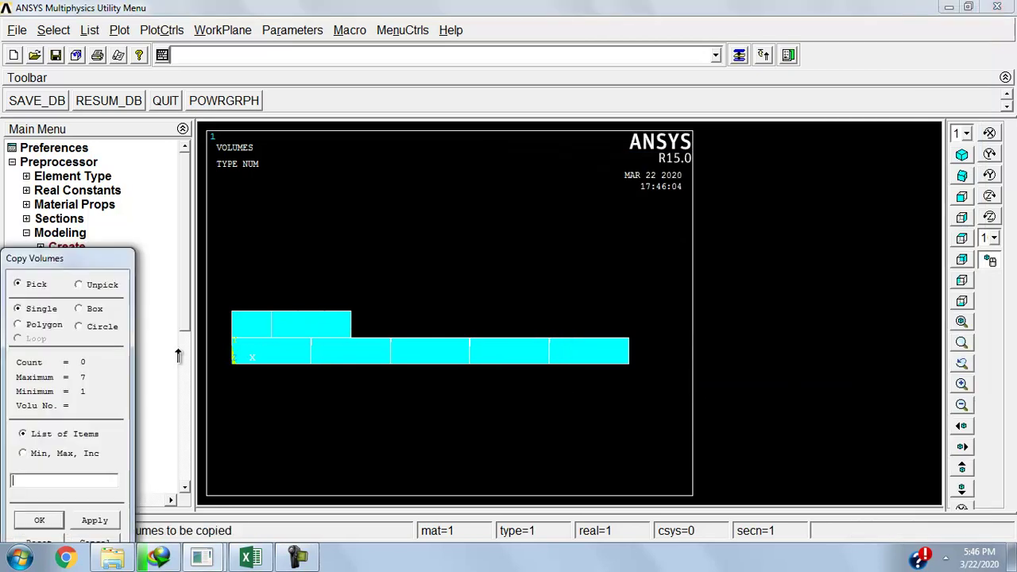
{"action": "left_click", "coordinate": [311, 332]}
{"action": "left_click", "coordinate": [396, 363]}
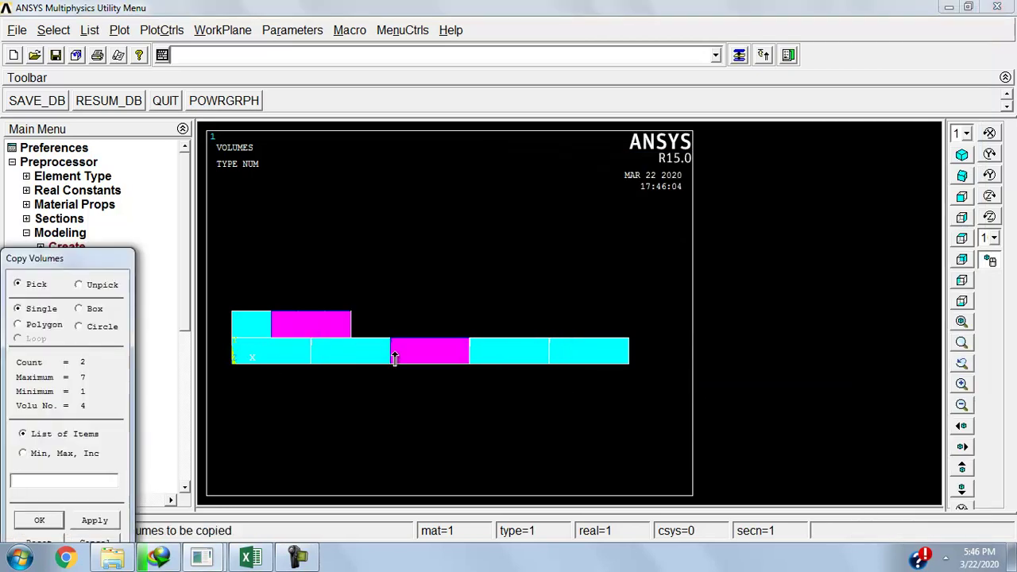
{"action": "left_click", "coordinate": [118, 538]}
Step: Copy the full brick in the second course with its mesh into a row of 4 copies spaced one brick length along X
{"action": "left_click", "coordinate": [101, 349]}
{"action": "left_click", "coordinate": [314, 321]}
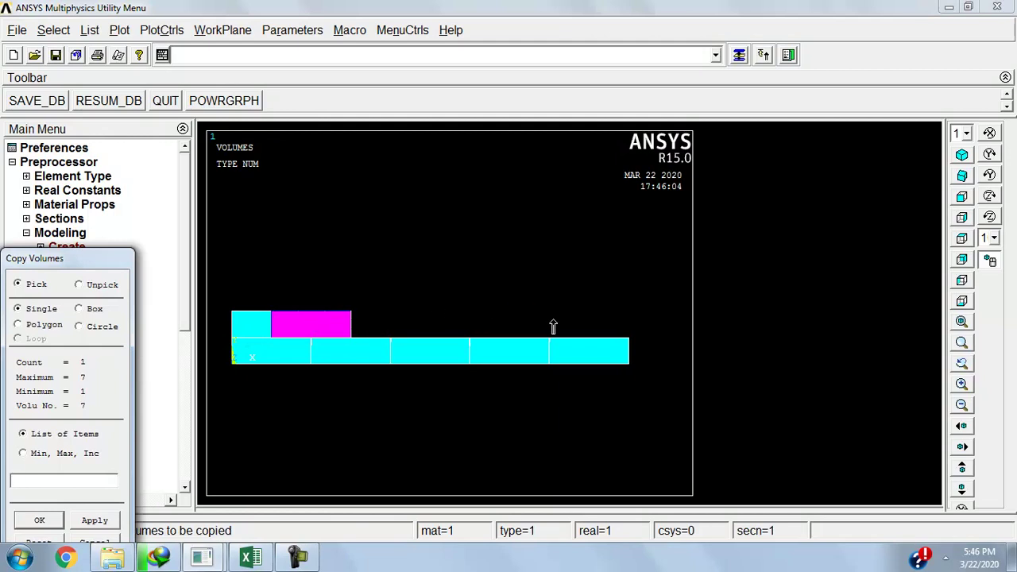
{"action": "left_click", "coordinate": [40, 520]}
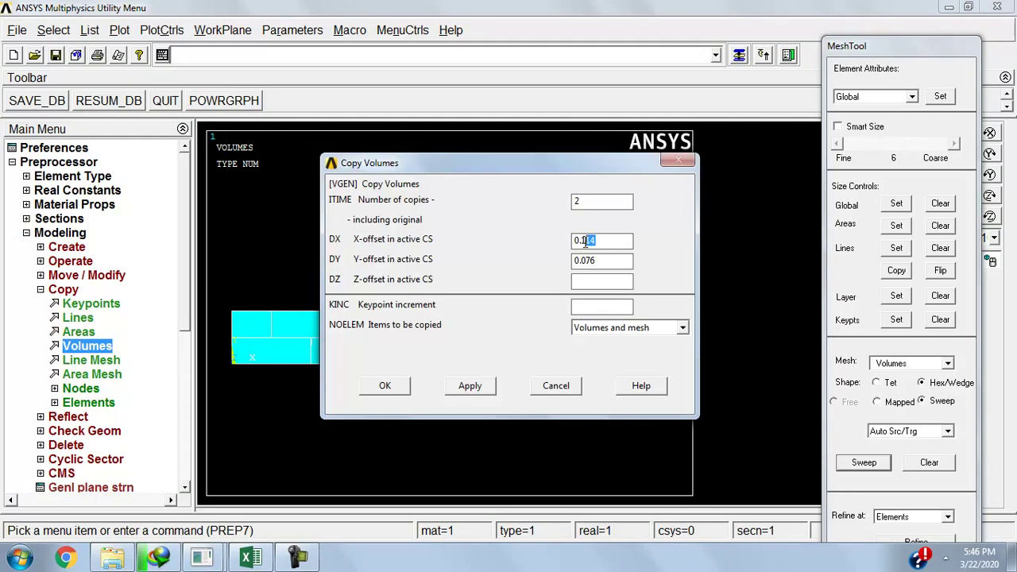
{"action": "key", "text": "Tab"}
{"action": "key", "text": "BackSpace"}
{"action": "type", "text": "4"}
{"action": "left_click", "coordinate": [385, 375]}
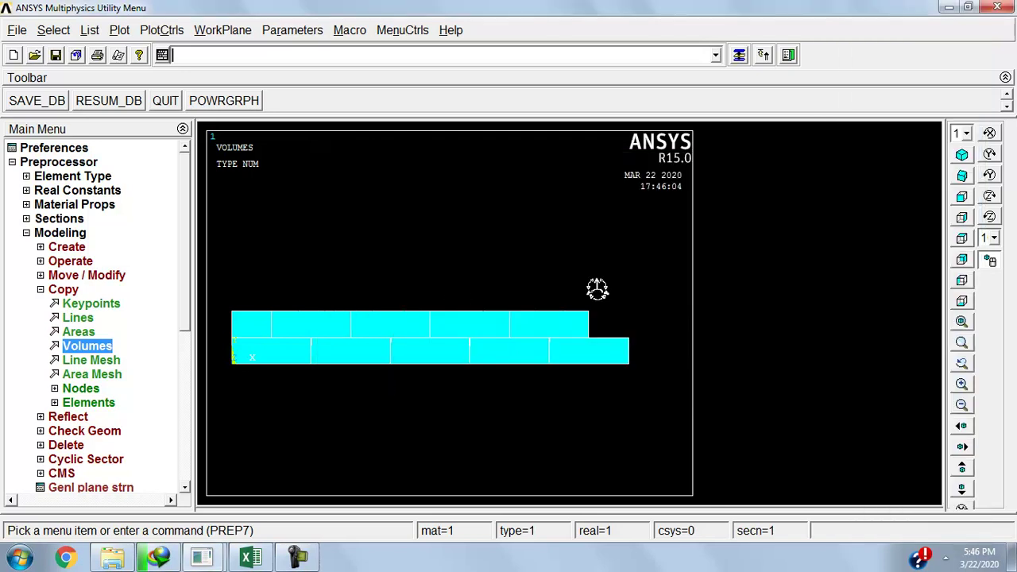
Step: Select the half brick at the start of the second course for copying and set the number of copies to 2
{"action": "left_click", "coordinate": [73, 348]}
{"action": "left_click", "coordinate": [248, 330]}
{"action": "left_click", "coordinate": [39, 519]}
{"action": "left_click_drag", "start_coordinate": [470, 166], "coordinate": [571, 166]}
{"action": "double_click", "coordinate": [715, 235]}
{"action": "key", "text": "BackSpace"}
{"action": "type", "text": "2"}
{"action": "left_click_drag", "start_coordinate": [601, 165], "coordinate": [865, 170]}
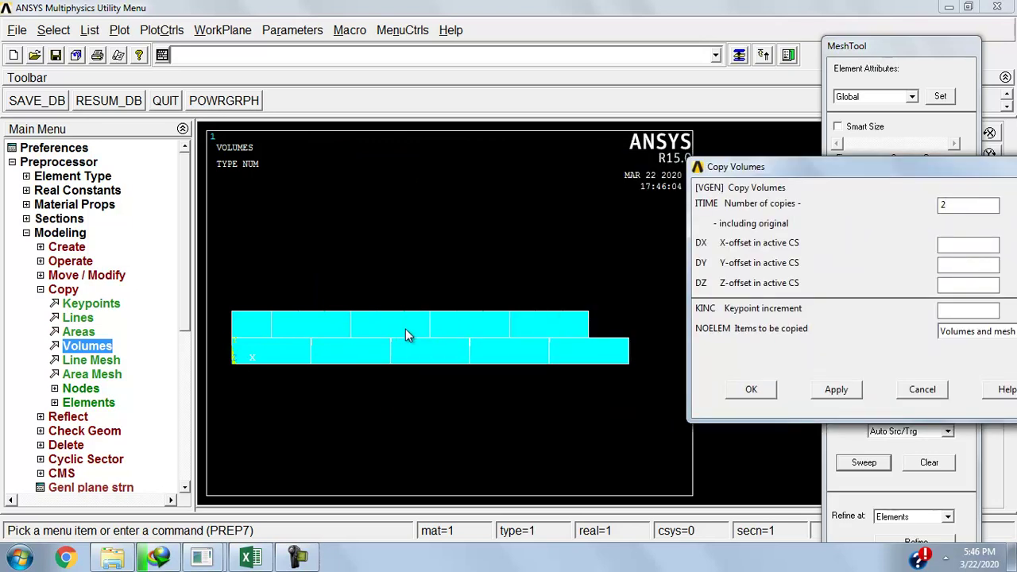
Step: Calculate the half brick's X-offset in the Calculator as 0.228 × 4 + 0.114
{"action": "left_click", "coordinate": [19, 557]}
{"action": "left_click", "coordinate": [72, 355]}
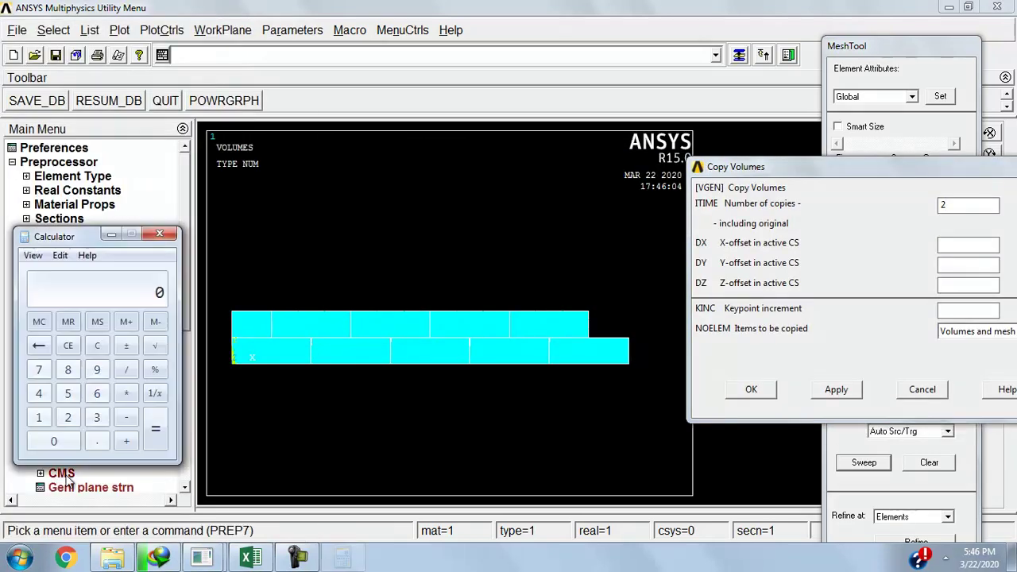
{"action": "left_click", "coordinate": [97, 442]}
{"action": "double_click", "coordinate": [69, 417]}
{"action": "left_click", "coordinate": [68, 369]}
{"action": "left_click", "coordinate": [125, 394]}
{"action": "left_click", "coordinate": [39, 395]}
{"action": "left_click", "coordinate": [126, 442]}
{"action": "left_click", "coordinate": [78, 442]}
{"action": "left_click", "coordinate": [97, 442]}
{"action": "double_click", "coordinate": [38, 417]}
{"action": "left_click", "coordinate": [38, 393]}
{"action": "left_click", "coordinate": [156, 435]}
{"action": "left_click", "coordinate": [160, 234]}
Step: Copy the half brick to the open end of the second course with an X-offset of 1.026
{"action": "left_click", "coordinate": [944, 246]}
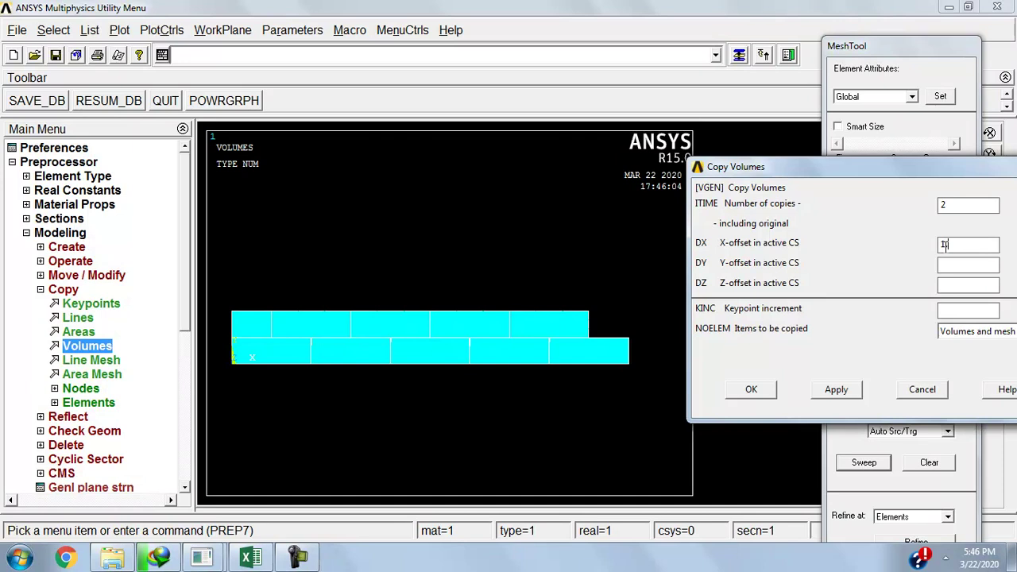
{"action": "type", "text": "1.026"}
{"action": "left_click", "coordinate": [751, 390]}
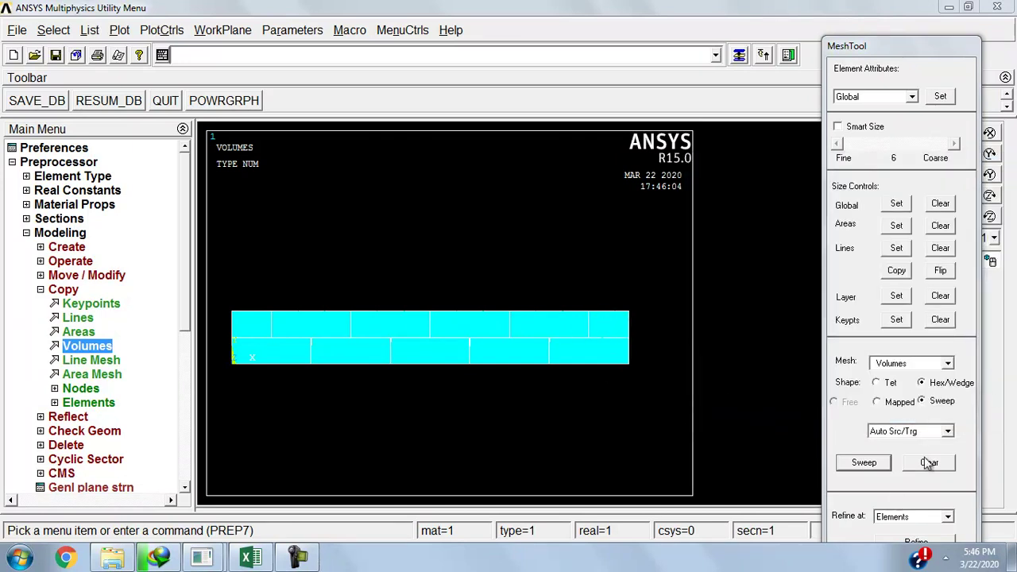
Step: Copy all volumes of both courses with their mesh upward into 5 copies, offset two brick heights in Y with no X-offset
{"action": "left_click_drag", "start_coordinate": [923, 44], "coordinate": [926, 22]}
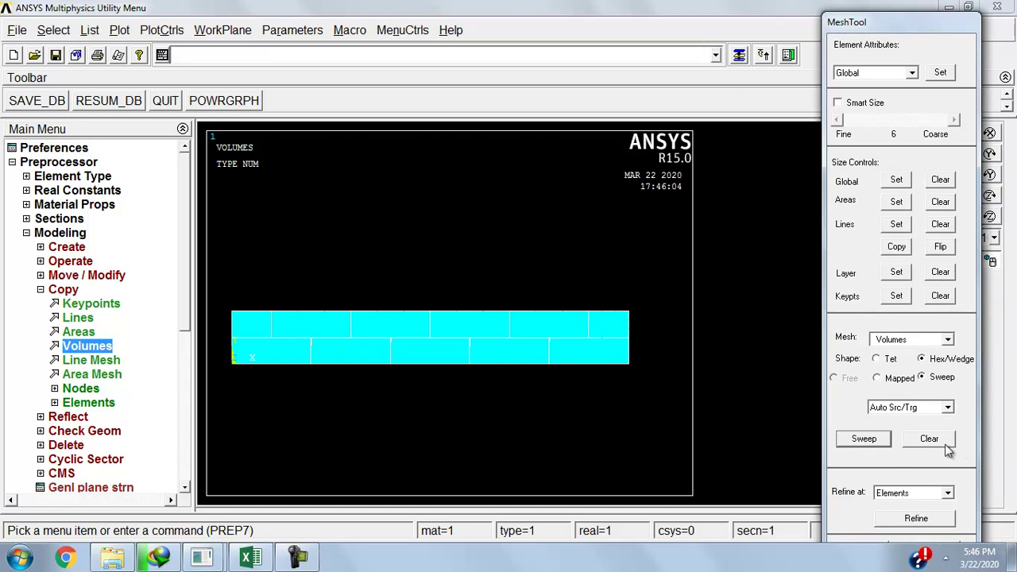
{"action": "double_click", "coordinate": [52, 290]}
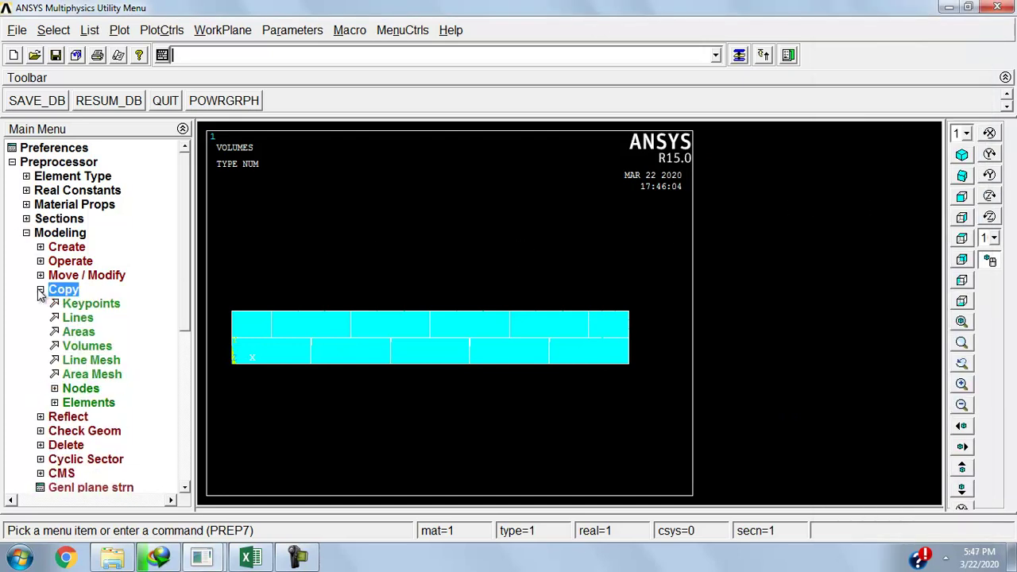
{"action": "left_click", "coordinate": [89, 347]}
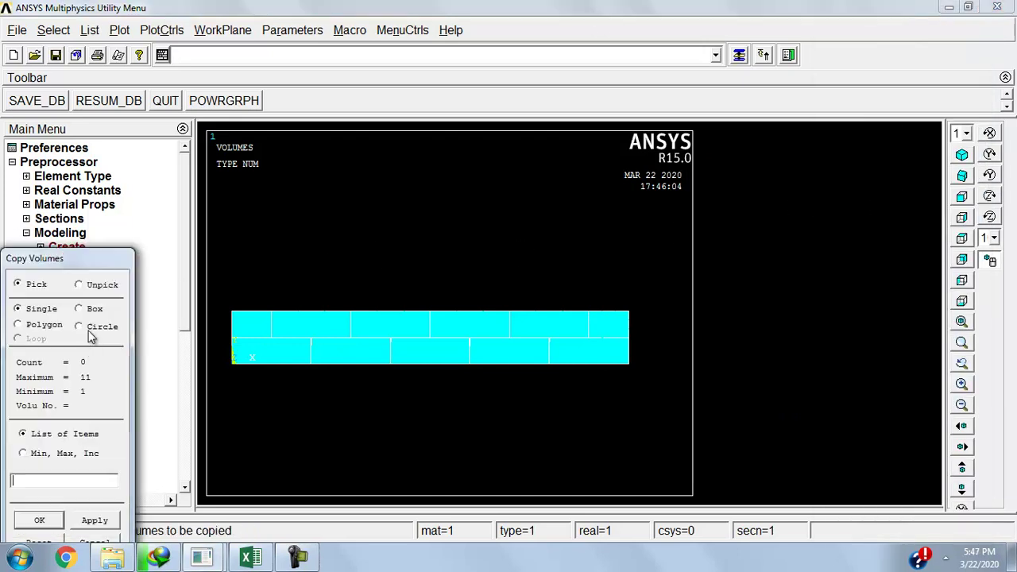
{"action": "left_click", "coordinate": [80, 310]}
{"action": "left_click_drag", "start_coordinate": [223, 292], "coordinate": [647, 401]}
{"action": "left_click", "coordinate": [40, 519]}
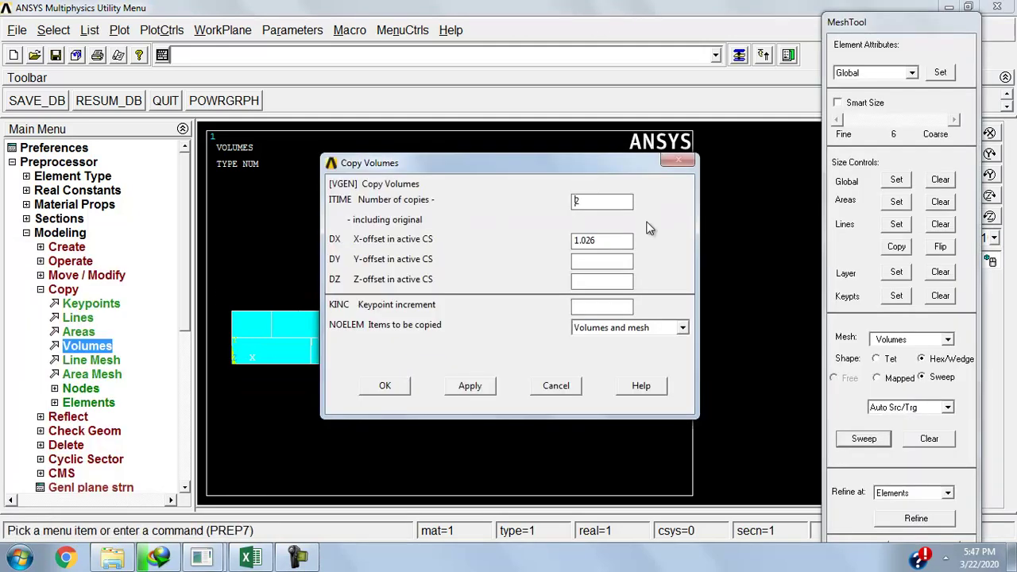
{"action": "left_click_drag", "start_coordinate": [616, 241], "coordinate": [447, 248]}
{"action": "key", "text": "Delete"}
{"action": "type", "text": "5"}
{"action": "left_click", "coordinate": [601, 261]}
{"action": "left_click", "coordinate": [384, 385]}
{"action": "scroll", "coordinate": [477, 294], "scroll_direction": "up", "scroll_amount": 3}
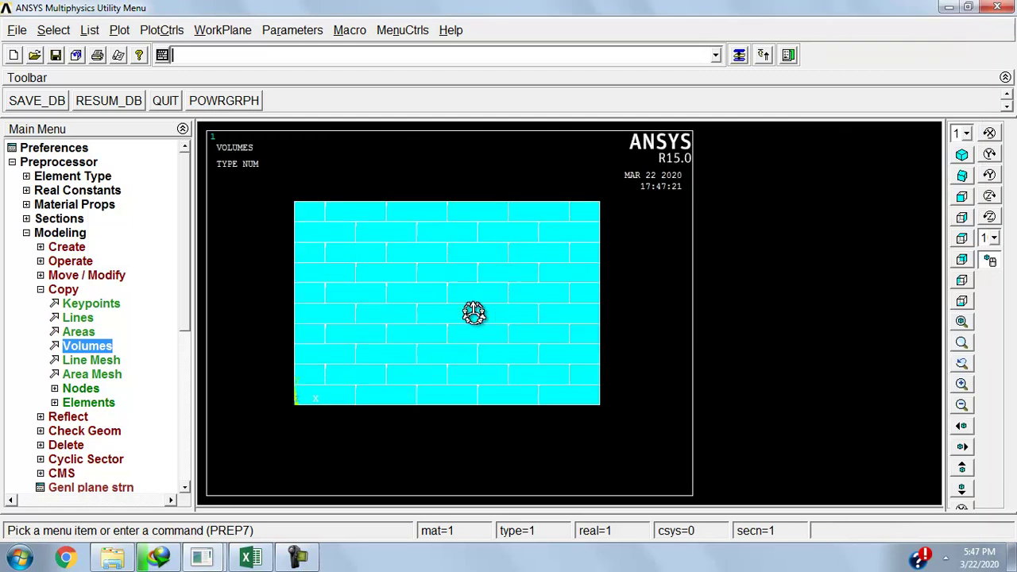
{"action": "scroll", "coordinate": [480, 296], "scroll_direction": "down", "scroll_amount": 2}
{"action": "right_click_drag", "start_coordinate": [483, 297], "coordinate": [433, 328], "text": "ctrl"}
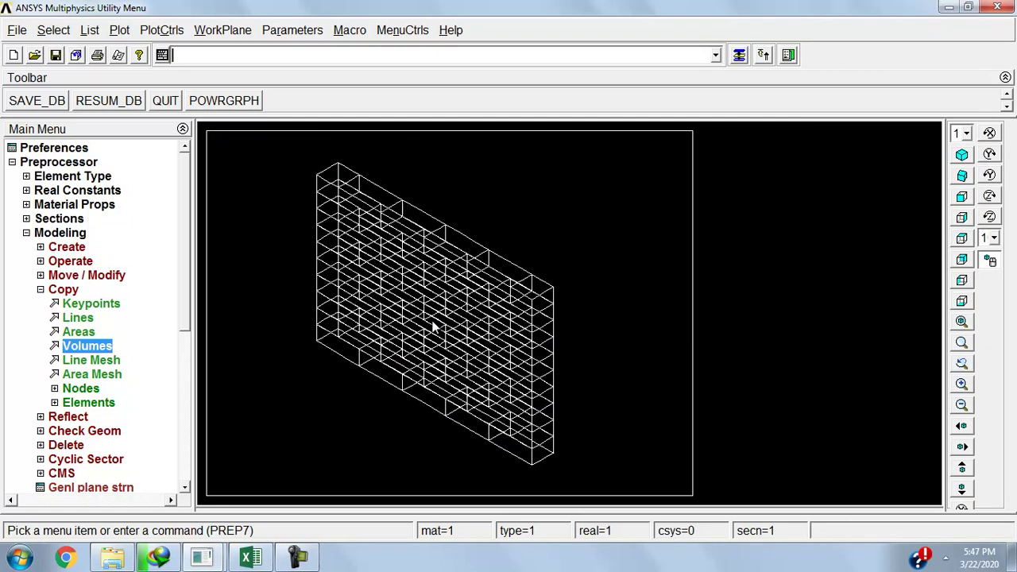
{"action": "left_click", "coordinate": [17, 29]}
{"action": "left_click", "coordinate": [36, 187]}
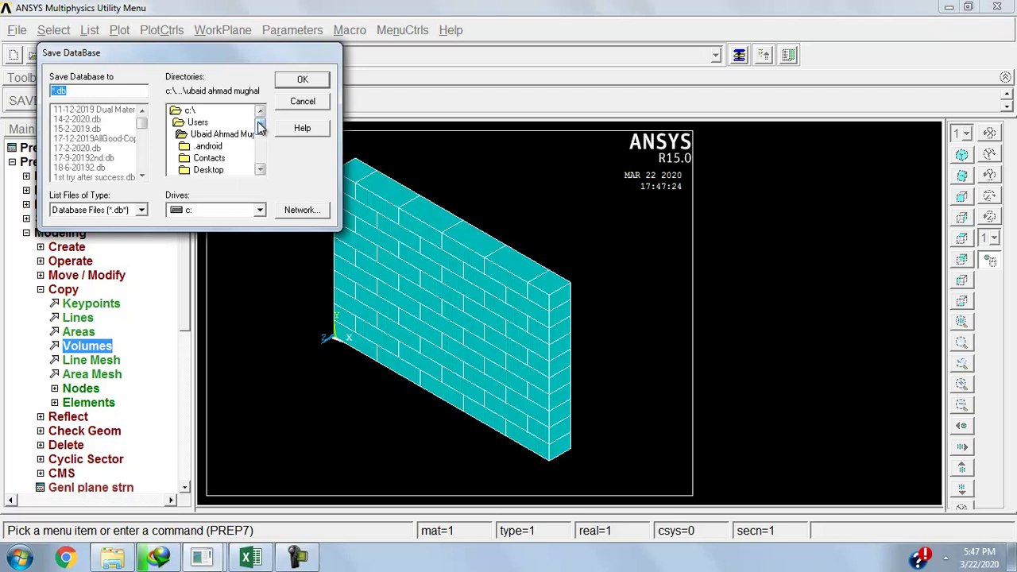
{"action": "left_click", "coordinate": [213, 170]}
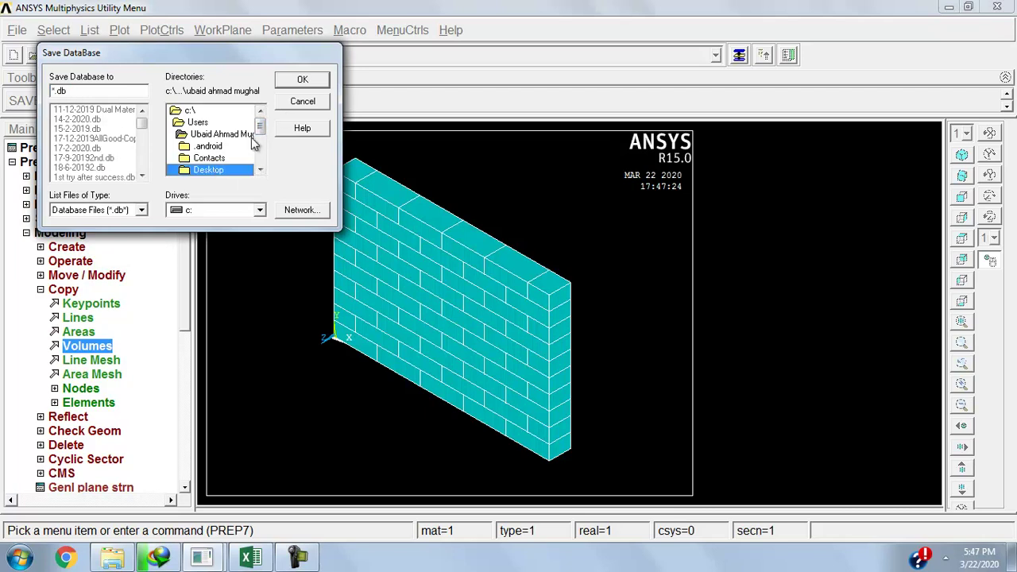
{"action": "left_click", "coordinate": [292, 84]}
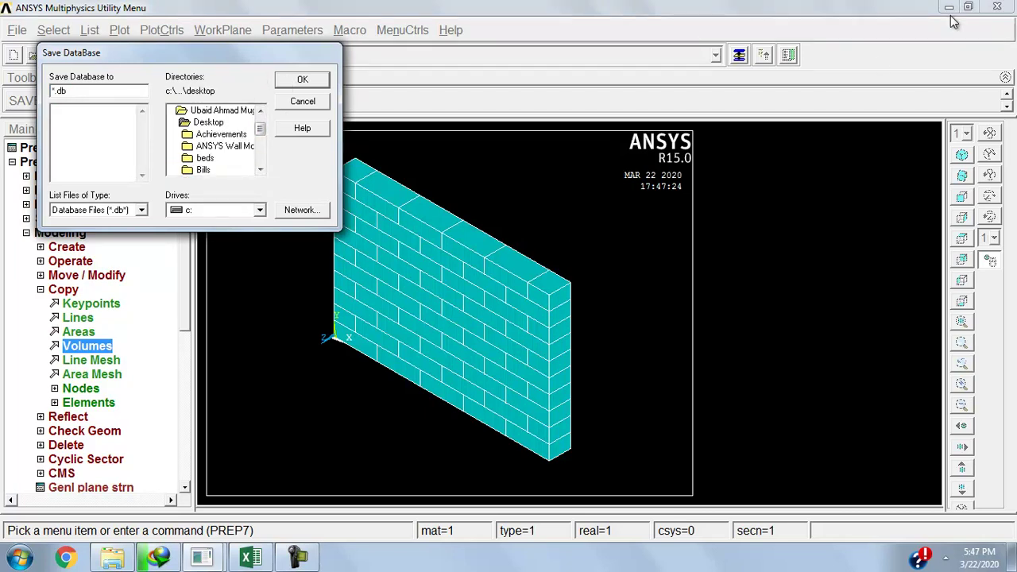
{"action": "left_click", "coordinate": [316, 104]}
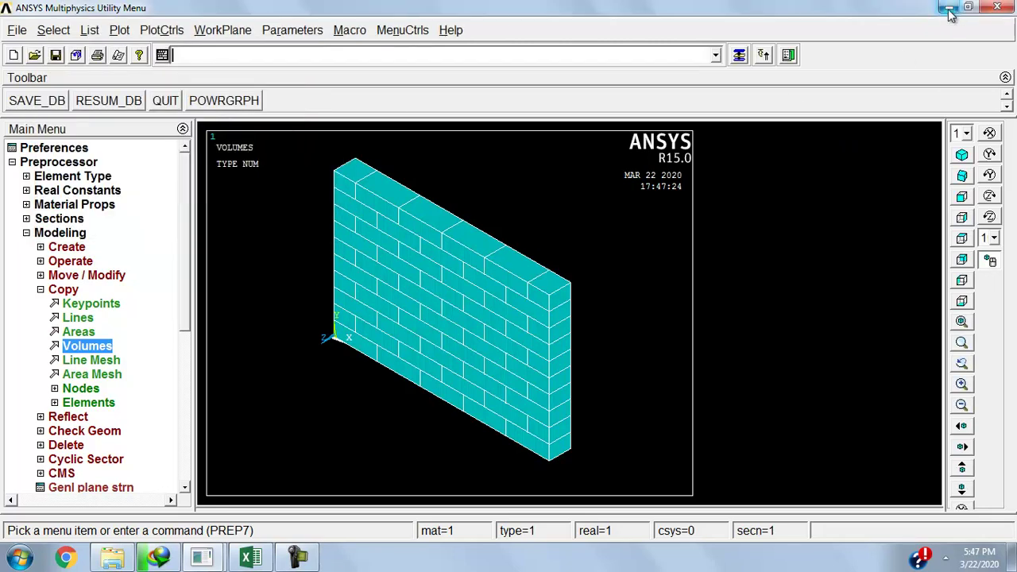
Step: Switch to the desktop, create a new folder named Ansys there and open it
{"action": "left_click", "coordinate": [948, 8]}
{"action": "left_click", "coordinate": [948, 8]}
{"action": "right_click", "coordinate": [738, 23]}
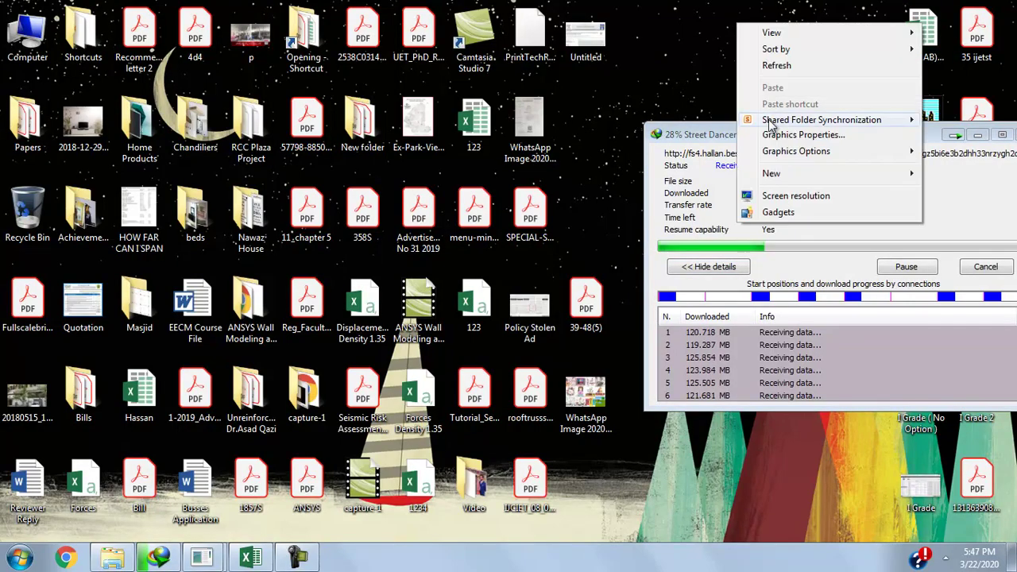
{"action": "left_click", "coordinate": [955, 136]}
{"action": "right_click", "coordinate": [622, 181]}
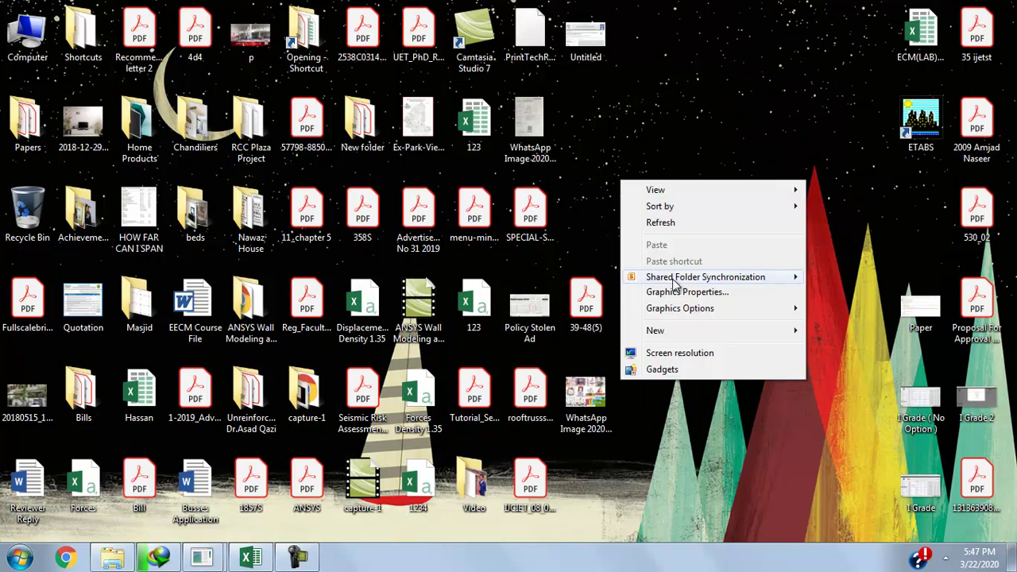
{"action": "mouse_move", "coordinate": [676, 329]}
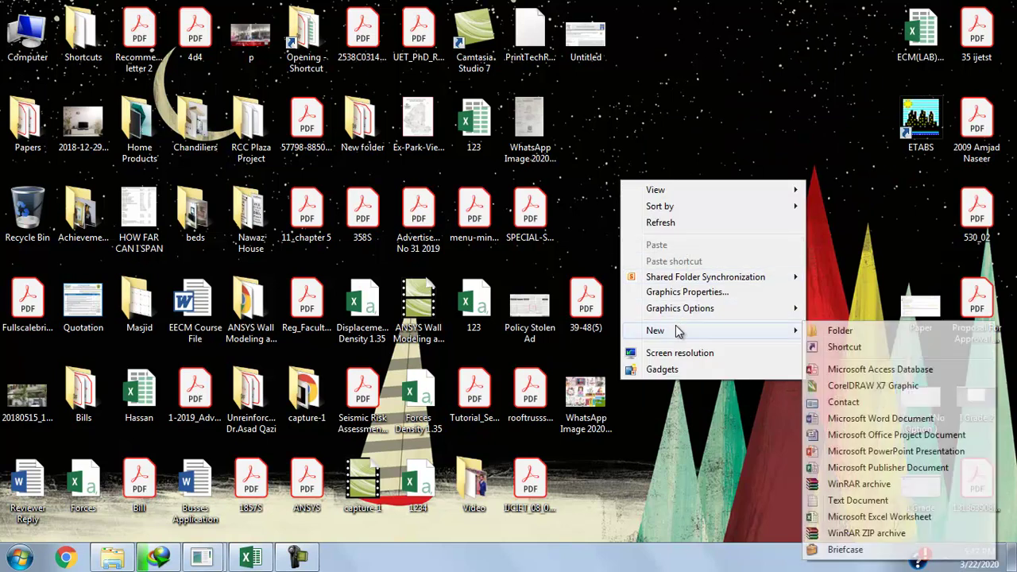
{"action": "left_click", "coordinate": [835, 334]}
{"action": "type", "text": "Ansys"}
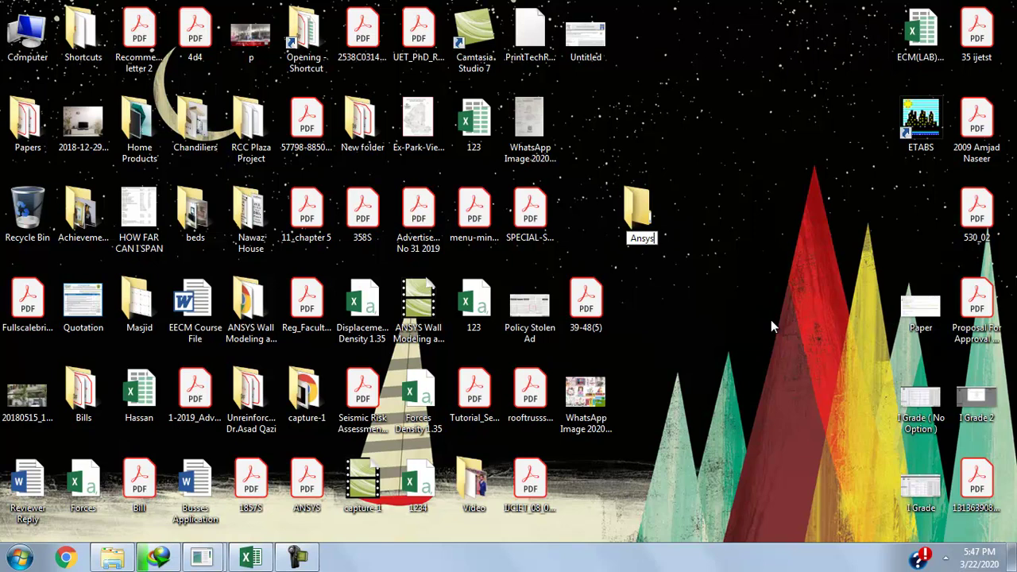
{"action": "key", "text": "Return"}
{"action": "key", "text": "Return"}
{"action": "left_click", "coordinate": [819, 100]}
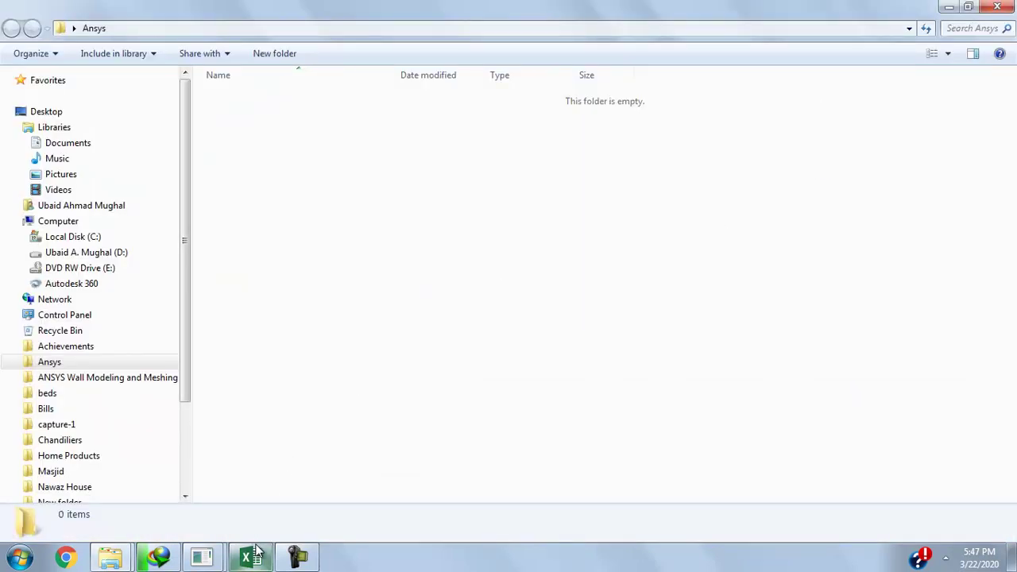
Step: Switch back to ANSYS and save the database in the desktop's Ansys folder as a .db file with a name starting with "Wall"
{"action": "mouse_move", "coordinate": [210, 560]}
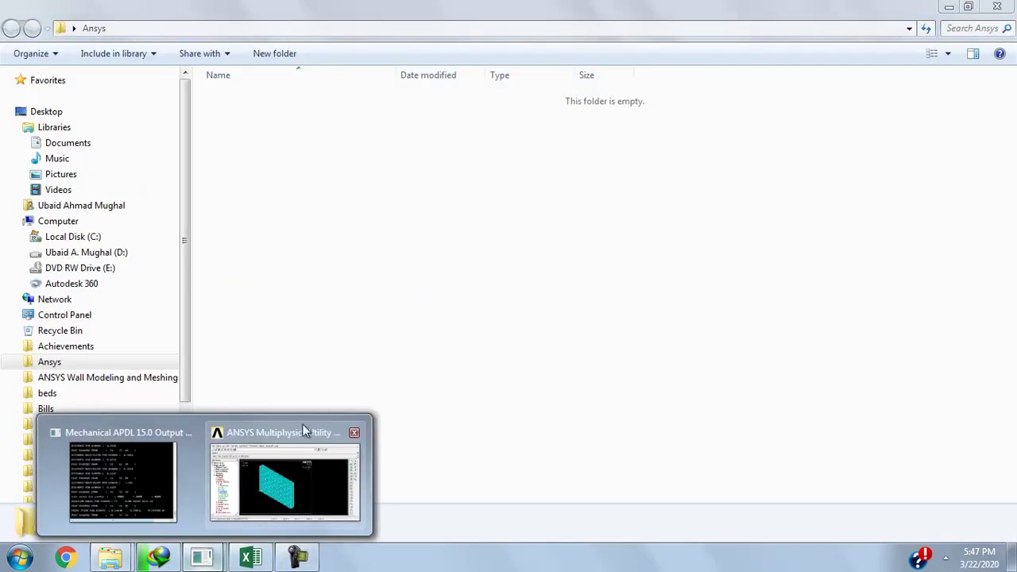
{"action": "left_click", "coordinate": [283, 469]}
{"action": "left_click", "coordinate": [17, 29]}
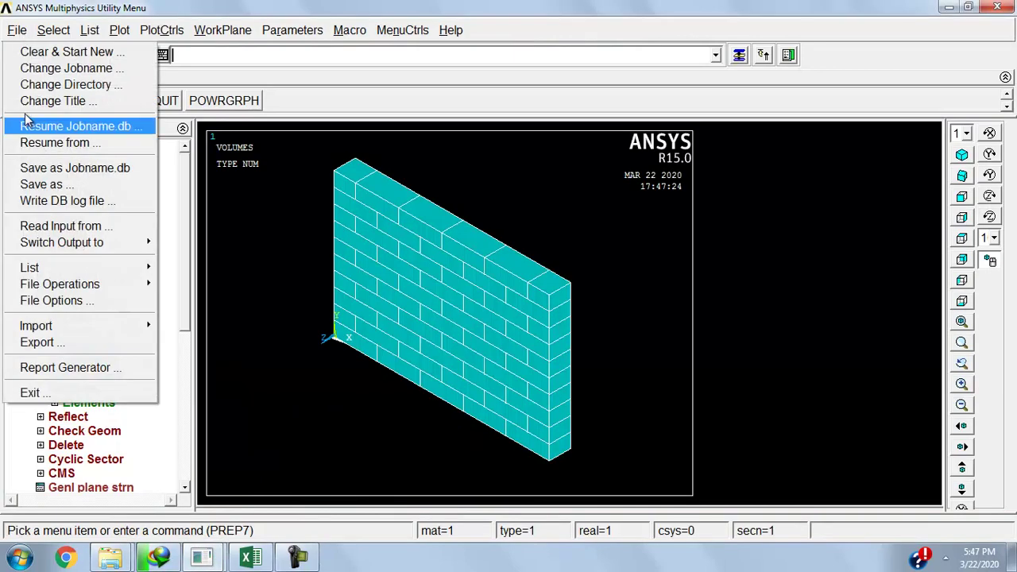
{"action": "left_click", "coordinate": [47, 184]}
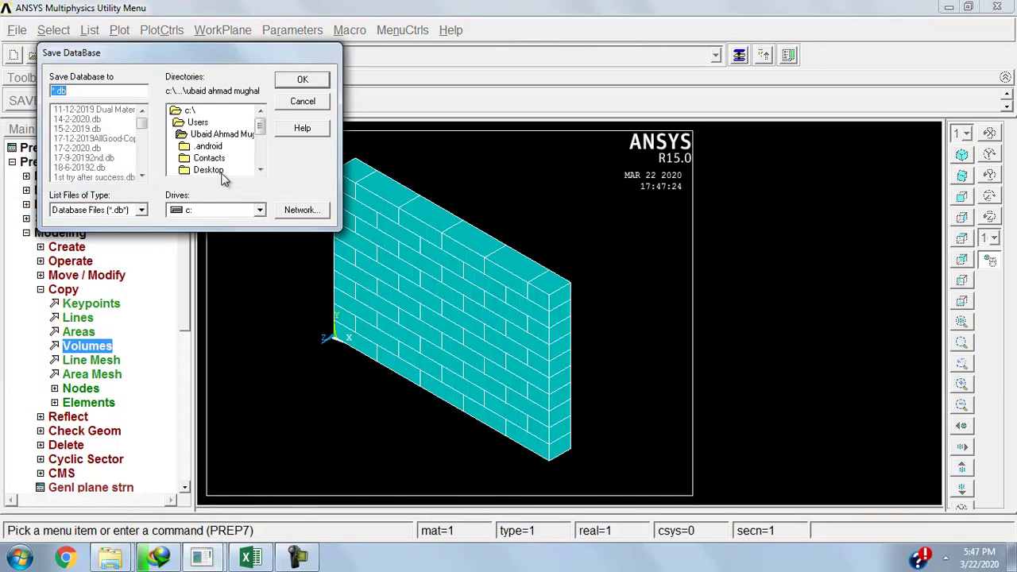
{"action": "double_click", "coordinate": [208, 170]}
{"action": "double_click", "coordinate": [208, 148]}
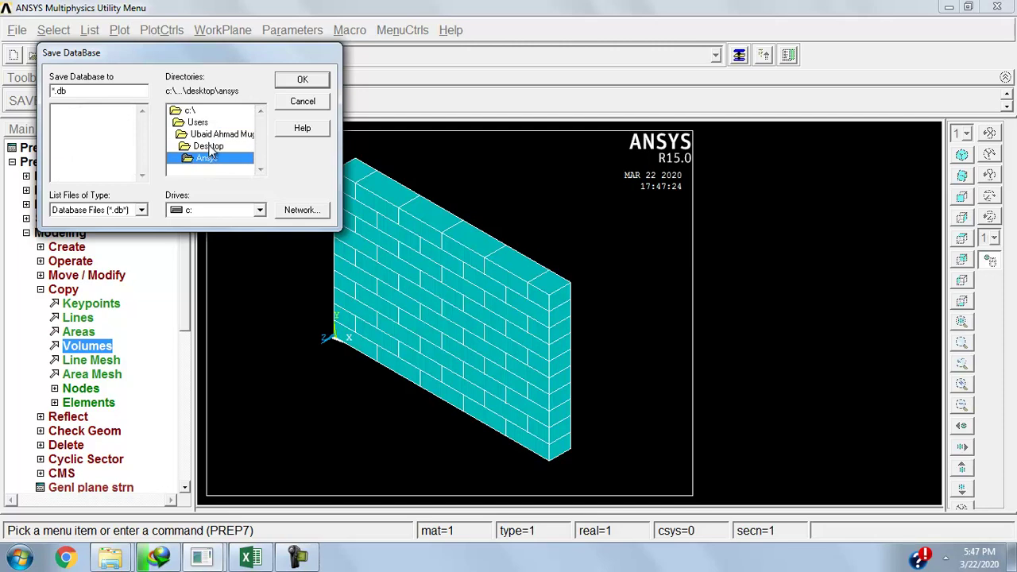
{"action": "left_click_drag", "start_coordinate": [55, 92], "coordinate": [47, 92]}
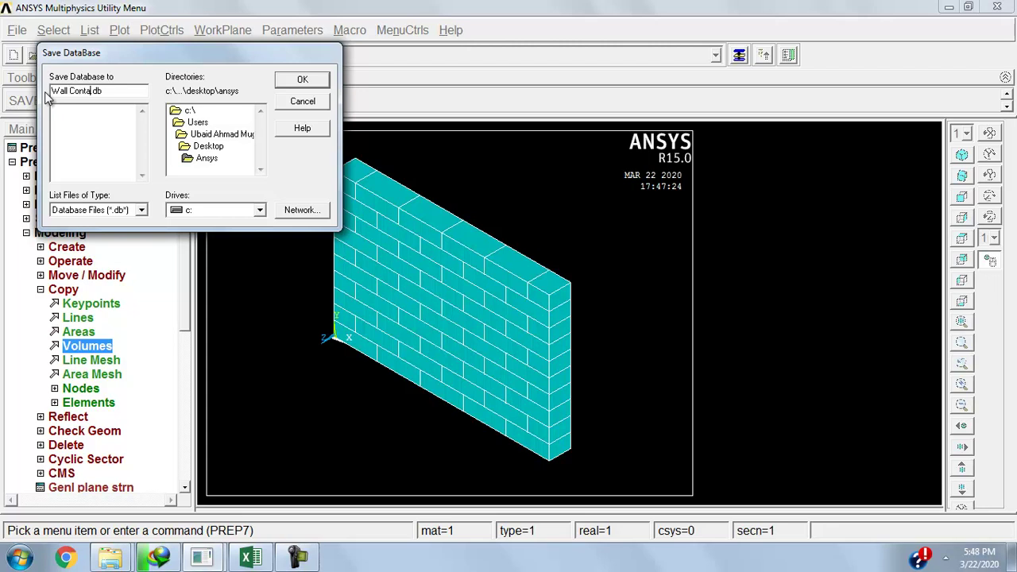
{"action": "left_click", "coordinate": [303, 81]}
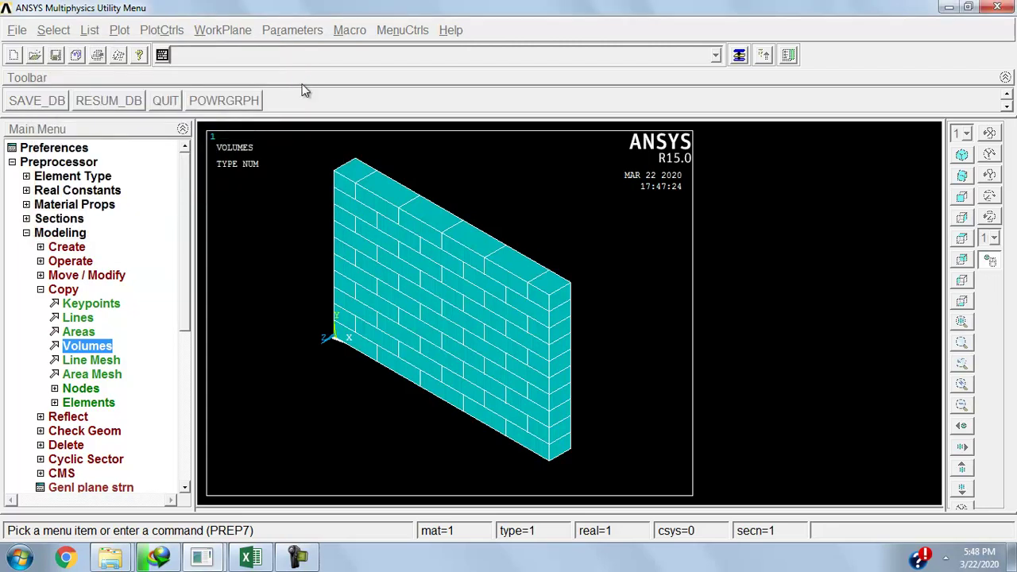
Step: Open the Contact Manager and start defining a new contact pair with the Contact Wizard
{"action": "left_click", "coordinate": [43, 233]}
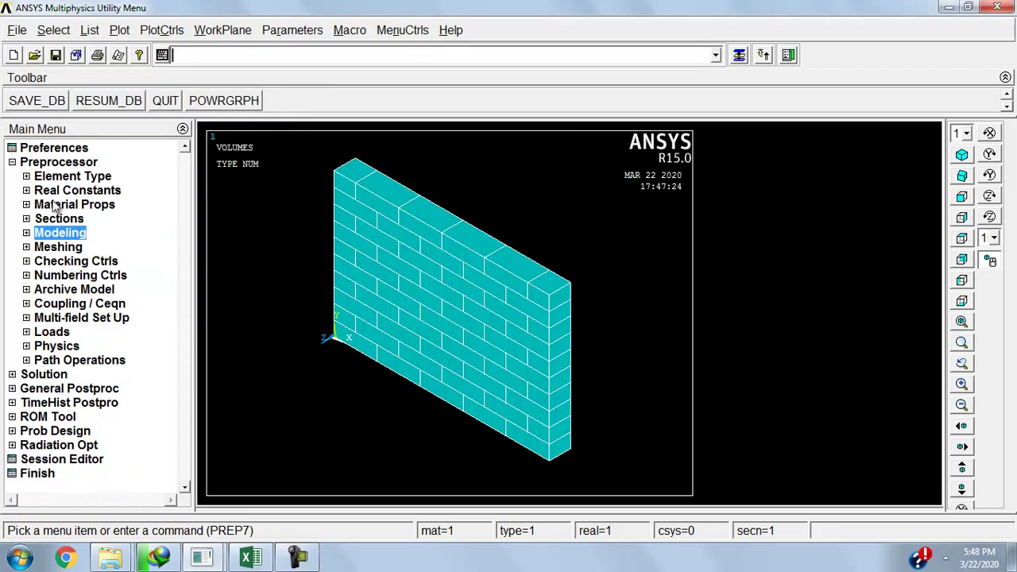
{"action": "left_click", "coordinate": [61, 231]}
{"action": "left_click", "coordinate": [67, 247]}
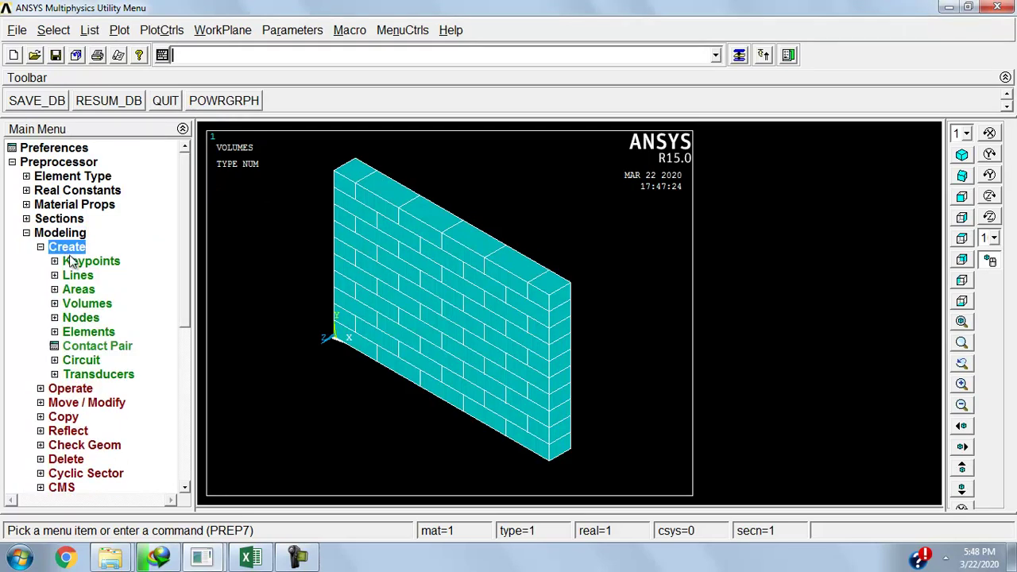
{"action": "left_click", "coordinate": [88, 347]}
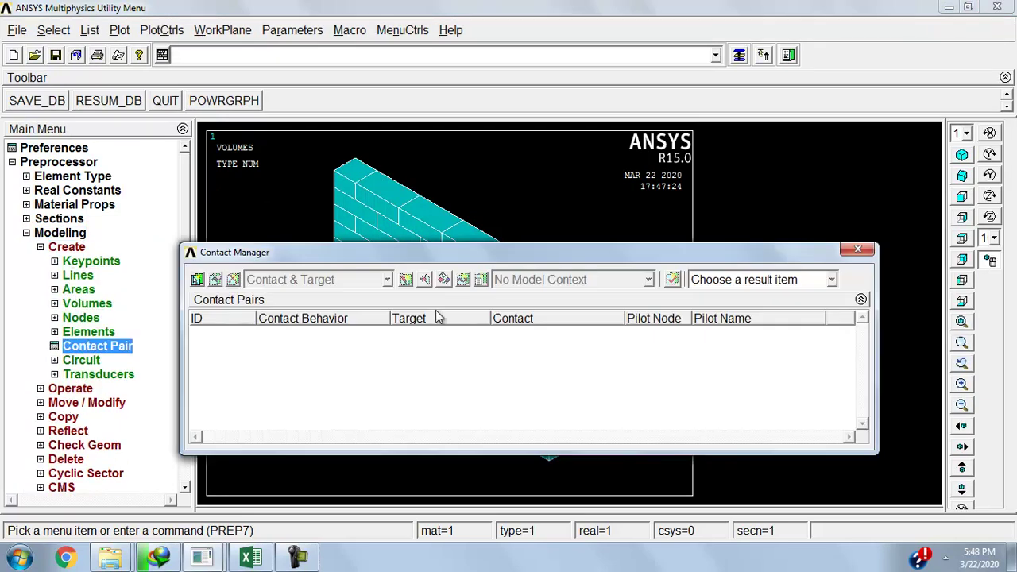
{"action": "left_click", "coordinate": [197, 278]}
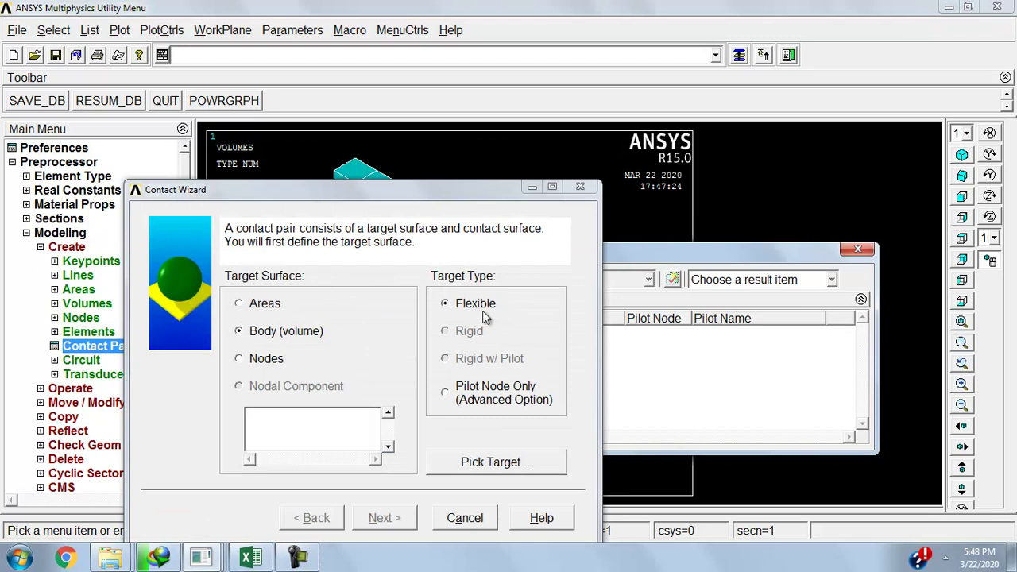
Step: Define all brick volumes as the flexible Body (volume) target using a box selection, and proceed to the contact surface definition
{"action": "left_click", "coordinate": [465, 468]}
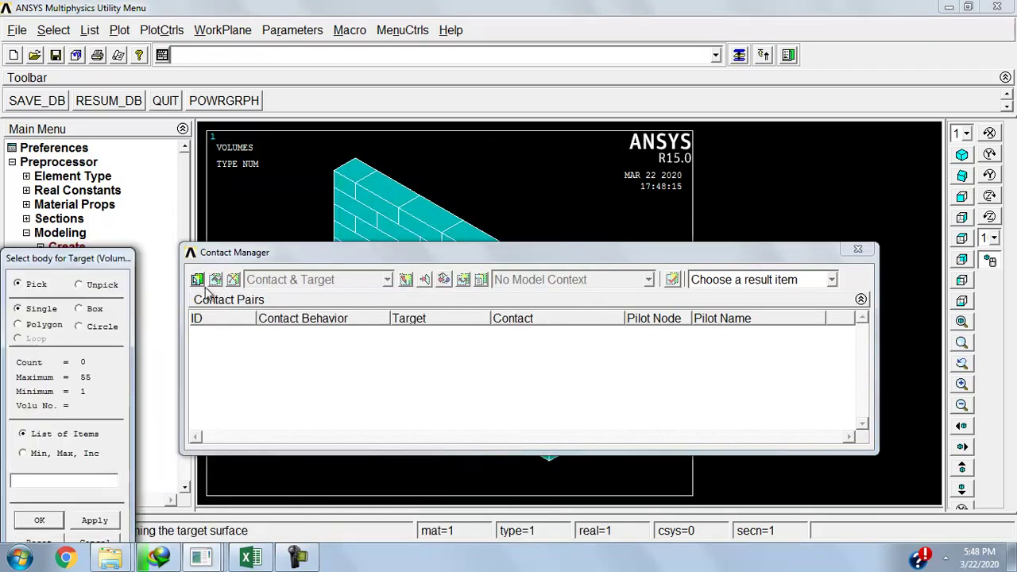
{"action": "left_click_drag", "start_coordinate": [324, 255], "coordinate": [656, 240]}
{"action": "left_click", "coordinate": [95, 310]}
{"action": "left_click_drag", "start_coordinate": [301, 151], "coordinate": [582, 487]}
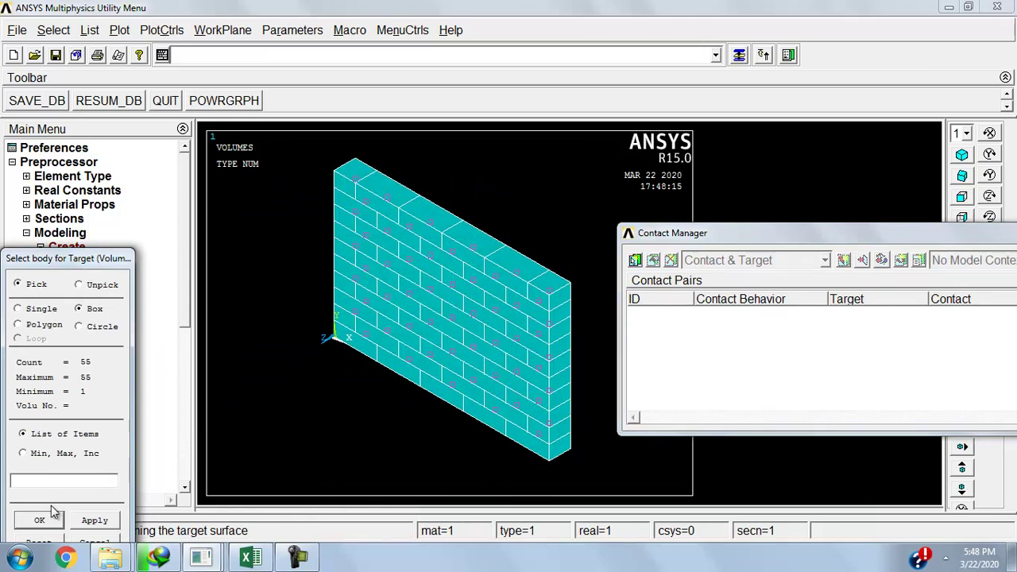
{"action": "left_click", "coordinate": [41, 520]}
{"action": "left_click", "coordinate": [399, 516]}
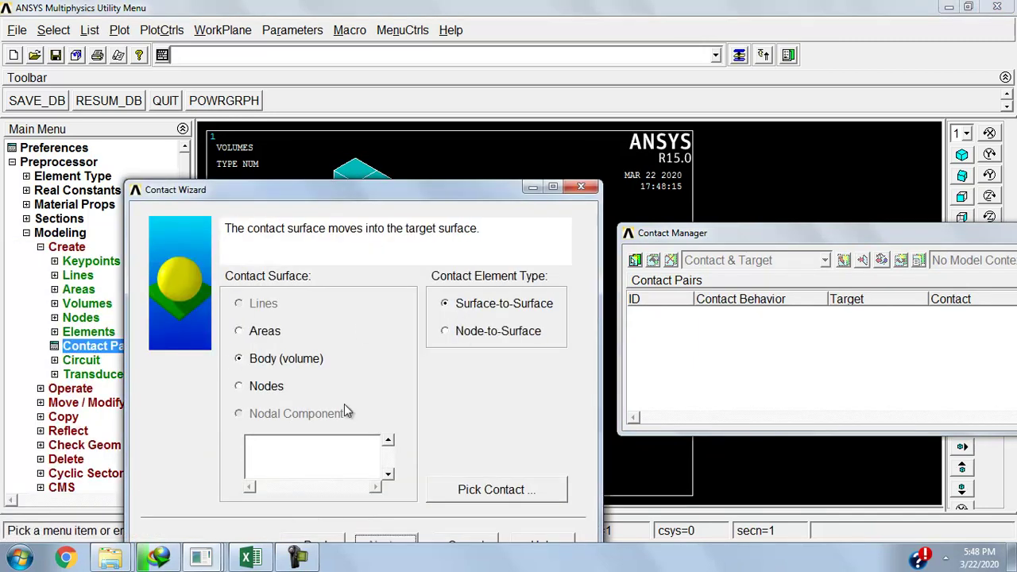
Step: Define all brick volumes as the surface-to-surface Body (volume) contact surface using a box selection, and proceed to the pair settings
{"action": "left_click", "coordinate": [494, 490]}
{"action": "left_click_drag", "start_coordinate": [308, 155], "coordinate": [413, 482]}
{"action": "left_click", "coordinate": [38, 521]}
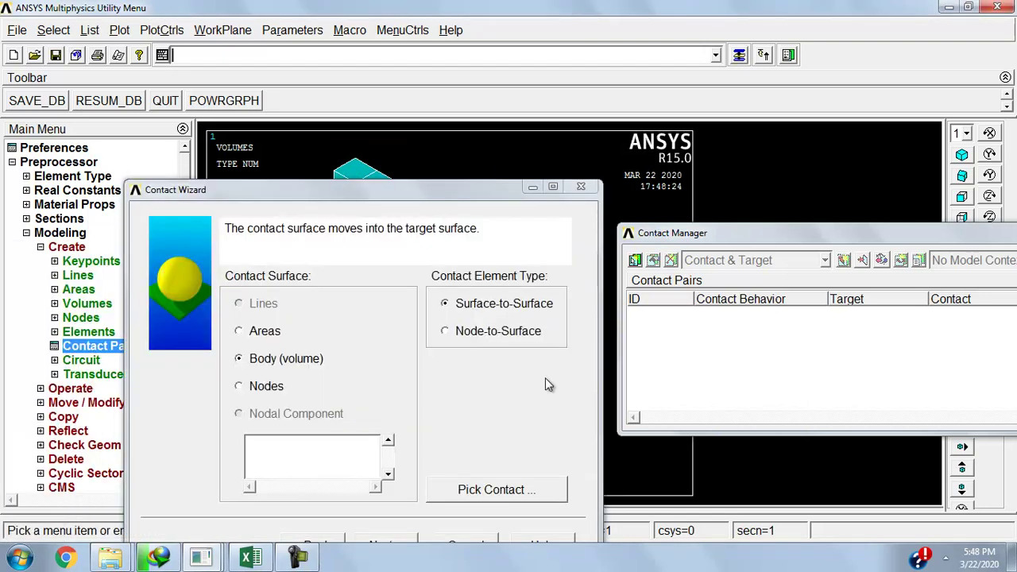
{"action": "left_click", "coordinate": [383, 540]}
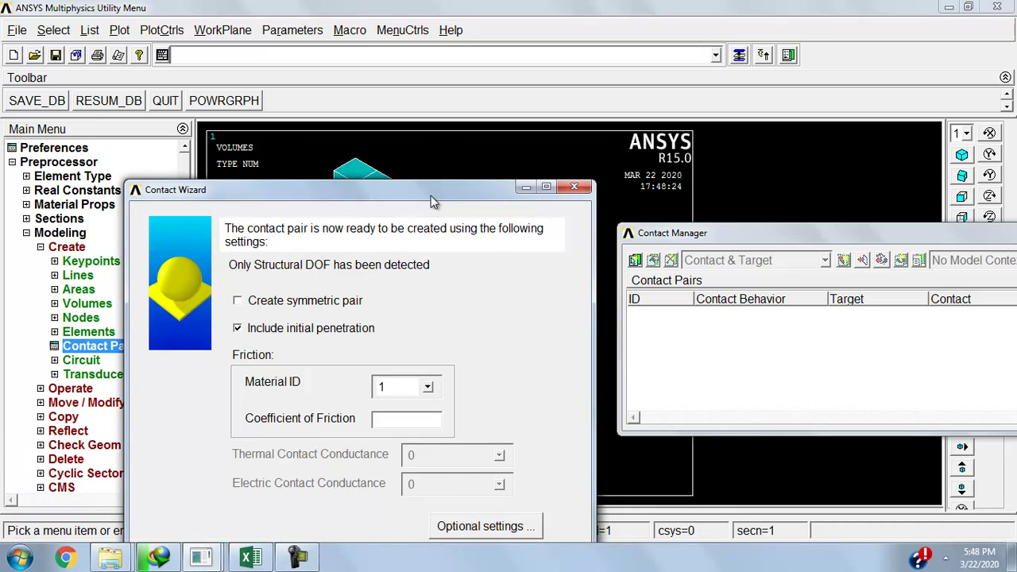
Step: Set the friction coefficient to 0.6, the contact algorithm to Penalty method, detection to On Gauss points and the surface behavior to Rough
{"action": "left_click", "coordinate": [413, 318]}
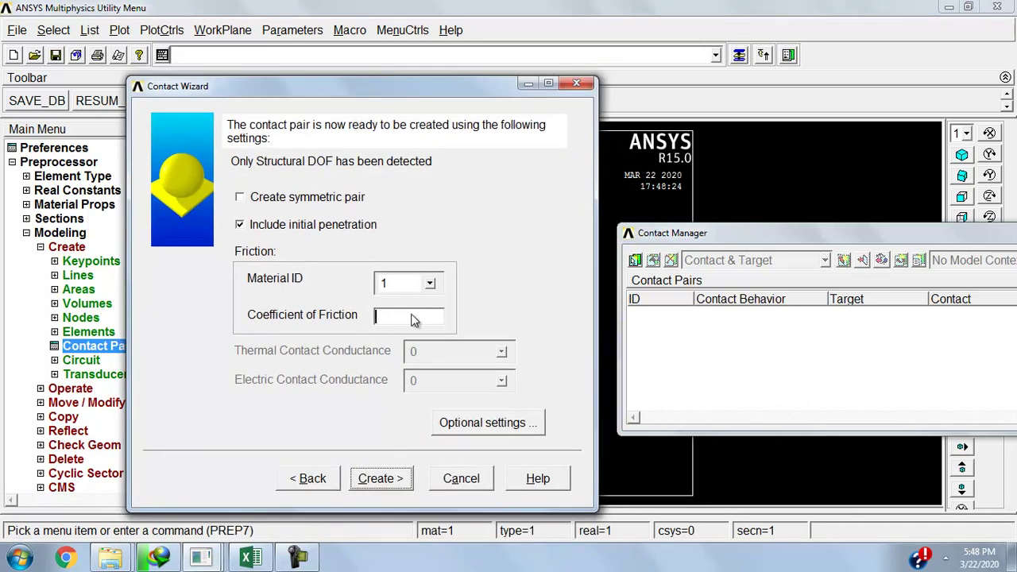
{"action": "type", "text": ".6"}
{"action": "left_click", "coordinate": [494, 426]}
{"action": "left_click", "coordinate": [369, 354]}
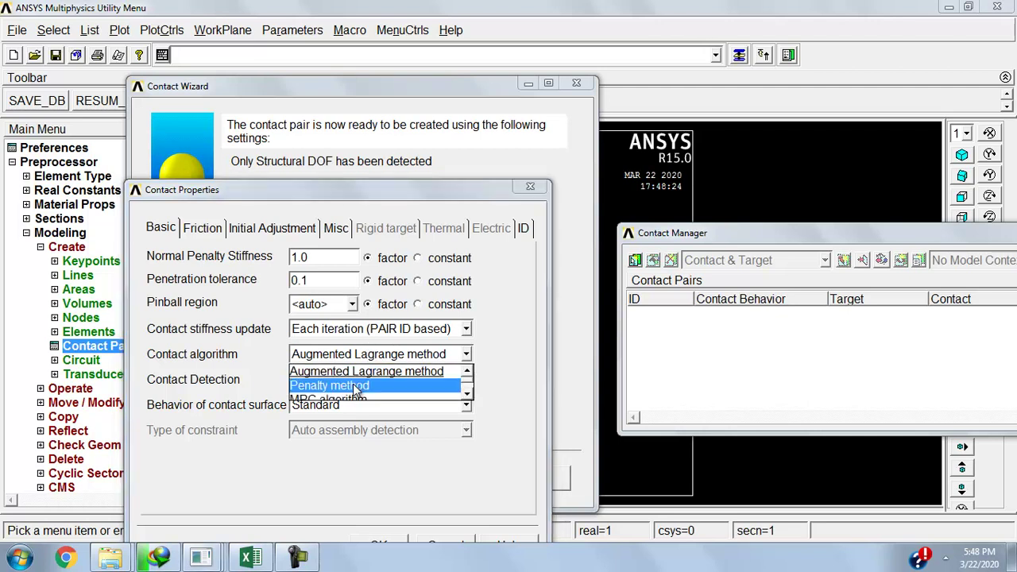
{"action": "left_click", "coordinate": [362, 383]}
{"action": "left_click", "coordinate": [362, 380]}
{"action": "left_click", "coordinate": [362, 395]}
{"action": "left_click", "coordinate": [361, 405]}
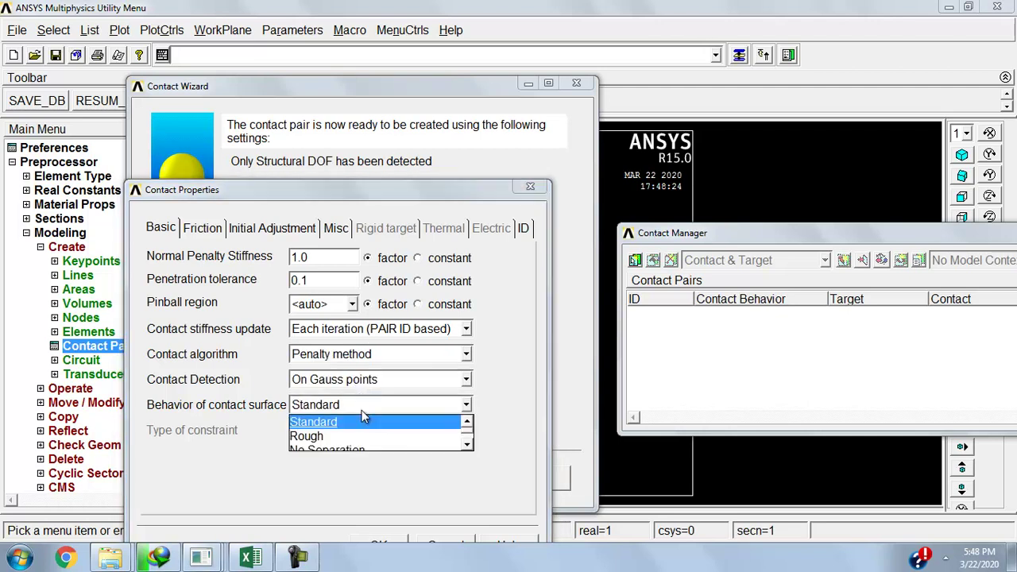
{"action": "left_click", "coordinate": [334, 436]}
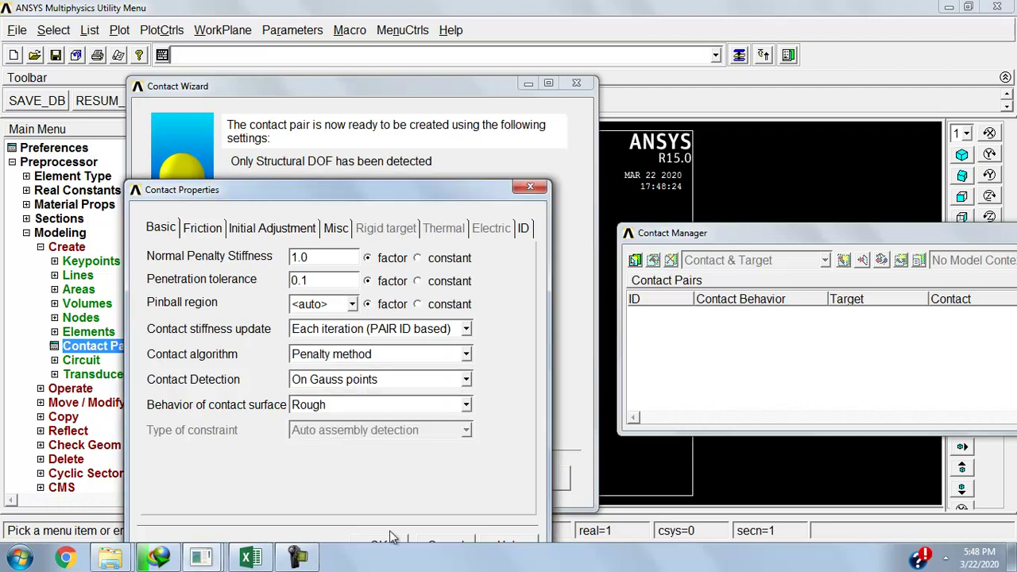
{"action": "left_click", "coordinate": [379, 545]}
Step: Create the contact pair, finish the Contact Wizard and dismiss the Contact Manager
{"action": "left_click", "coordinate": [382, 488]}
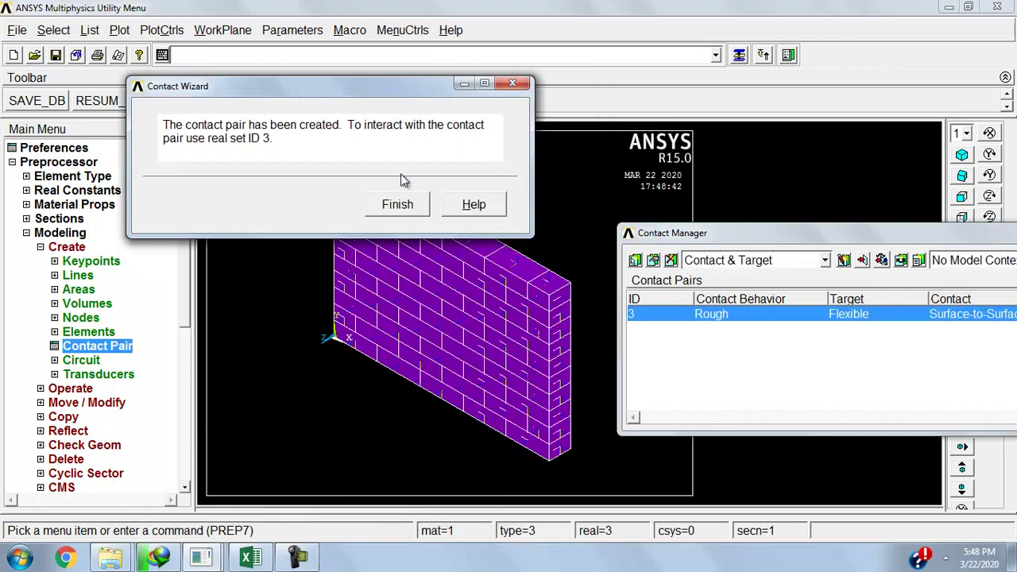
{"action": "left_click", "coordinate": [402, 208]}
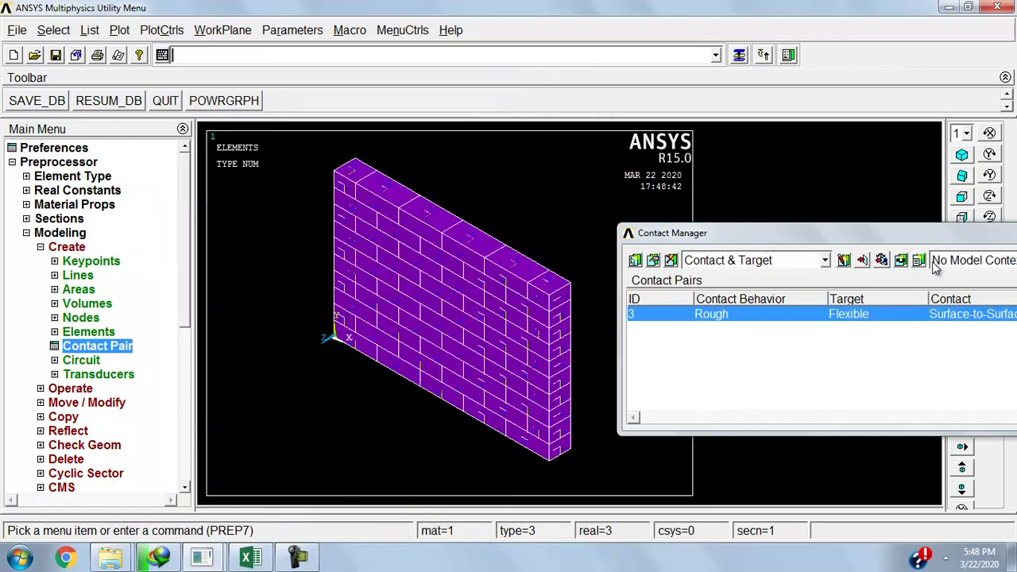
{"action": "left_click", "coordinate": [883, 204]}
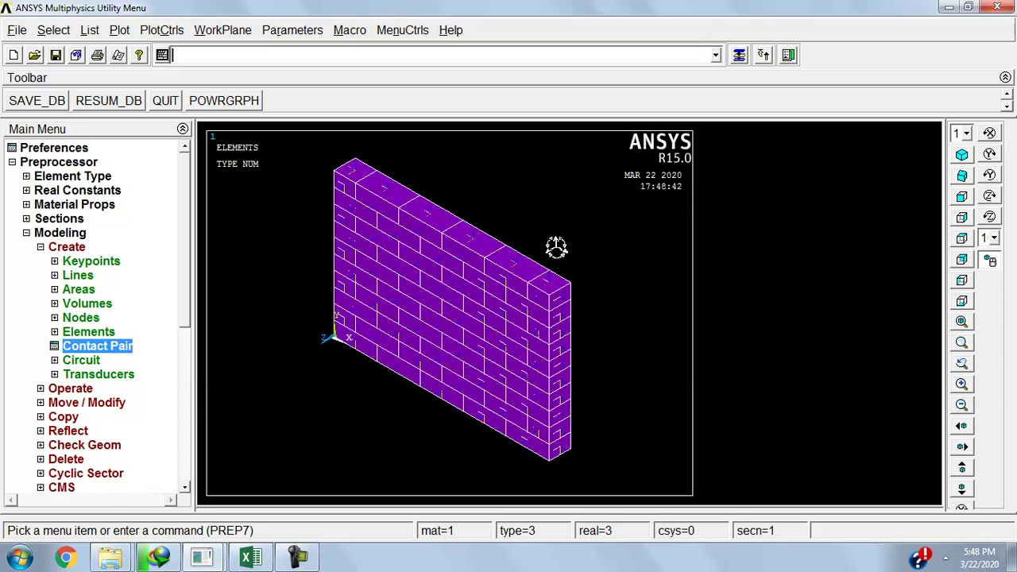
Step: Apply a structural displacement constraint in UZ with a constant value of 0 to all wall nodes using a box selection
{"action": "left_click", "coordinate": [961, 175]}
{"action": "left_click", "coordinate": [962, 197]}
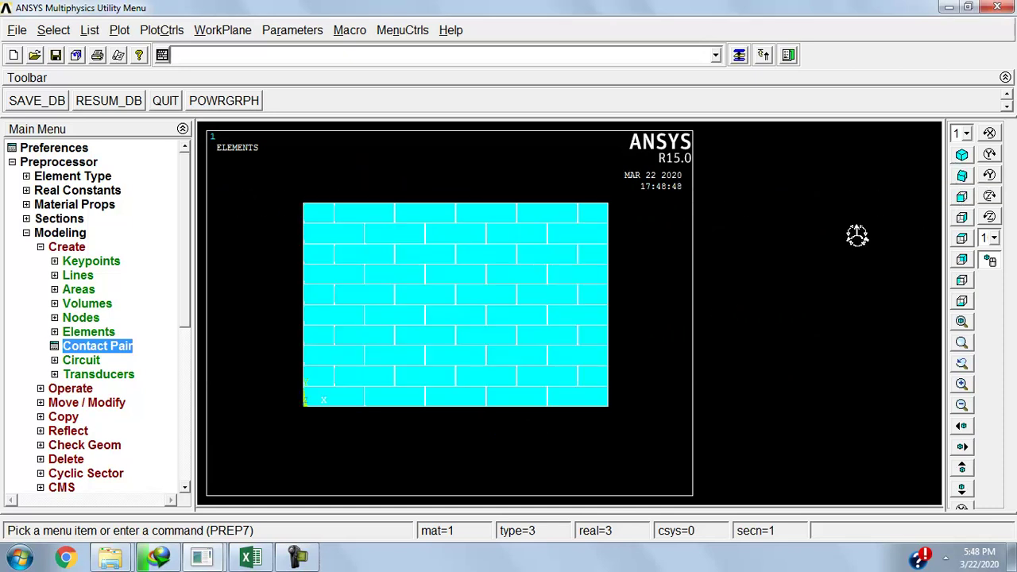
{"action": "left_click", "coordinate": [27, 233]}
{"action": "left_click", "coordinate": [56, 334]}
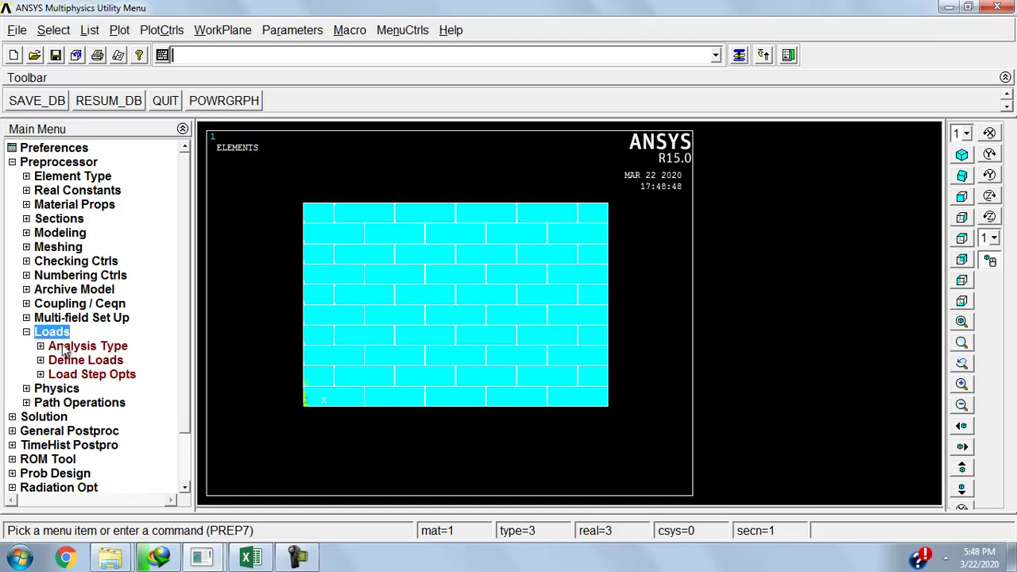
{"action": "left_click", "coordinate": [67, 360]}
{"action": "left_click", "coordinate": [78, 388]}
{"action": "left_click", "coordinate": [99, 403]}
{"action": "left_click", "coordinate": [108, 419]}
{"action": "left_click", "coordinate": [85, 480]}
{"action": "left_click", "coordinate": [100, 310]}
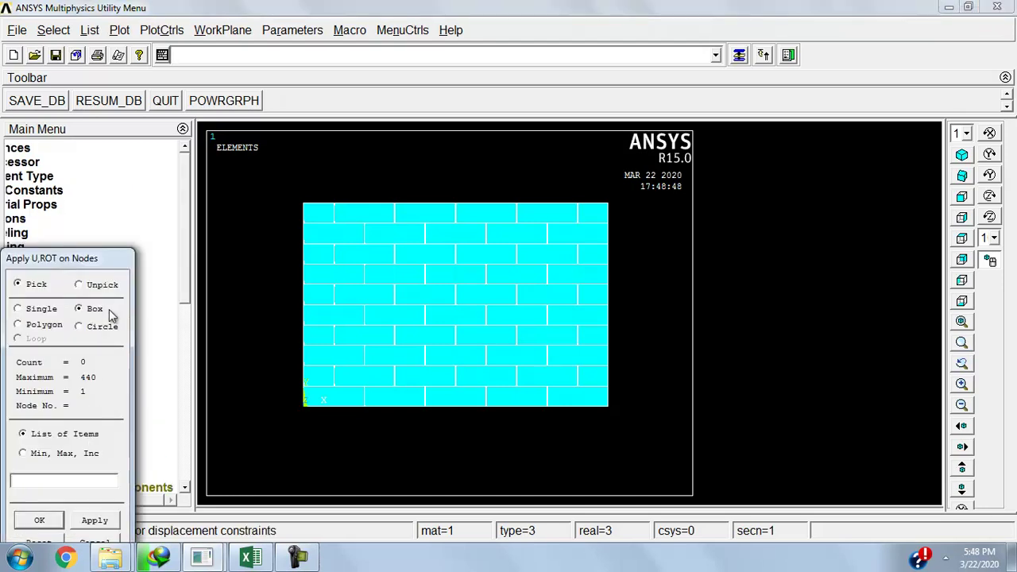
{"action": "left_click_drag", "start_coordinate": [247, 179], "coordinate": [655, 467]}
{"action": "left_click", "coordinate": [39, 520]}
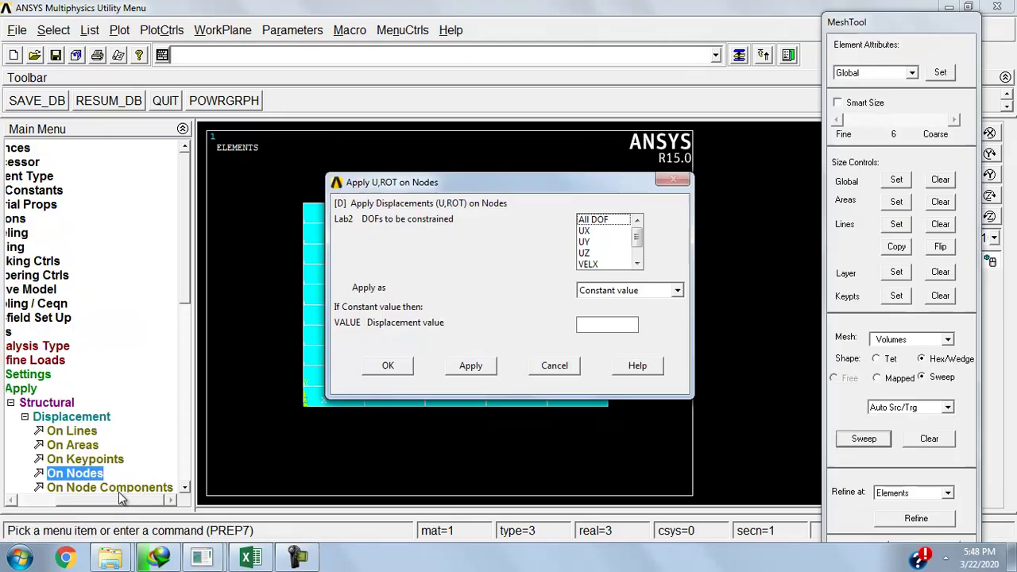
{"action": "left_click", "coordinate": [592, 253]}
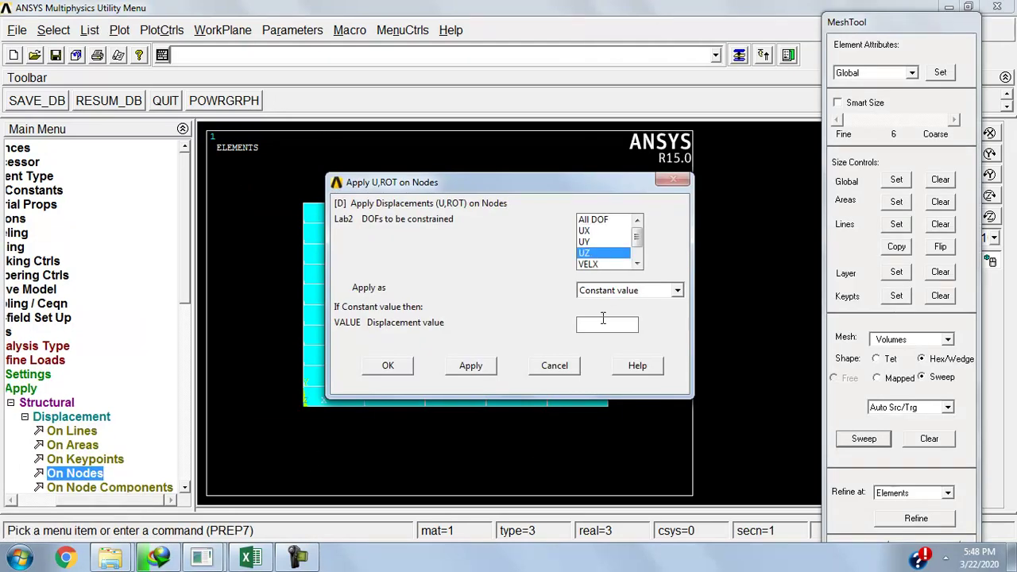
{"action": "left_click", "coordinate": [388, 366]}
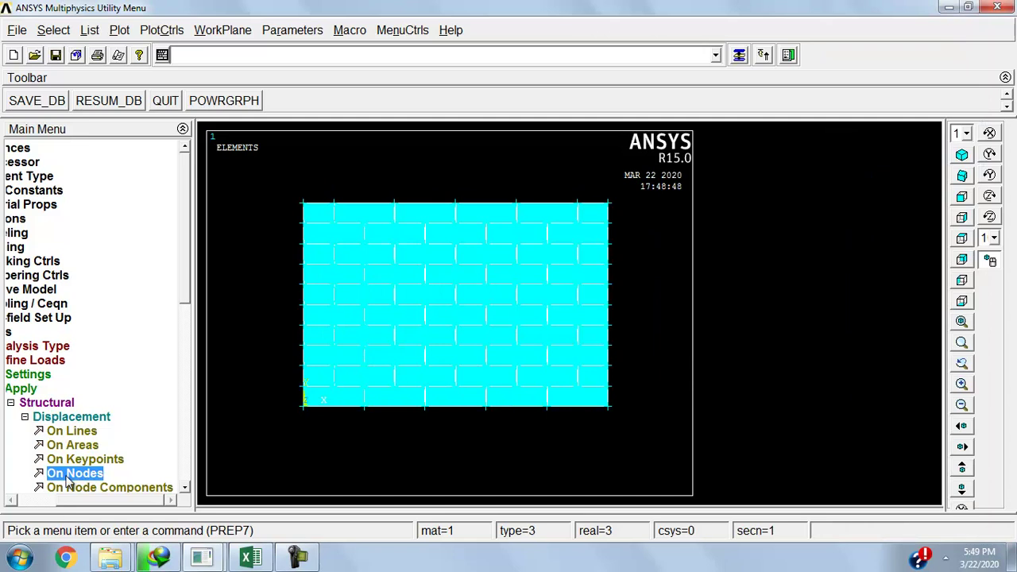
Step: Constrain UX and UY with displacement value 0 on the box-selected nodes along the base of the wall
{"action": "left_click", "coordinate": [71, 476]}
{"action": "left_click_drag", "start_coordinate": [284, 407], "coordinate": [648, 441]}
{"action": "left_click", "coordinate": [39, 520]}
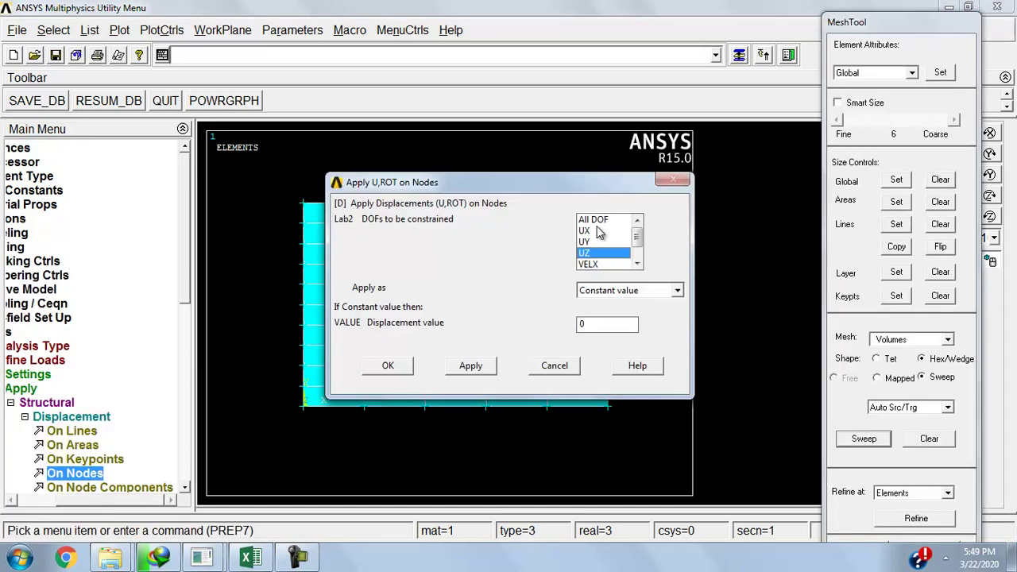
{"action": "left_click", "coordinate": [601, 253]}
{"action": "left_click", "coordinate": [389, 366]}
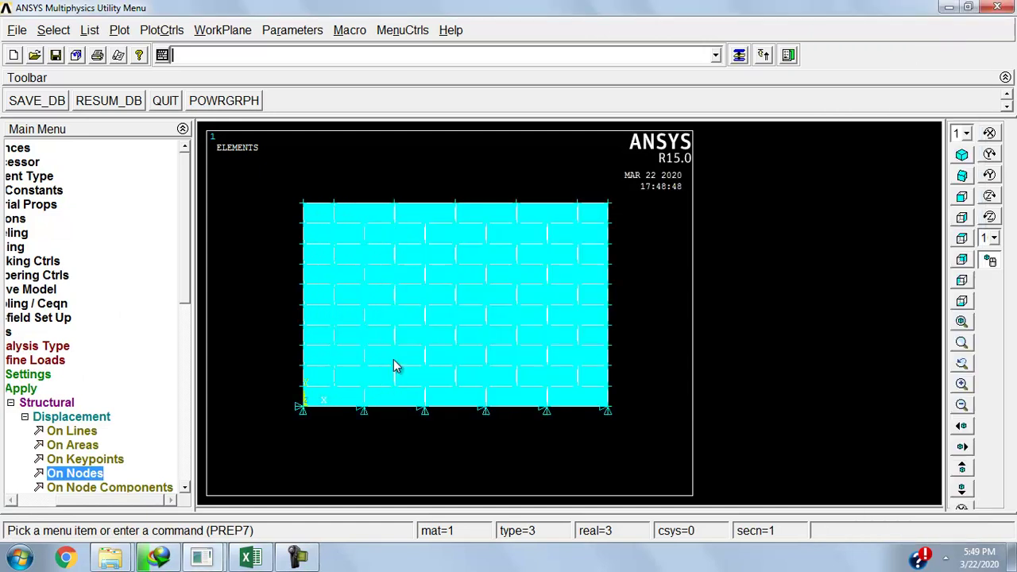
Step: Show the wall in isometric view and bring up the structural pressure load options
{"action": "left_click", "coordinate": [962, 155]}
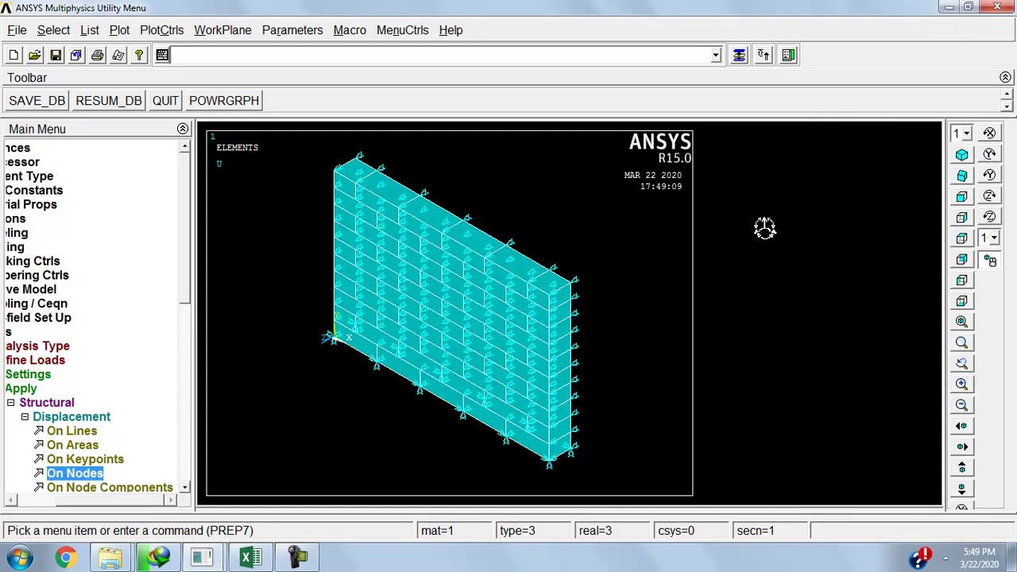
{"action": "left_click", "coordinate": [49, 417]}
{"action": "left_click", "coordinate": [115, 447]}
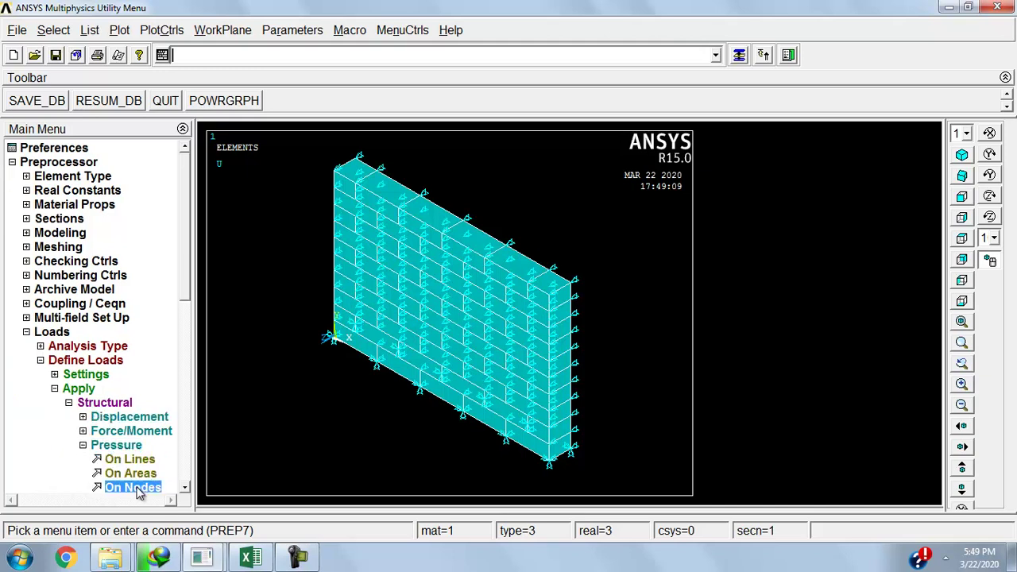
{"action": "left_click", "coordinate": [131, 472]}
{"action": "left_click", "coordinate": [355, 174]}
{"action": "left_click", "coordinate": [385, 191]}
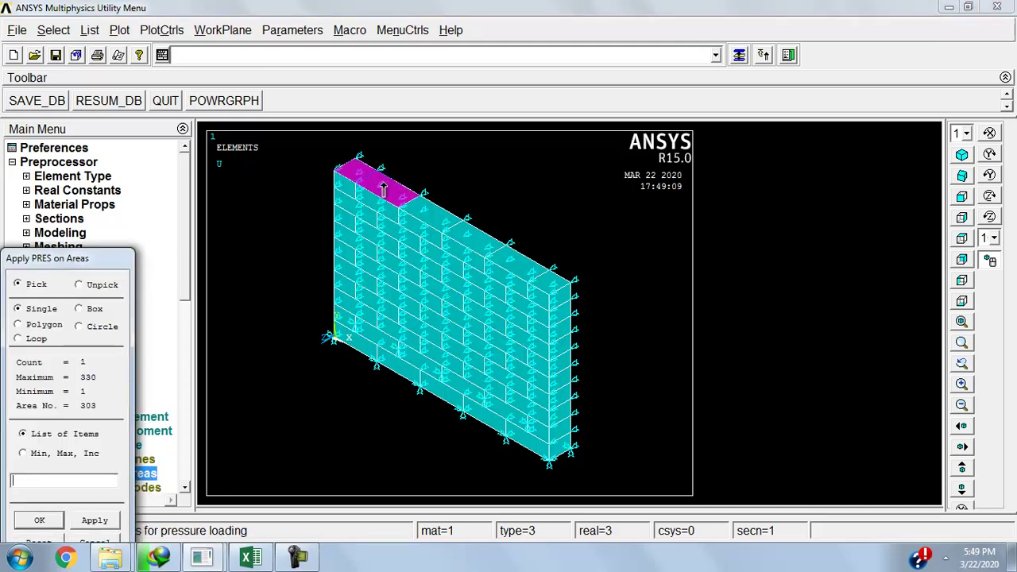
{"action": "left_click", "coordinate": [438, 225]}
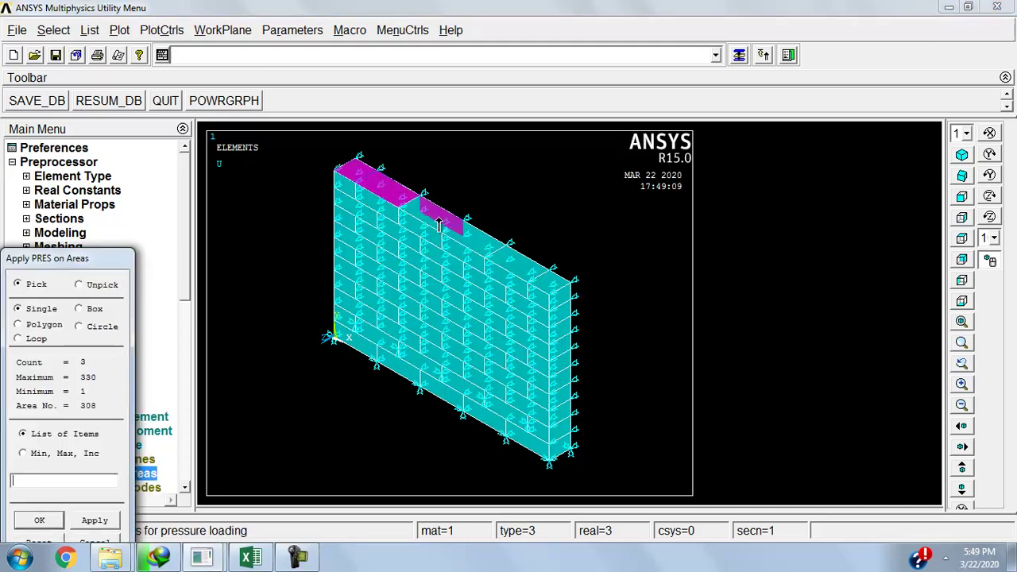
{"action": "left_click", "coordinate": [103, 541]}
Step: Apply a constant pressure load to the six areas forming the top face of the wall, and collapse the load options
{"action": "left_click", "coordinate": [146, 474]}
{"action": "left_click", "coordinate": [352, 172]}
{"action": "left_click_drag", "start_coordinate": [392, 200], "coordinate": [442, 225]}
{"action": "left_click", "coordinate": [473, 245]}
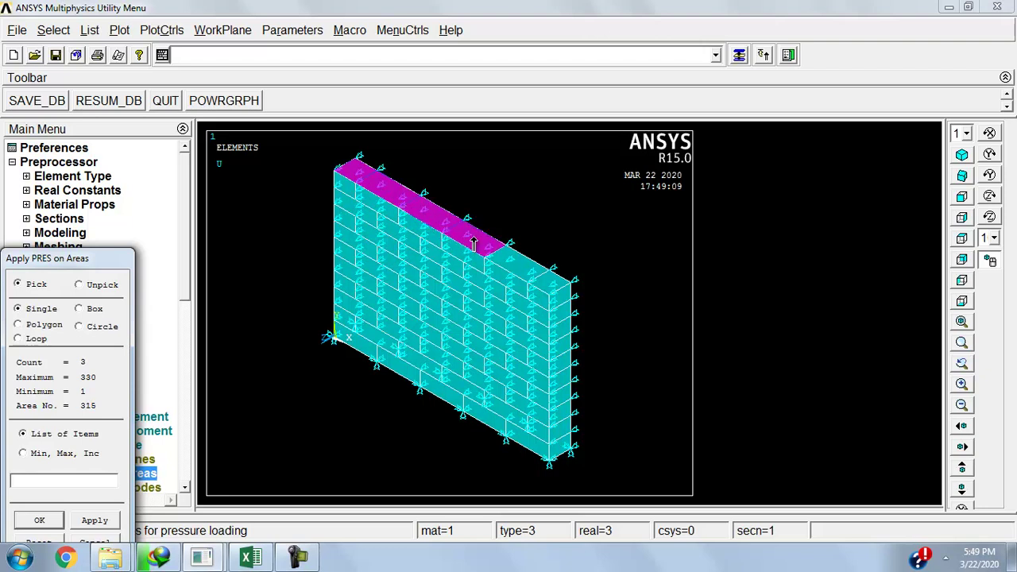
{"action": "left_click", "coordinate": [510, 260]}
{"action": "left_click", "coordinate": [545, 285]}
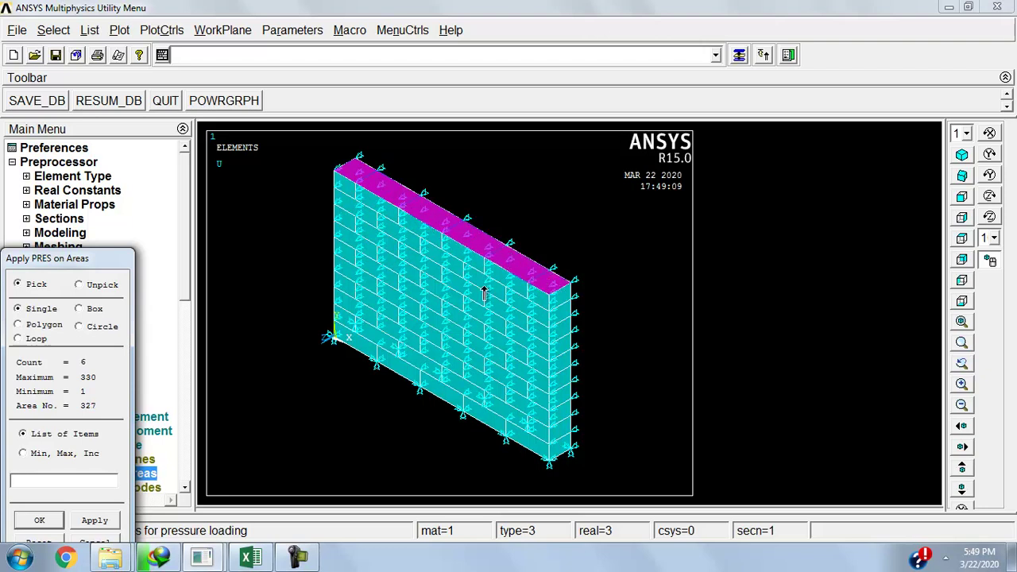
{"action": "left_click", "coordinate": [44, 521]}
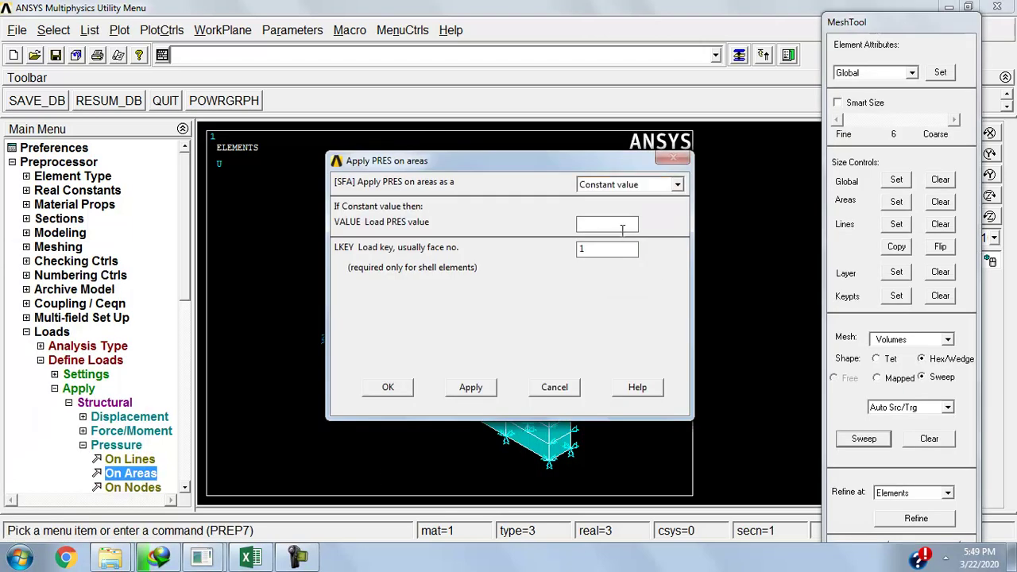
{"action": "left_click", "coordinate": [388, 387]}
{"action": "left_click", "coordinate": [37, 333]}
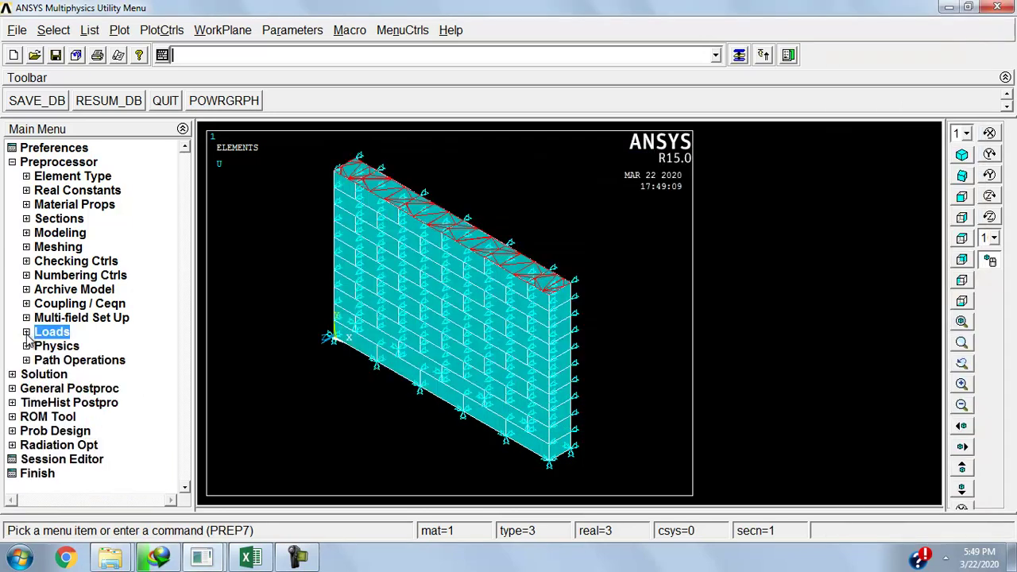
{"action": "left_click", "coordinate": [50, 335]}
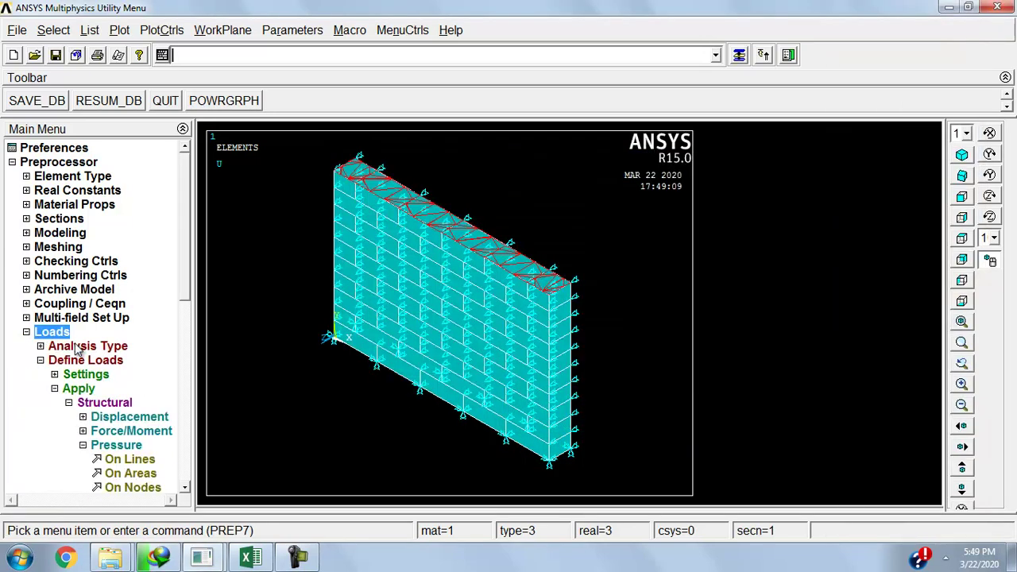
{"action": "left_click", "coordinate": [31, 337]}
Step: In the Solution Controls, set loadstep end time 1, 100 substeps, maximum 100 and minimum 20, and write every substep to the results file
{"action": "left_click", "coordinate": [46, 373]}
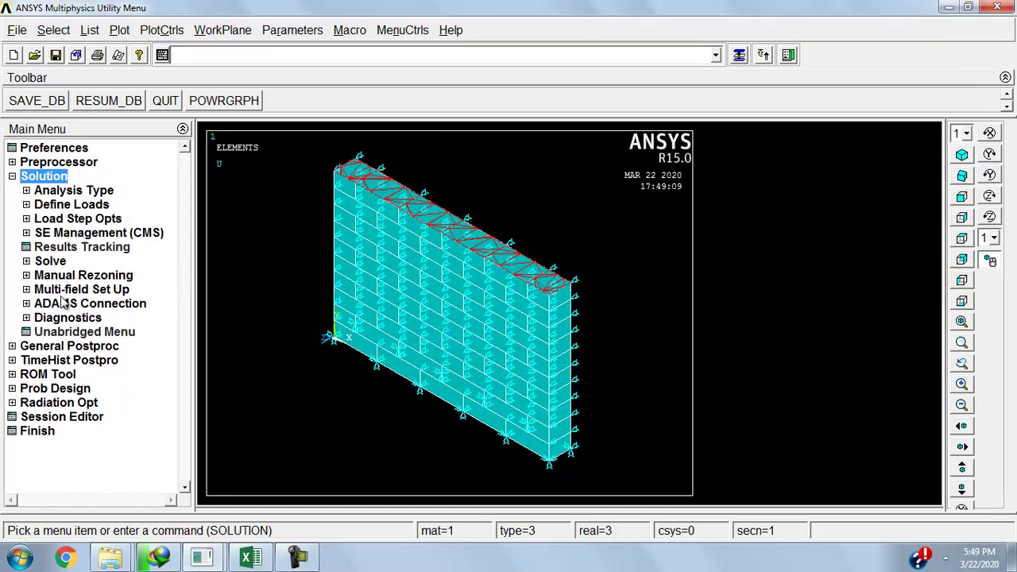
{"action": "left_click", "coordinate": [68, 219]}
{"action": "left_click", "coordinate": [74, 191]}
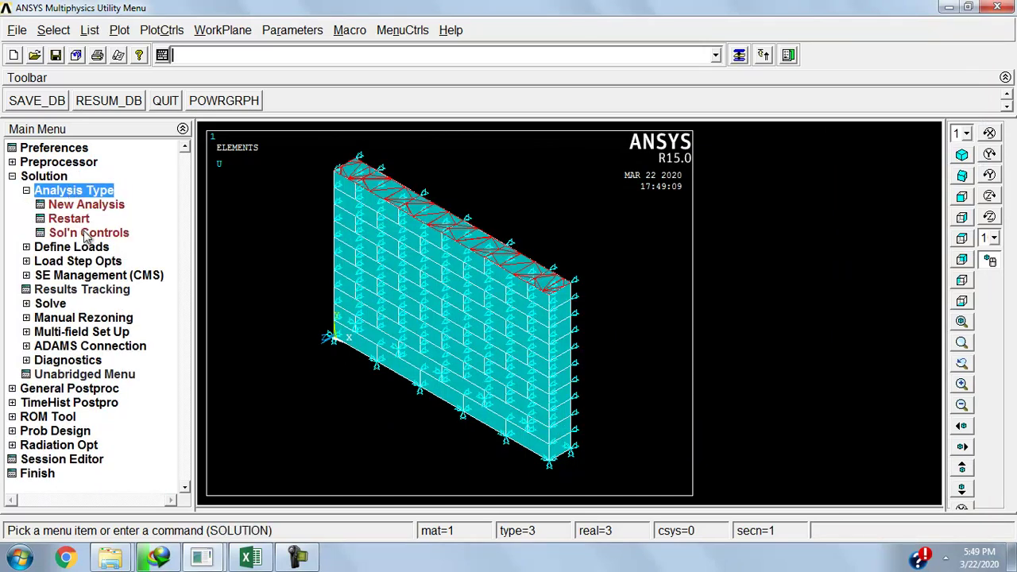
{"action": "left_click", "coordinate": [86, 233]}
{"action": "type", "text": "1"}
{"action": "key", "text": "Tab"}
{"action": "type", "text": "100"}
{"action": "key", "text": "Tab"}
{"action": "type", "text": "100"}
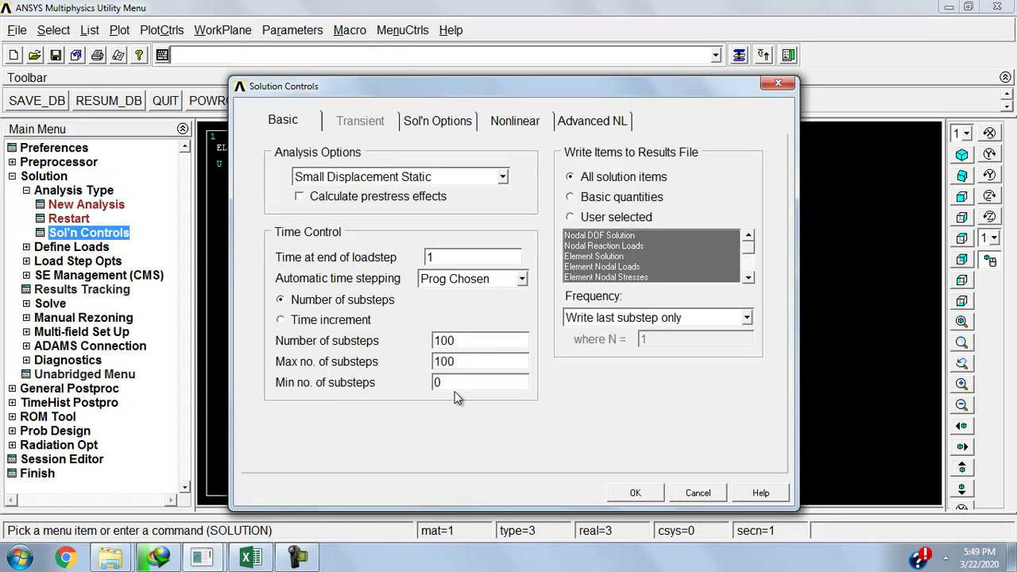
{"action": "key", "text": "Tab"}
{"action": "left_click", "coordinate": [715, 318]}
{"action": "left_click", "coordinate": [667, 339]}
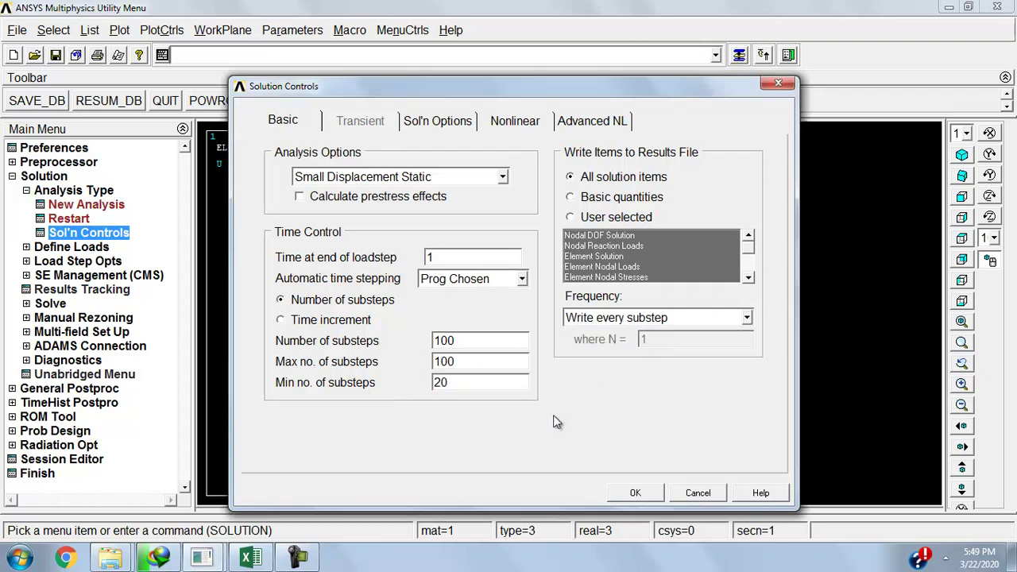
{"action": "left_click", "coordinate": [634, 493]}
Step: Reopen the Solution Controls and set the restart file frequency to Write every substep
{"action": "left_click", "coordinate": [88, 232]}
{"action": "left_click", "coordinate": [437, 120]}
{"action": "left_click", "coordinate": [524, 233]}
{"action": "left_click", "coordinate": [550, 249]}
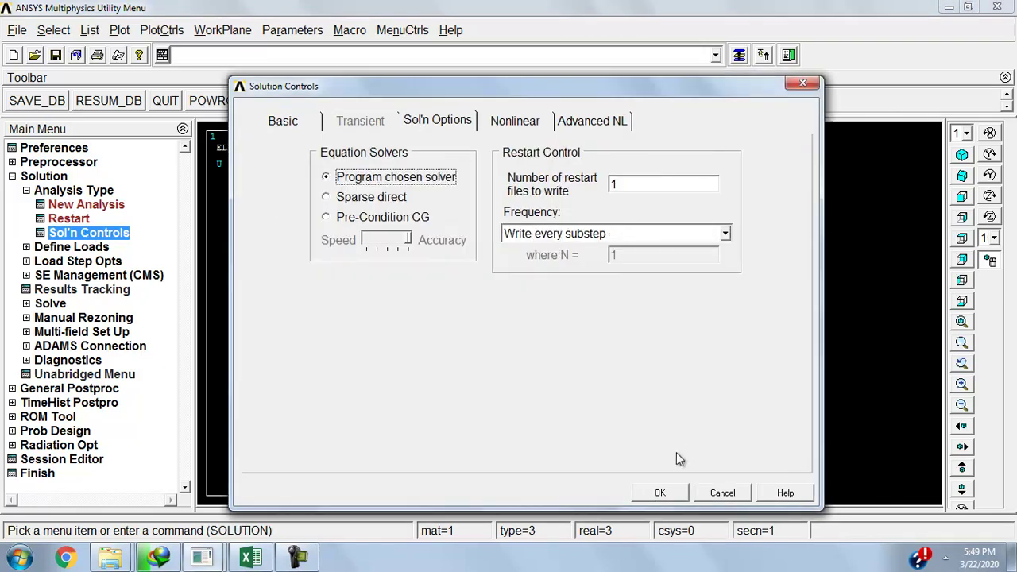
Step: Edit the default nonlinear convergence criterion to structural Displacement U with a tolerance of 0.1 and the L2 norm
{"action": "left_click", "coordinate": [498, 124]}
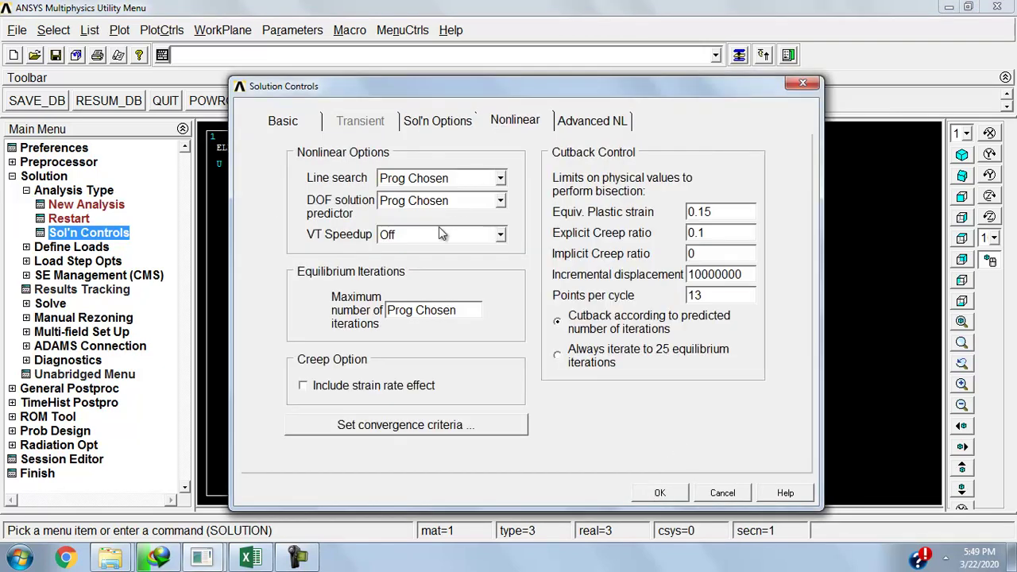
{"action": "left_click", "coordinate": [431, 426]}
{"action": "left_click", "coordinate": [347, 380]}
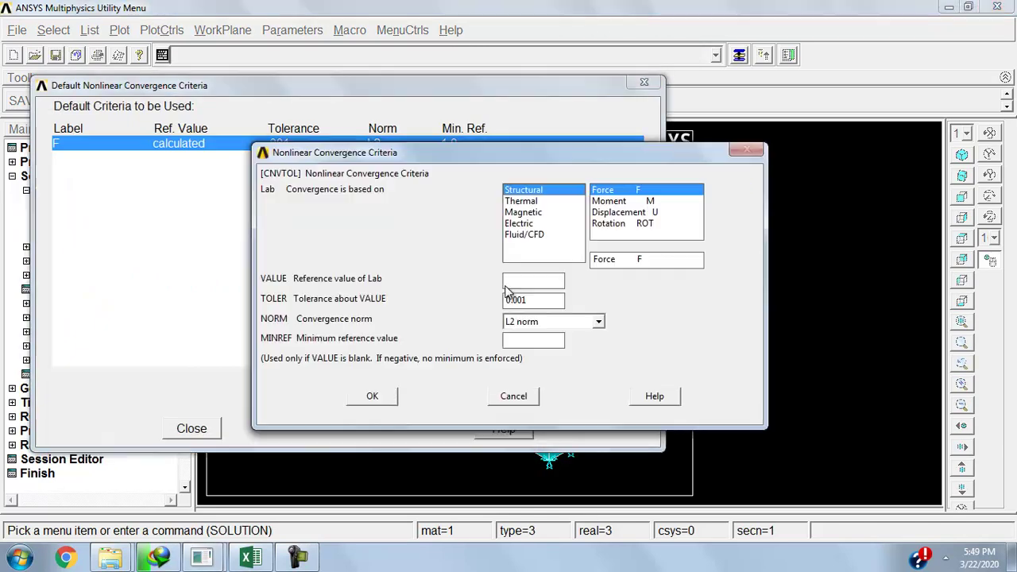
{"action": "left_click", "coordinate": [624, 213]}
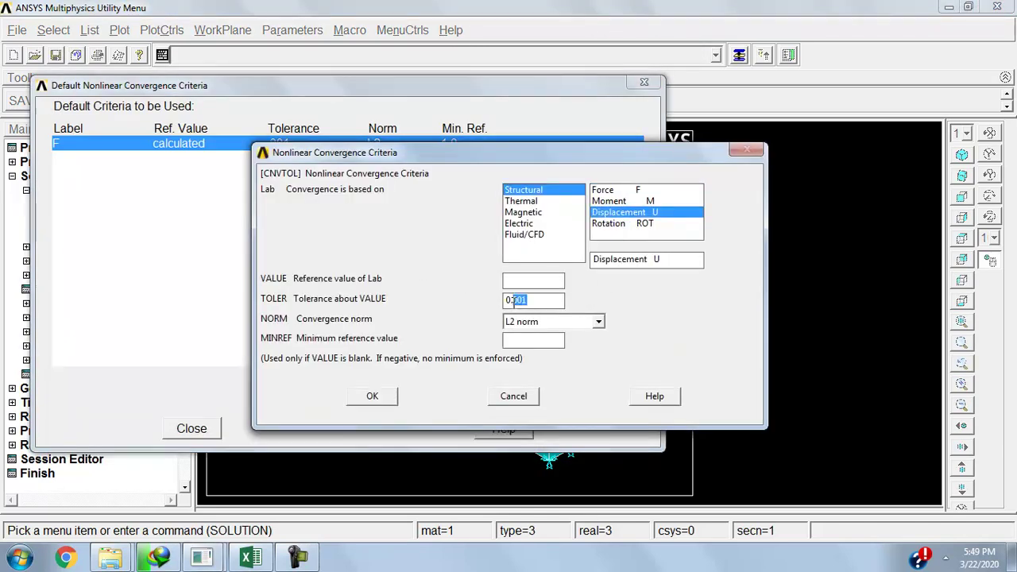
{"action": "left_click", "coordinate": [381, 401]}
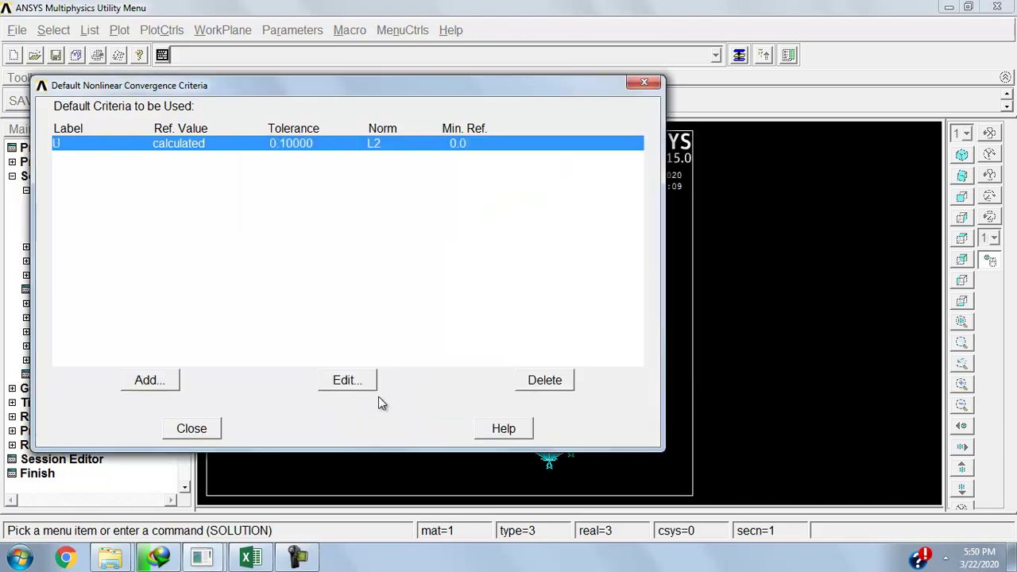
Step: Close the convergence criteria and set the program behavior upon nonconvergence to Do not terminate analysis in the Solution Controls
{"action": "left_click", "coordinate": [178, 434]}
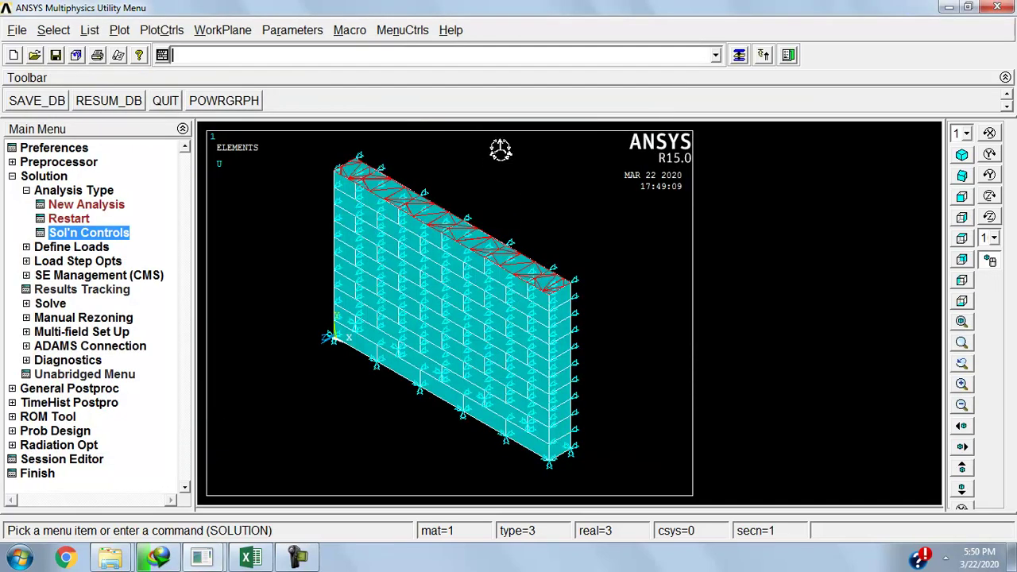
{"action": "left_click", "coordinate": [104, 232]}
{"action": "left_click", "coordinate": [592, 119]}
{"action": "left_click", "coordinate": [478, 215]}
{"action": "scroll", "coordinate": [477, 217], "scroll_direction": "up", "scroll_amount": 1}
{"action": "left_click", "coordinate": [443, 231]}
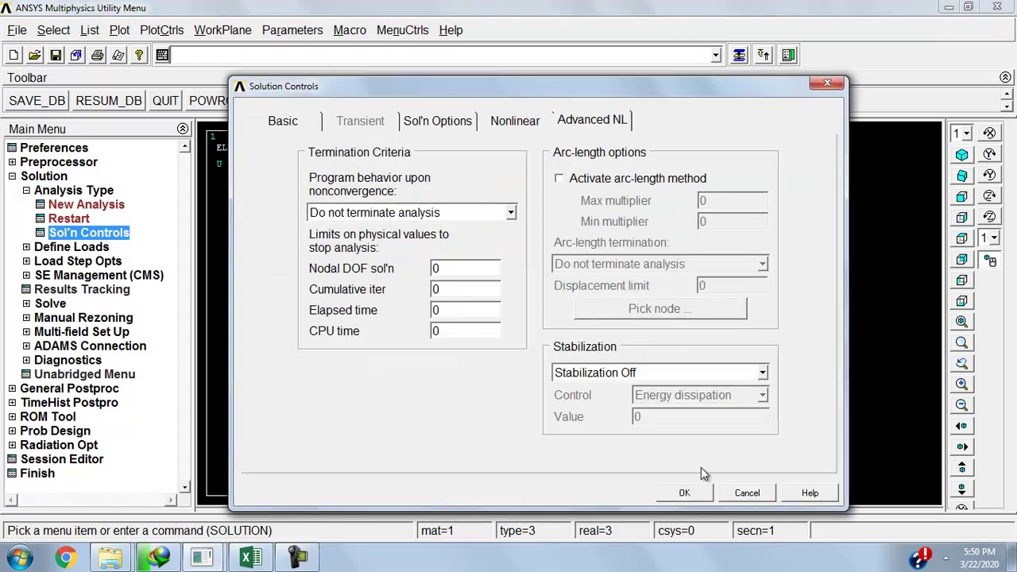
{"action": "left_click", "coordinate": [684, 493]}
Step: Reopen the Solution Controls, reselect the restart file write frequency in the solution options, and accept the settings
{"action": "left_click", "coordinate": [68, 232]}
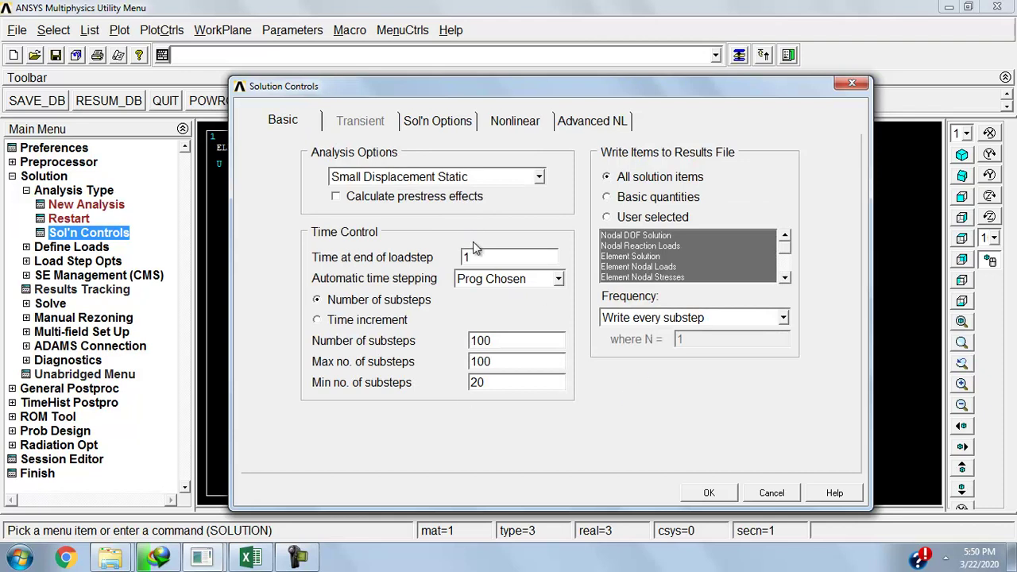
{"action": "left_click", "coordinate": [438, 121]}
{"action": "left_click", "coordinate": [562, 238]}
{"action": "left_click", "coordinate": [577, 252]}
{"action": "left_click", "coordinate": [709, 493]}
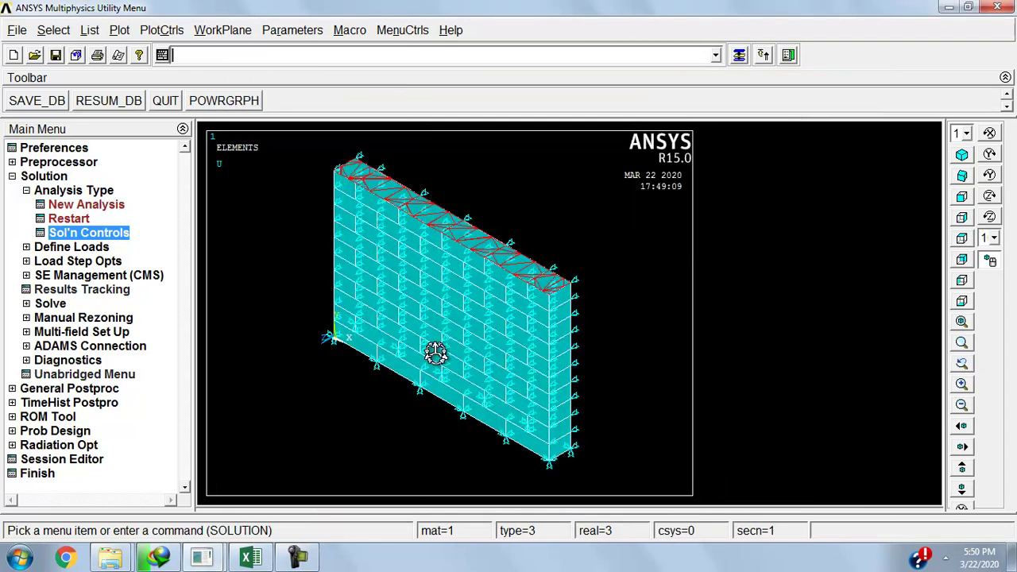
Step: Write the current supports, top pressure and solution settings to a load step file
{"action": "left_click", "coordinate": [95, 247]}
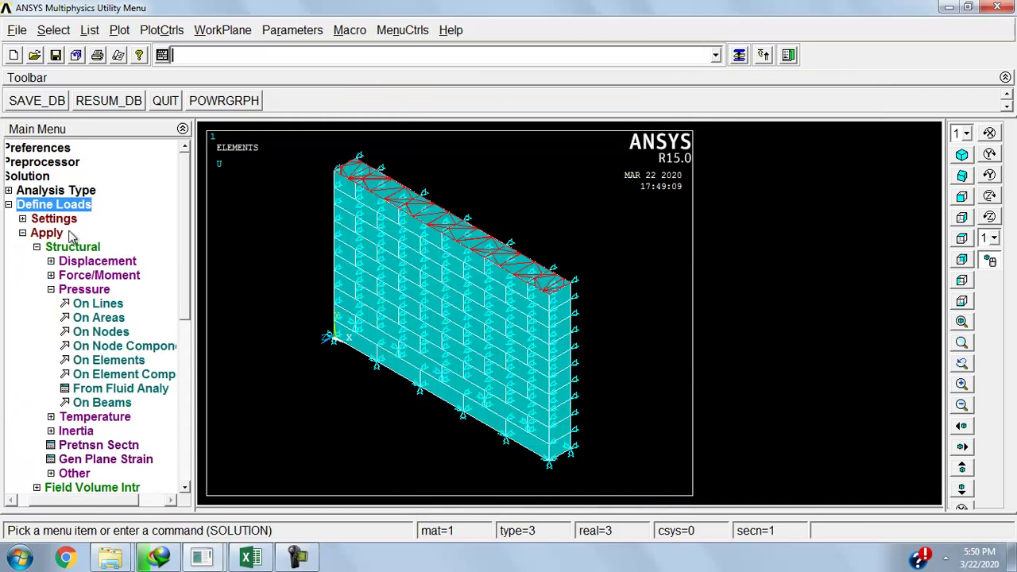
{"action": "left_click", "coordinate": [22, 233]}
{"action": "left_click", "coordinate": [64, 273]}
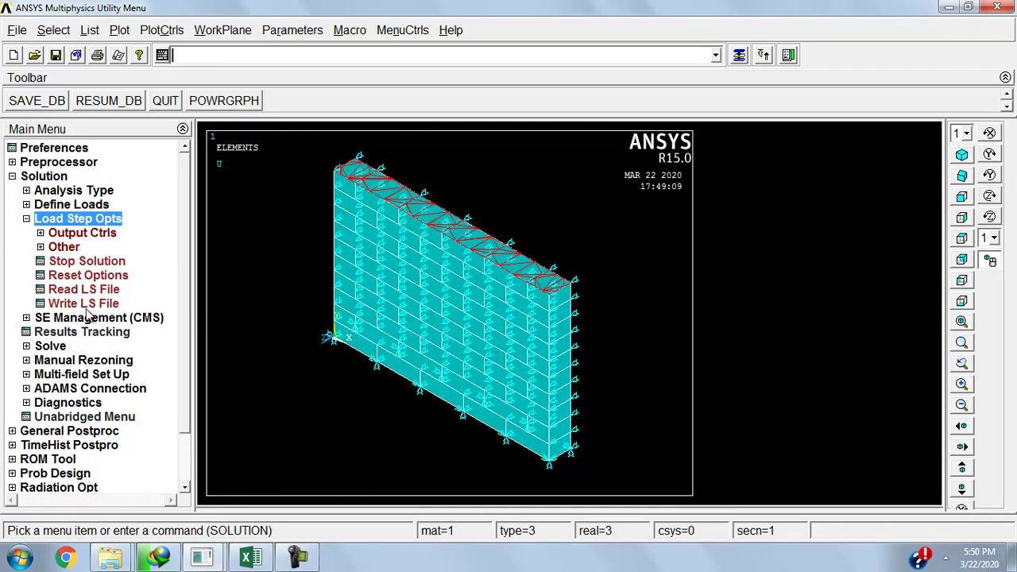
{"action": "left_click", "coordinate": [83, 303]}
{"action": "left_click", "coordinate": [395, 313]}
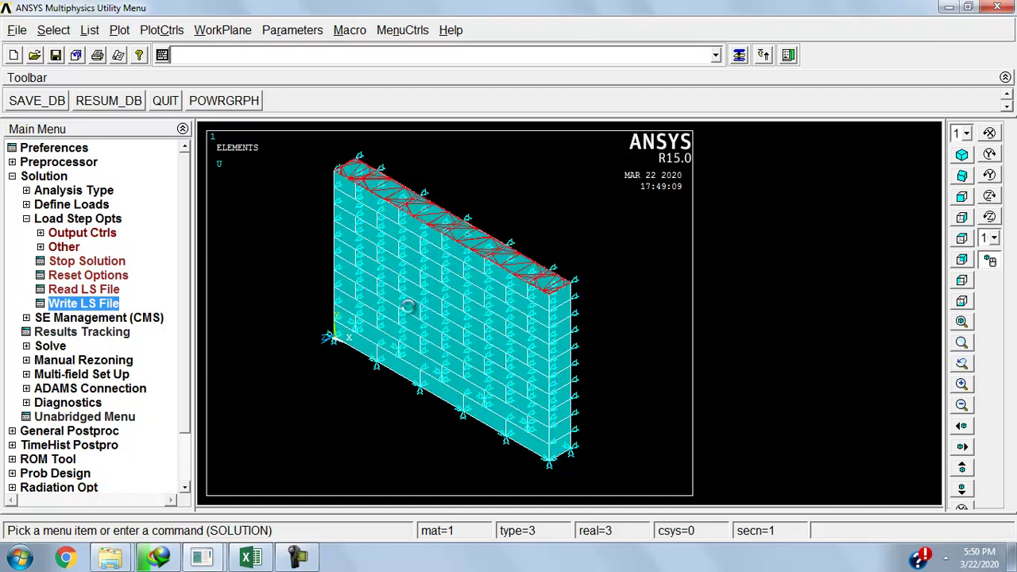
Step: Apply a constant UX displacement to the end-face area of the uppermost brick course at the wall's origin side
{"action": "left_click", "coordinate": [82, 208]}
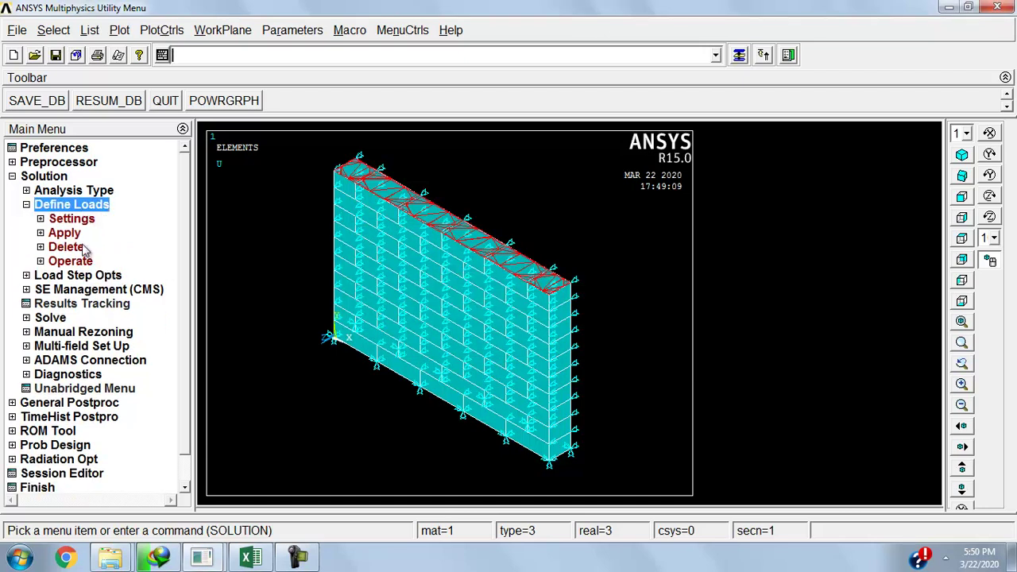
{"action": "left_click", "coordinate": [80, 234]}
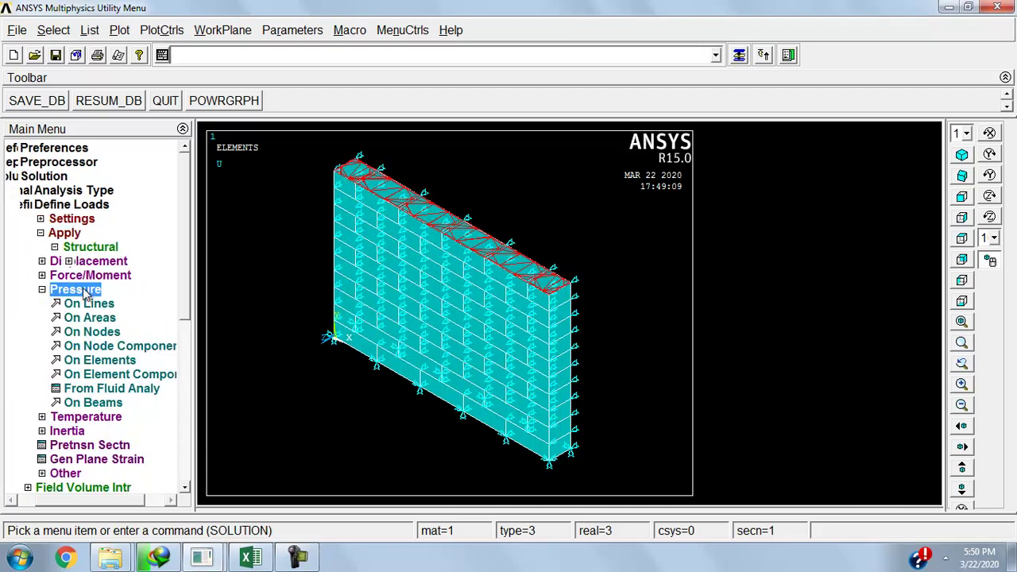
{"action": "left_click", "coordinate": [88, 260]}
{"action": "left_click", "coordinate": [72, 289]}
{"action": "left_click", "coordinate": [339, 176]}
{"action": "left_click", "coordinate": [340, 178]}
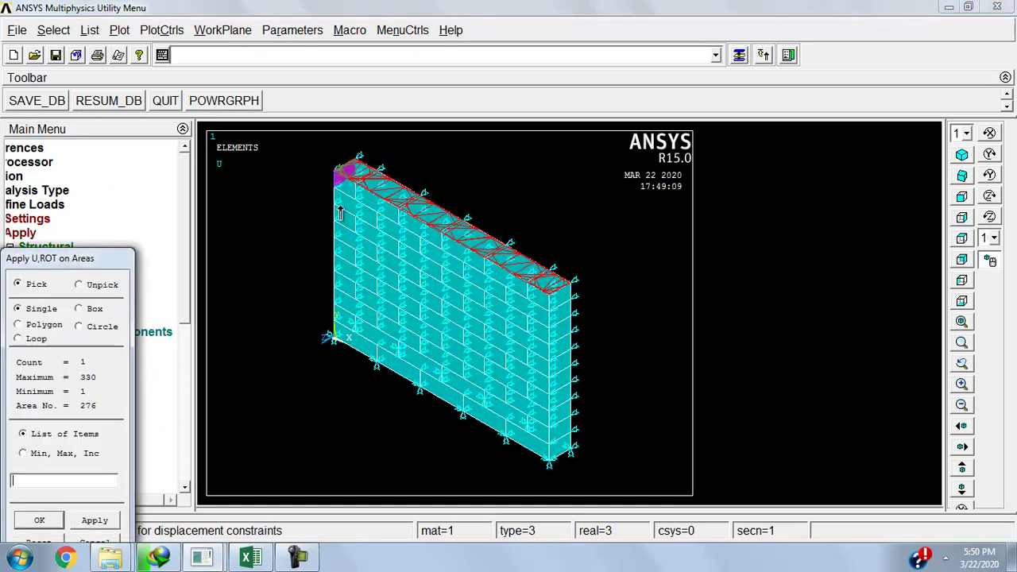
{"action": "left_click", "coordinate": [37, 520]}
{"action": "left_click", "coordinate": [602, 200]}
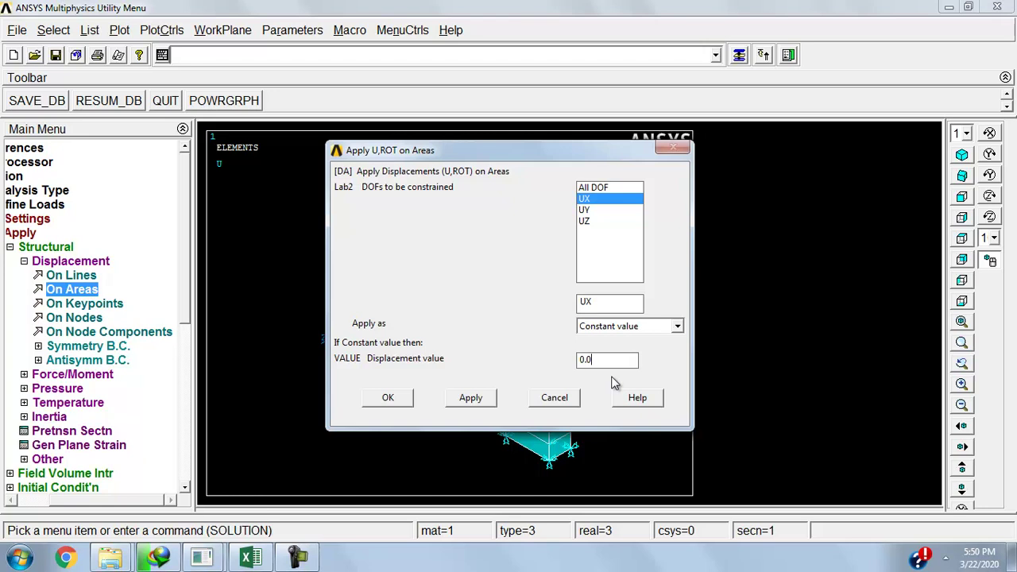
{"action": "left_click", "coordinate": [398, 399]}
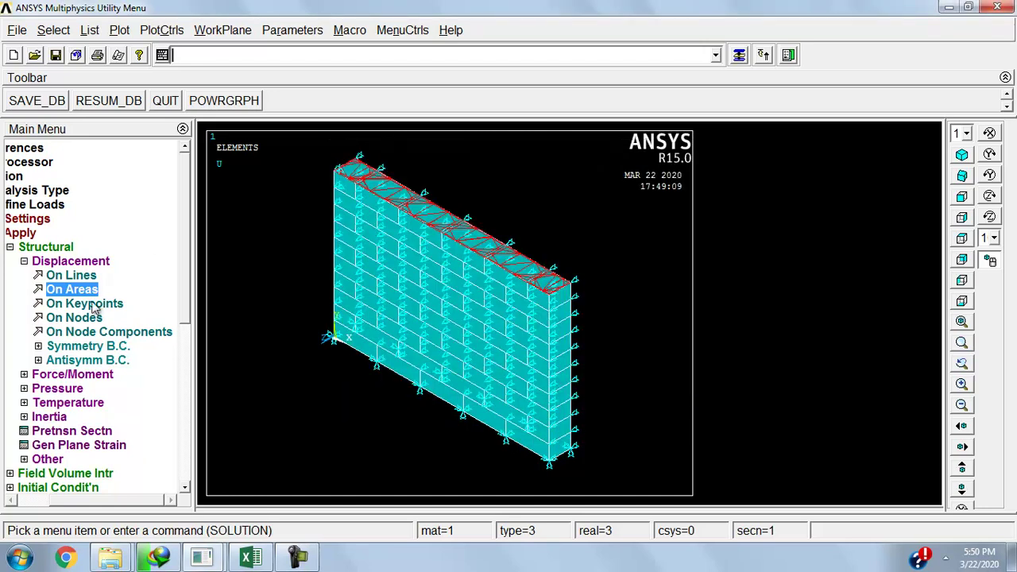
Step: Collapse the structural load options and open the load step file writing for the loads including the UX displacement
{"action": "left_click", "coordinate": [13, 248]}
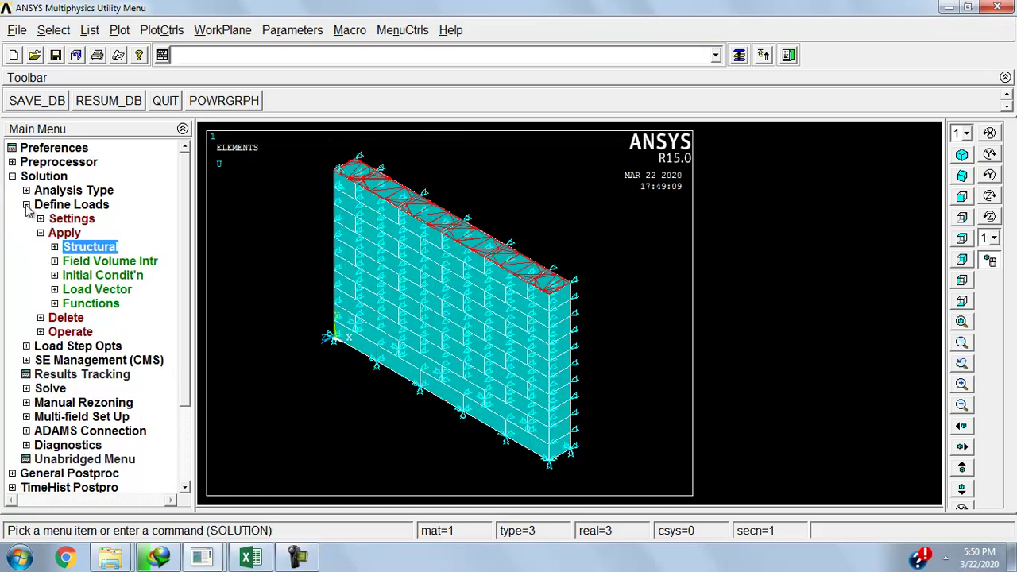
{"action": "left_click", "coordinate": [64, 348]}
{"action": "left_click", "coordinate": [83, 304]}
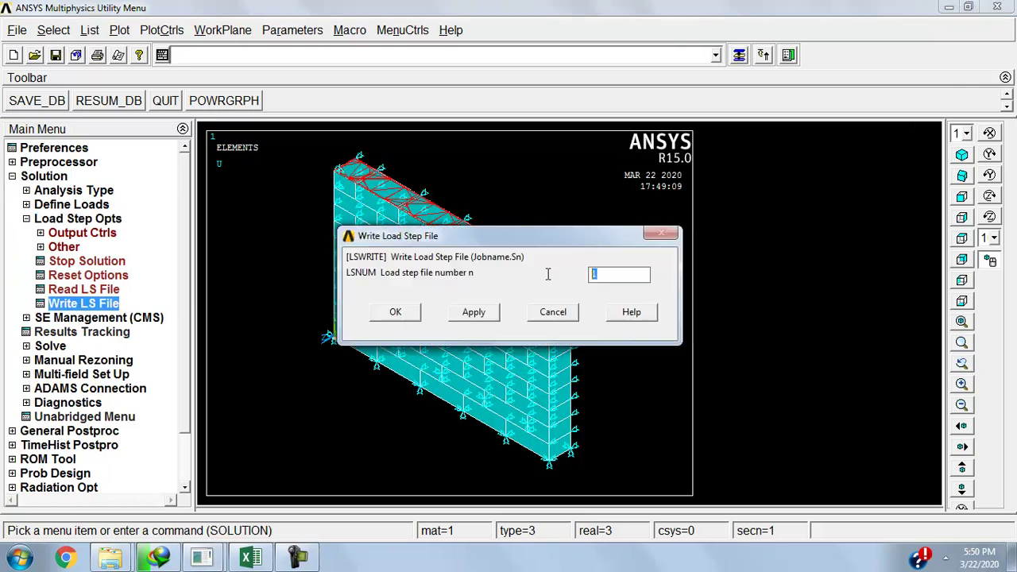